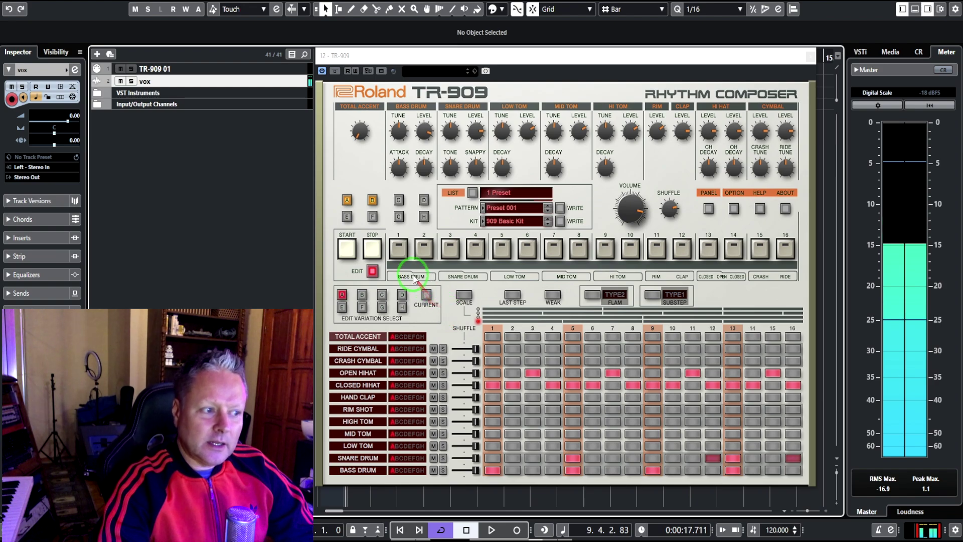
- Audition the two bass drum pads, 1 and 2, to compare their accent levels
click(400, 251)
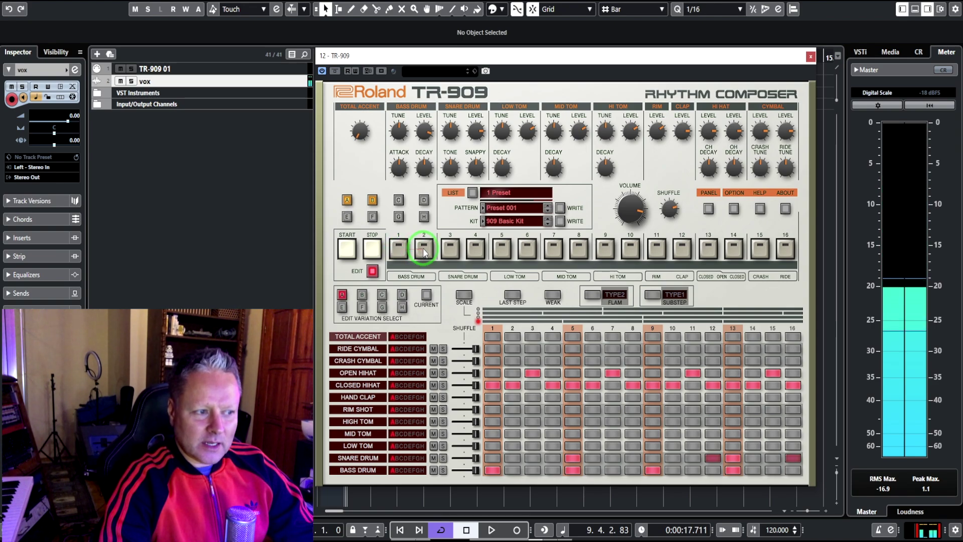
click(401, 249)
click(418, 251)
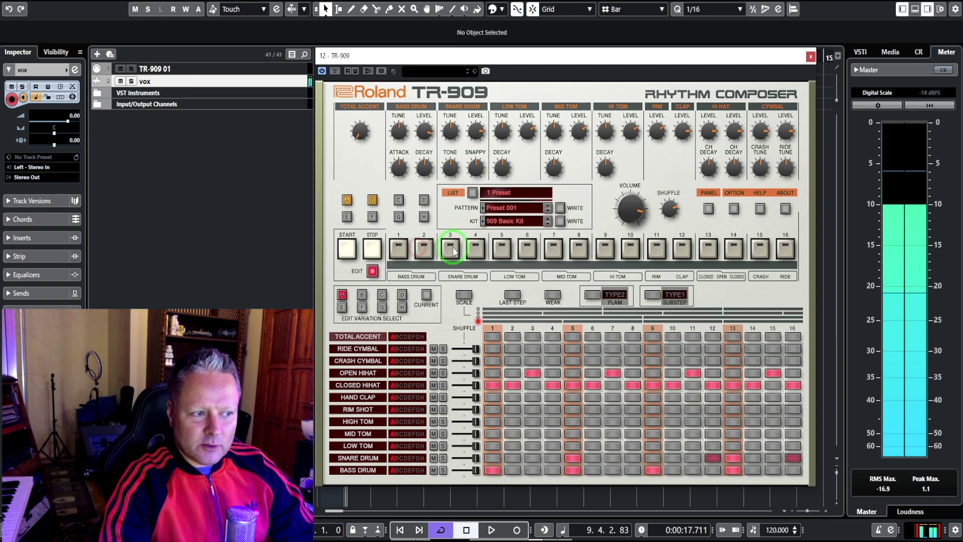
- Audition the two snare drum pads, 3 and 4, alternating between them
click(450, 263)
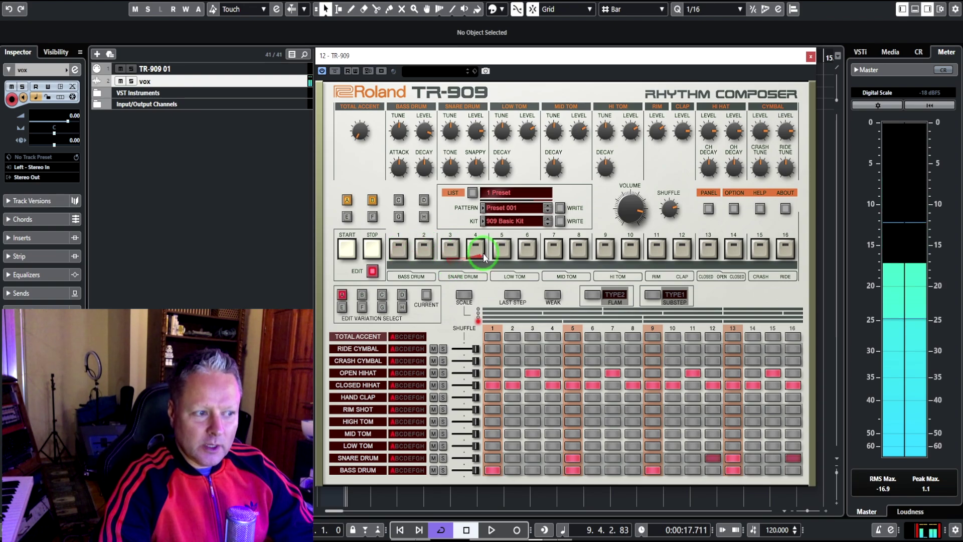
click(452, 251)
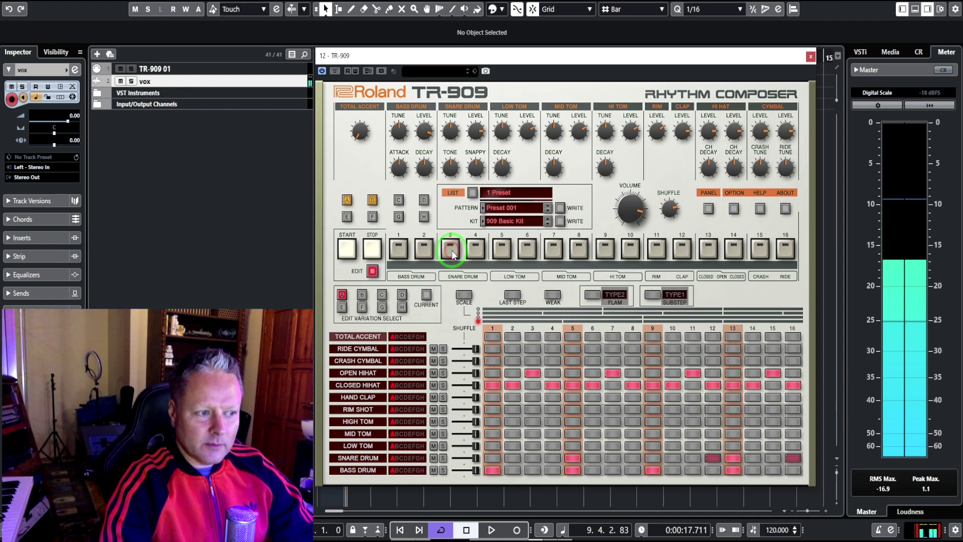
click(452, 252)
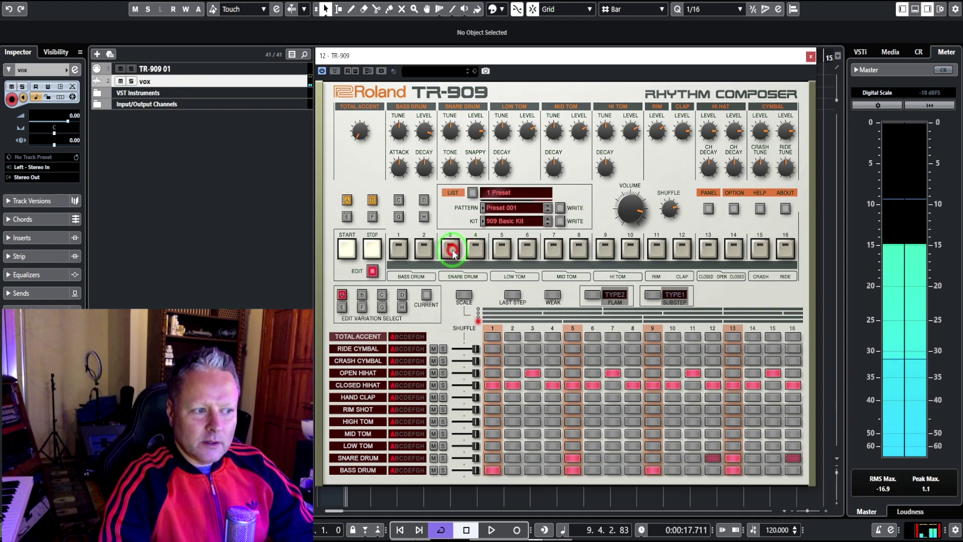
click(452, 251)
click(475, 249)
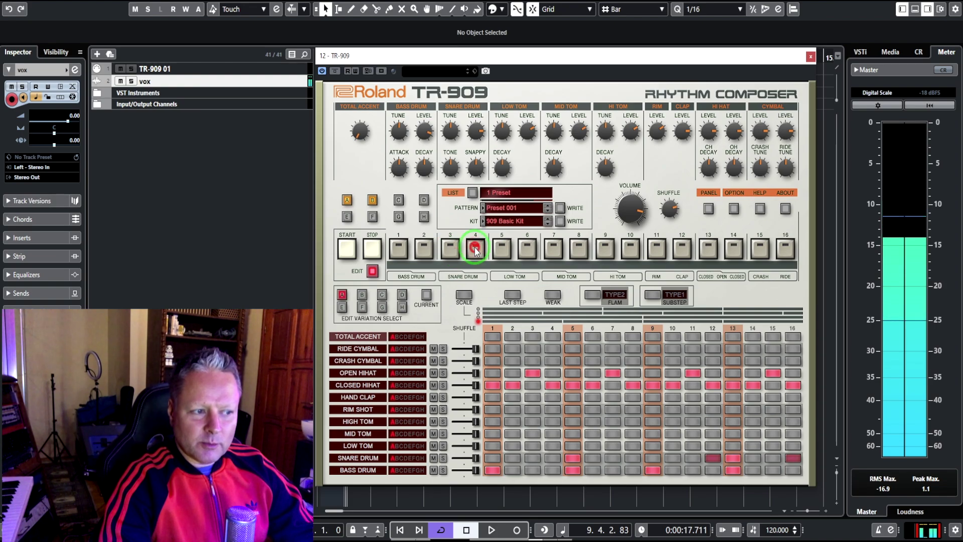
click(451, 251)
- Play the two low tom pads, 5 and 6, alternately to hear their sounds
click(502, 249)
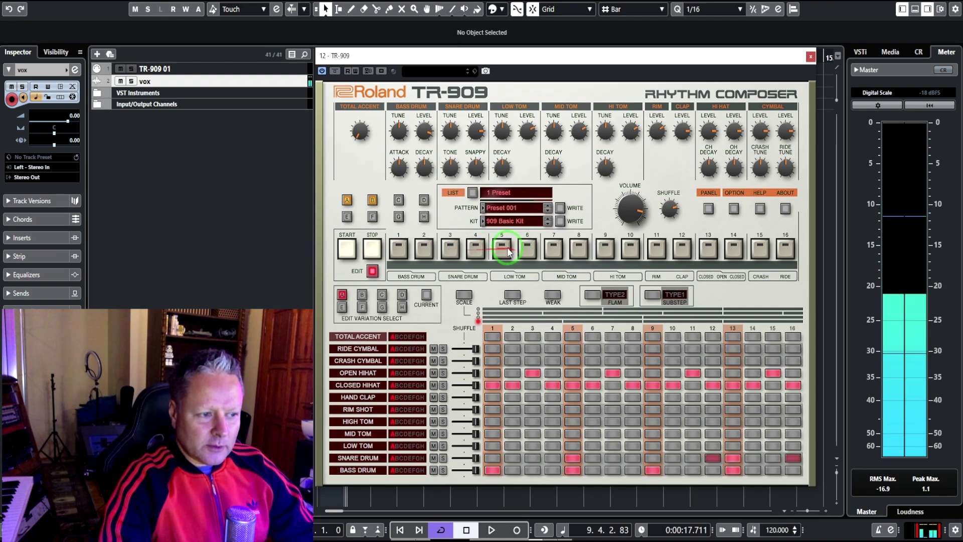
click(528, 252)
click(502, 249)
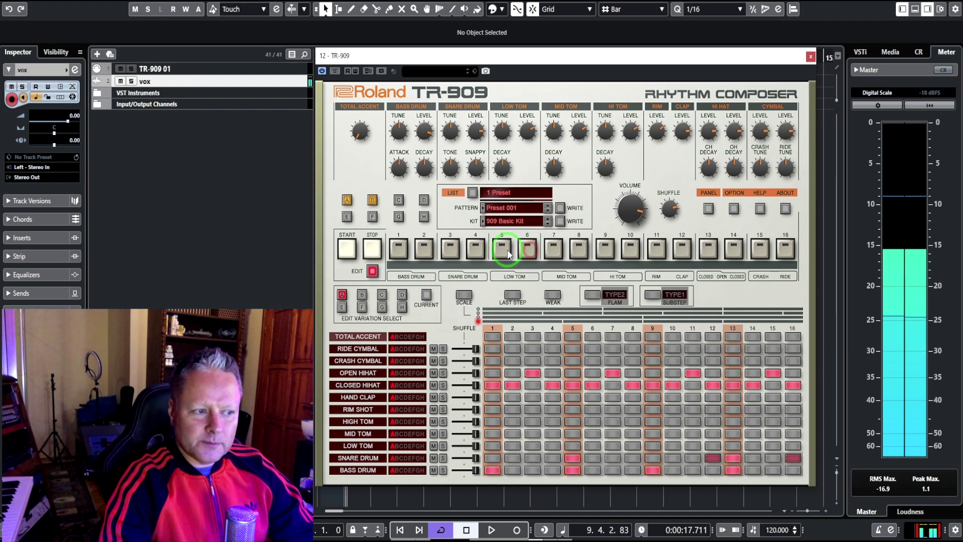
click(528, 251)
click(502, 249)
click(528, 251)
click(502, 250)
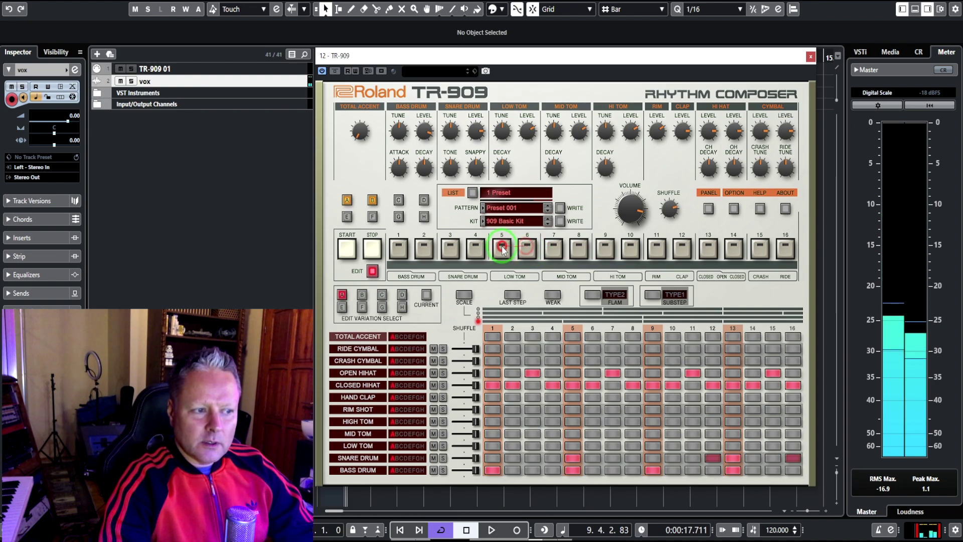
click(528, 251)
- Audition the mid tom pads, 7 and 8, and the high tom pads, 9 and 10
click(555, 255)
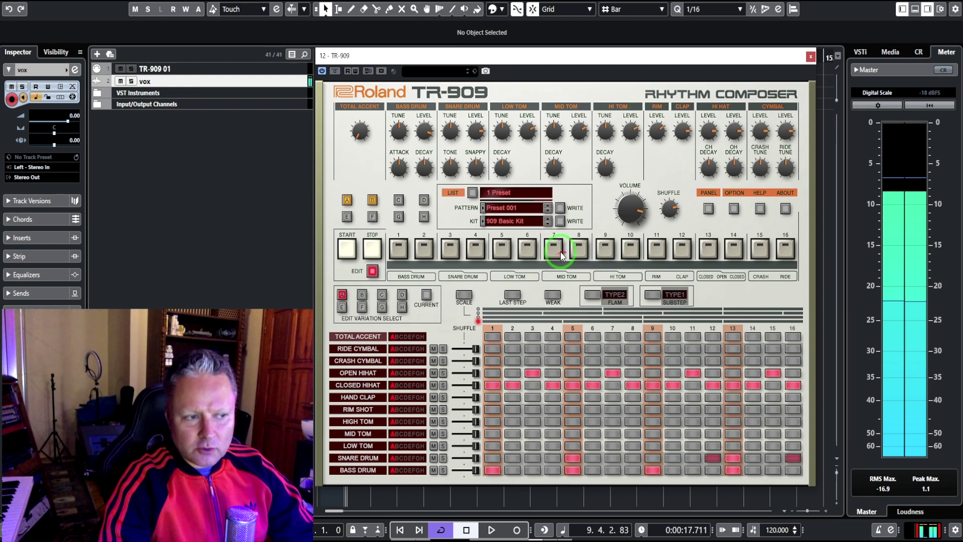
click(579, 249)
click(597, 249)
click(606, 250)
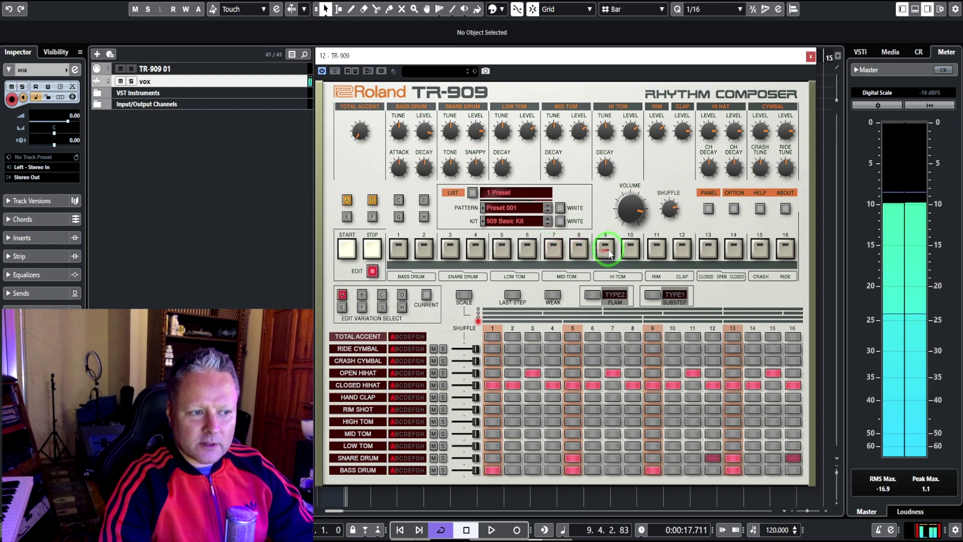
click(630, 249)
click(632, 248)
- Audition the rim shot sound on pad 11 with repeated hits
click(658, 250)
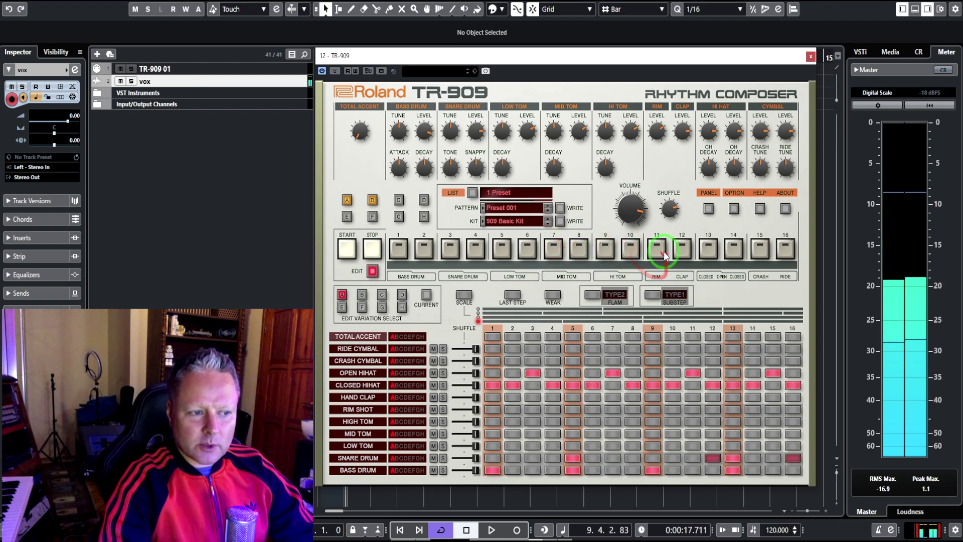
click(662, 254)
click(661, 254)
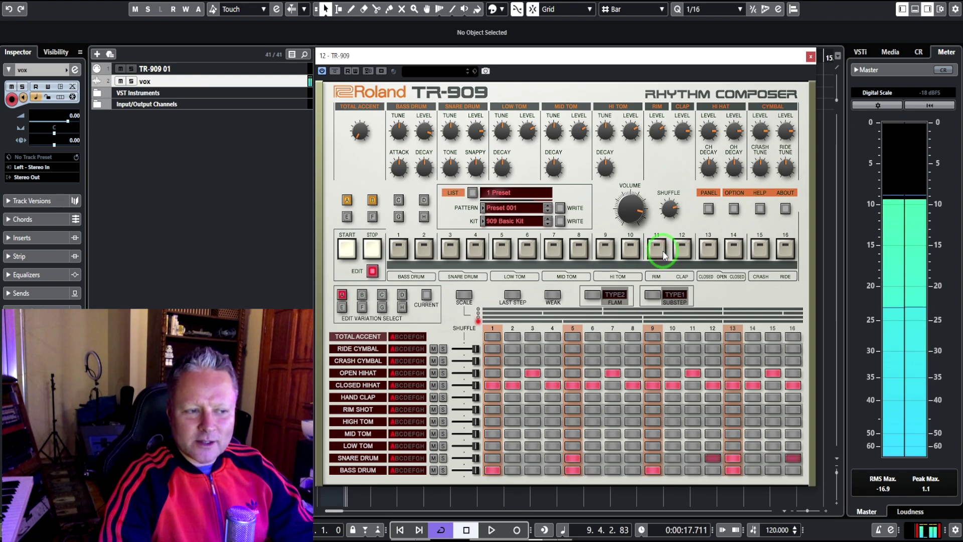
click(662, 254)
click(662, 254)
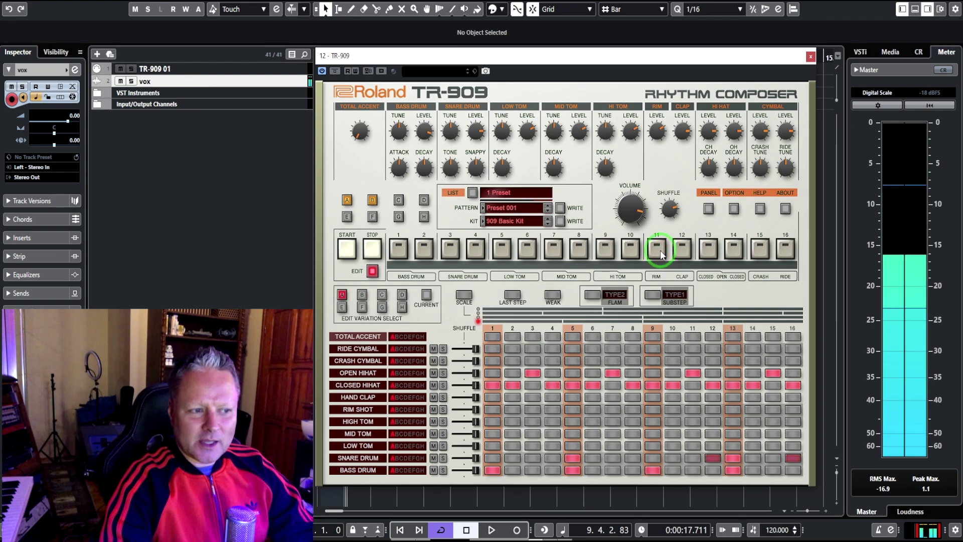
click(661, 255)
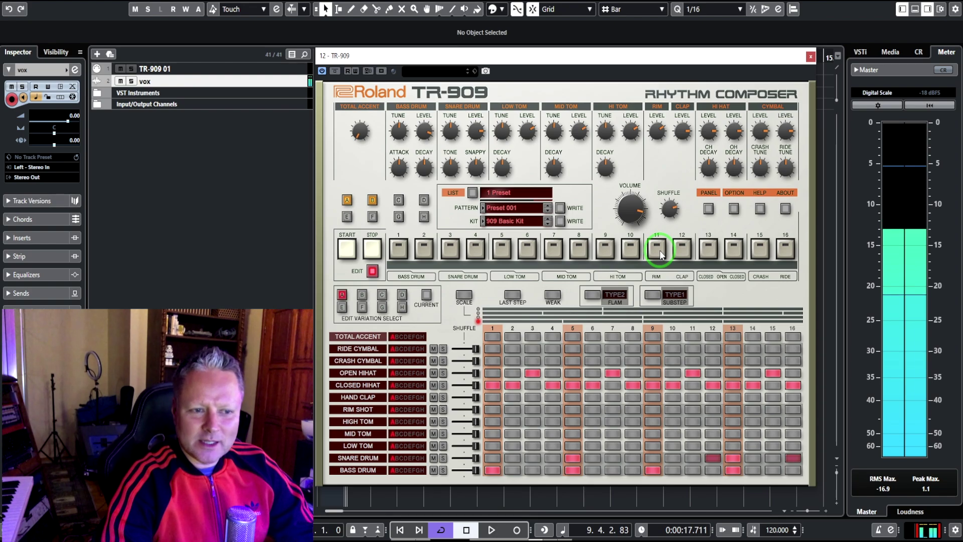
click(661, 254)
click(661, 254)
click(661, 254)
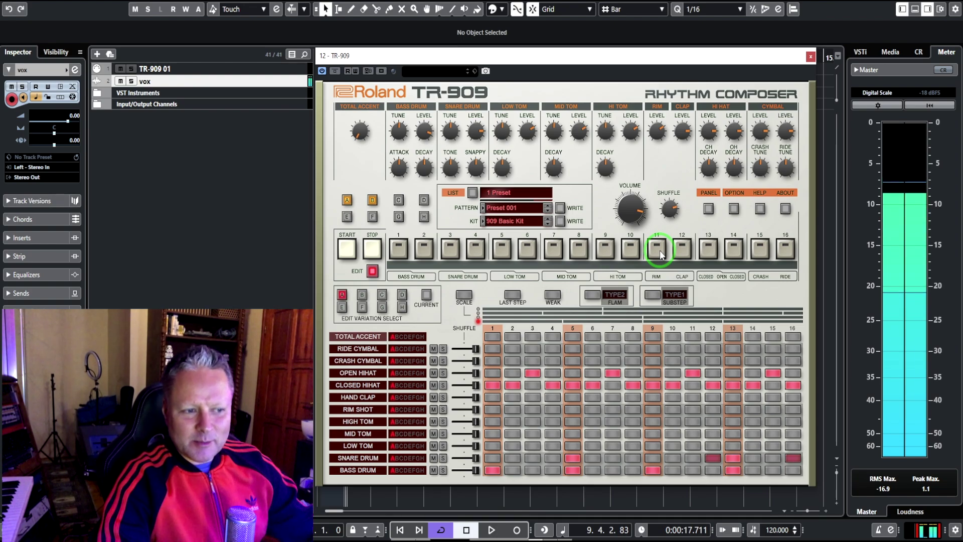
click(661, 254)
click(664, 255)
- Audition the hand clap sound on pad 12 several times
click(685, 251)
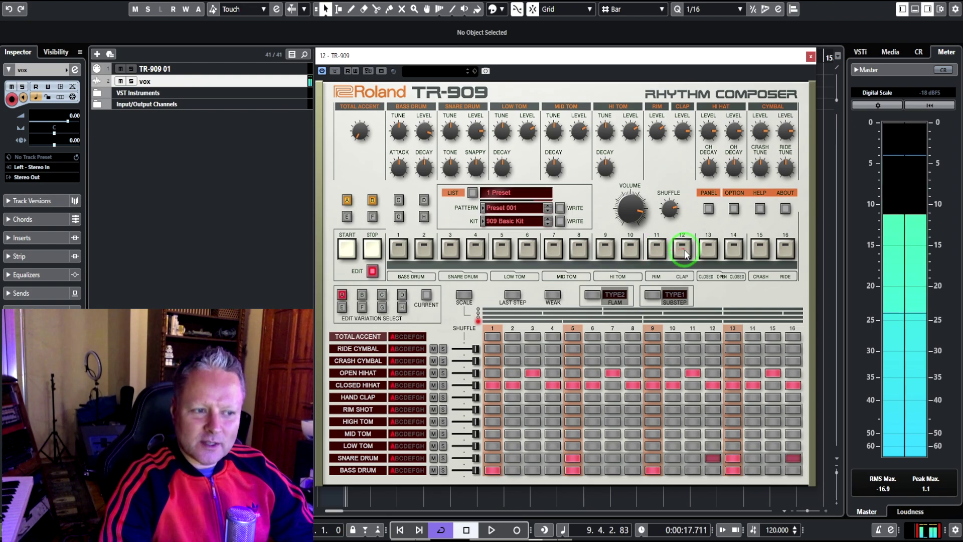
click(685, 253)
click(686, 254)
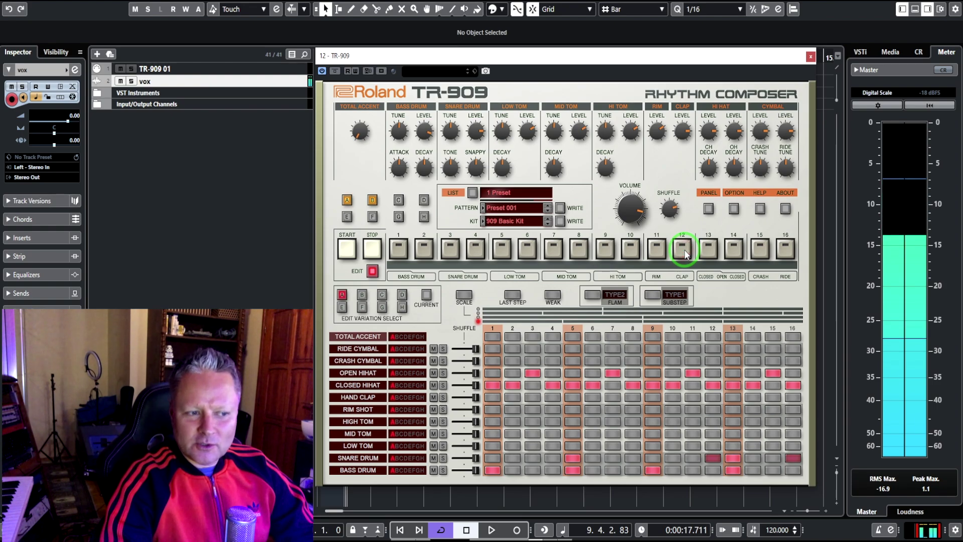
click(686, 253)
- Audition the hi-hat sounds on pads 13 and 14
click(709, 254)
click(709, 256)
click(709, 255)
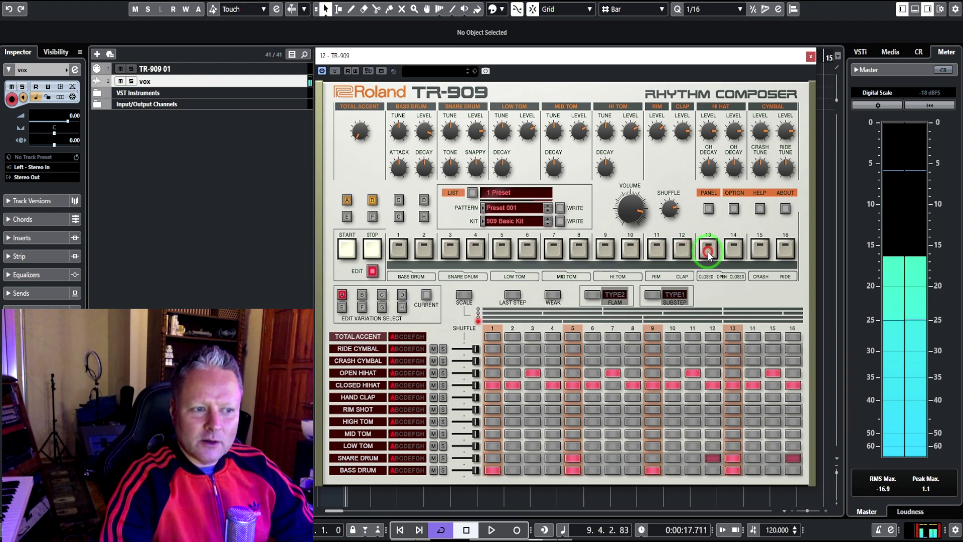
click(730, 249)
click(732, 251)
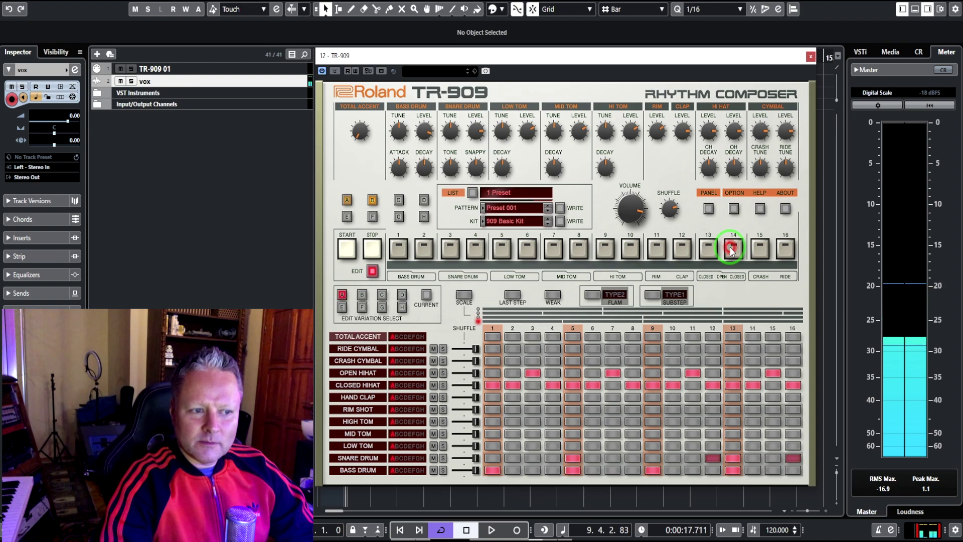
click(746, 247)
- Audition the crash cymbal on pad 15 and the ride cymbal on pad 16
click(762, 250)
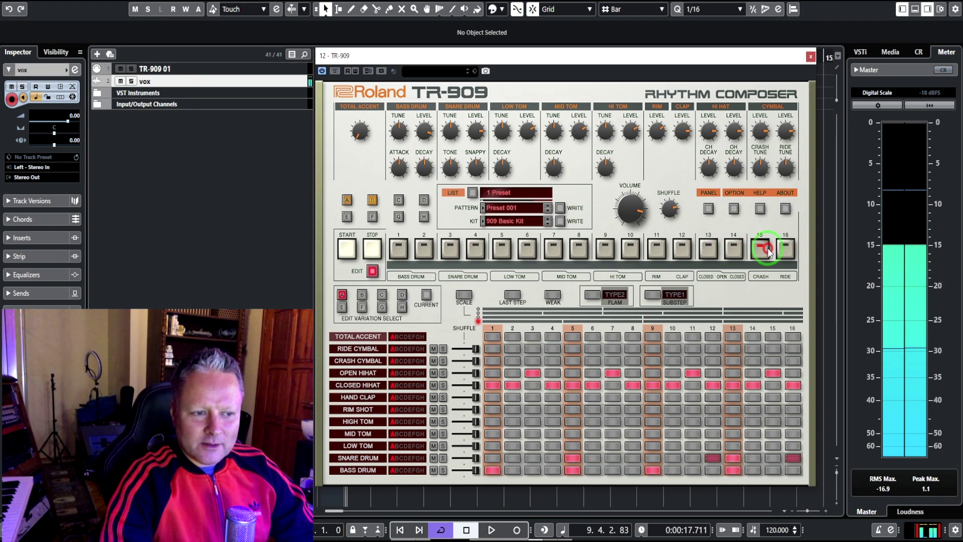
click(763, 252)
click(796, 252)
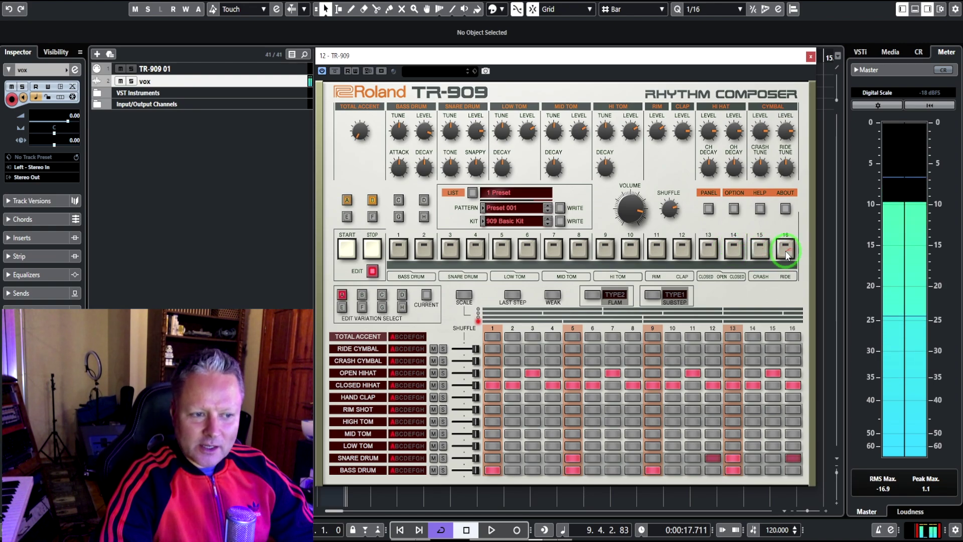
drag(796, 253, 389, 264)
click(624, 246)
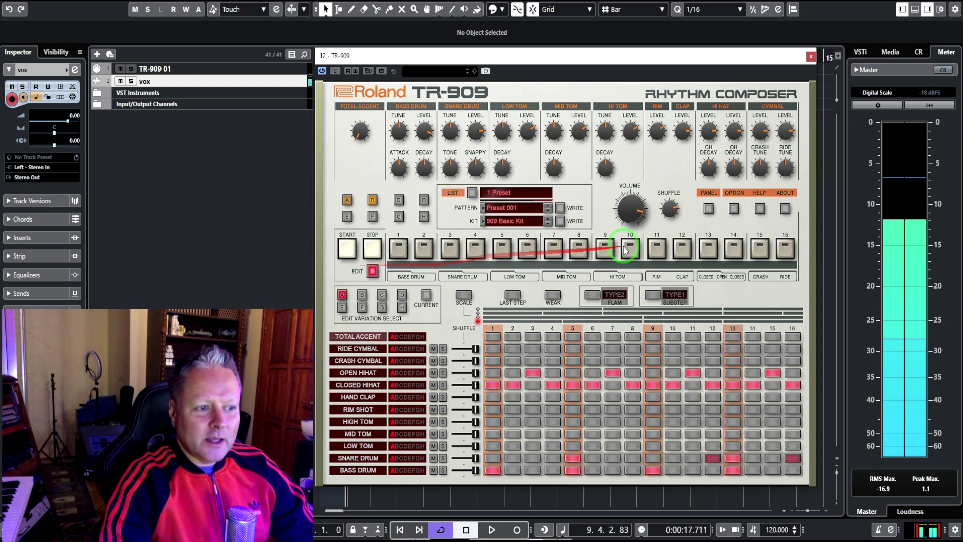
click(705, 238)
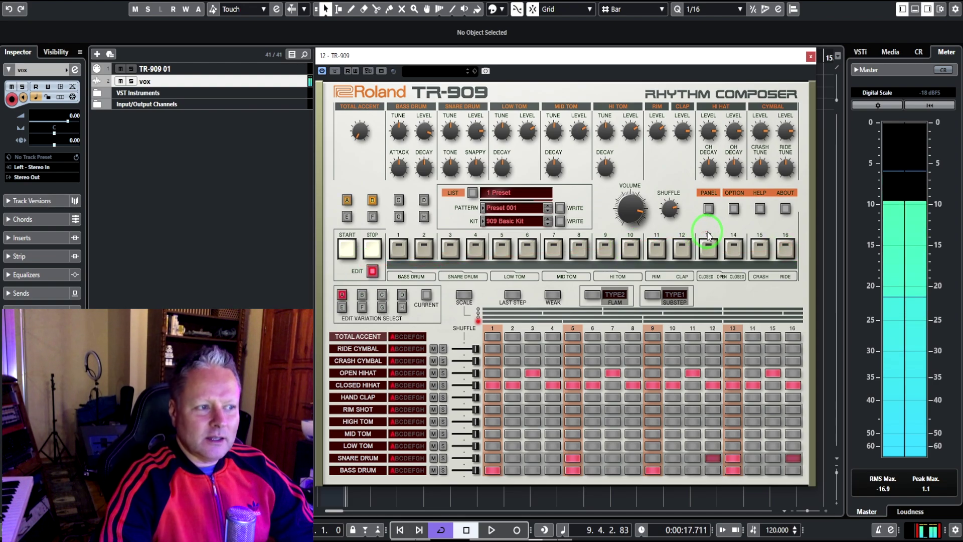
click(708, 235)
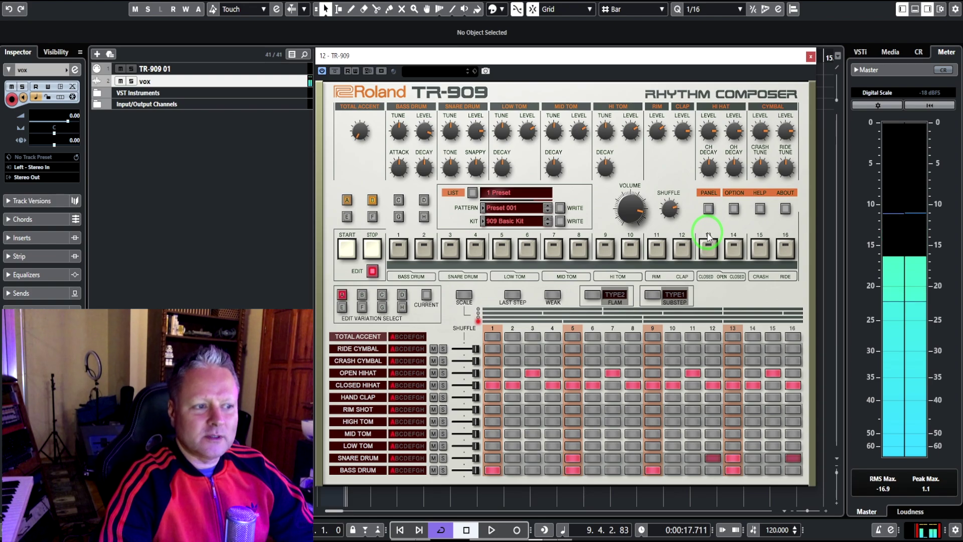
click(708, 243)
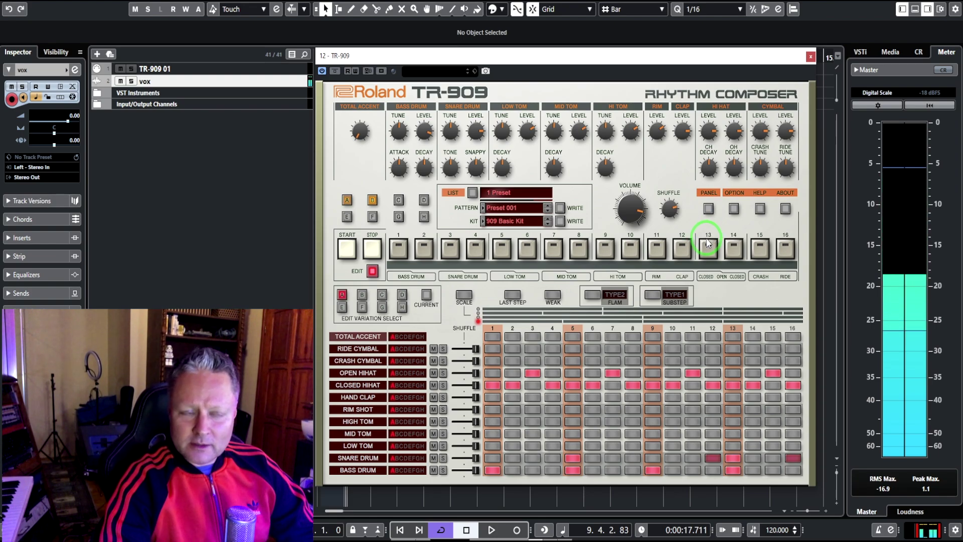
click(730, 247)
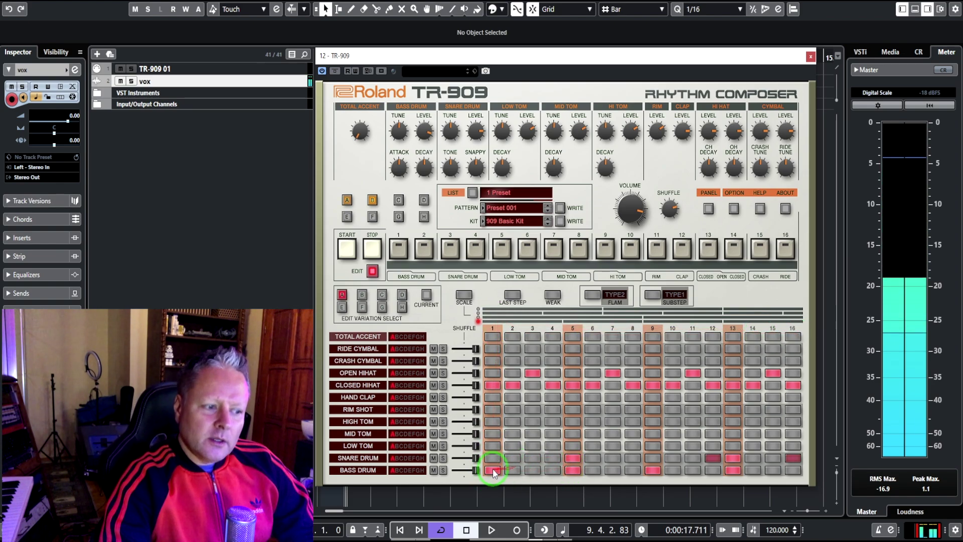
drag(732, 470, 703, 249)
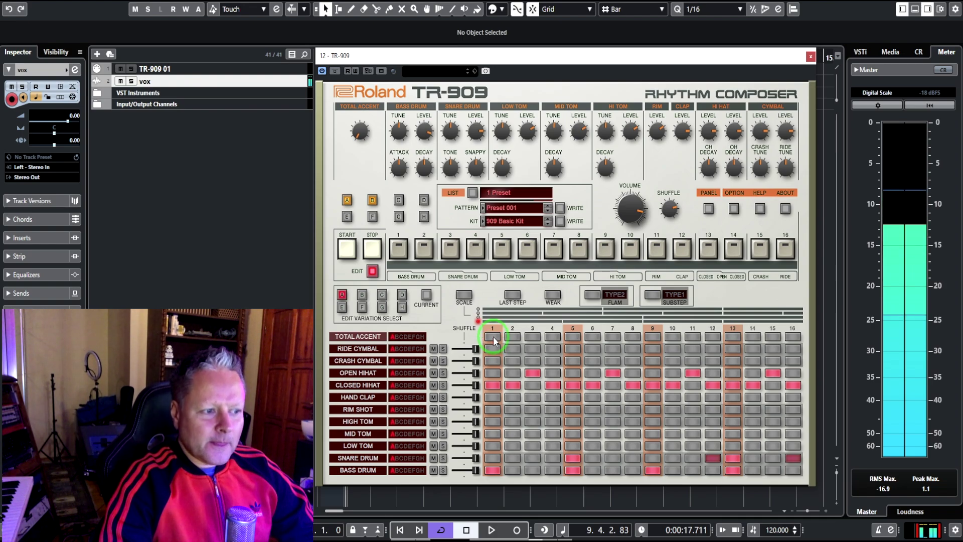
click(493, 384)
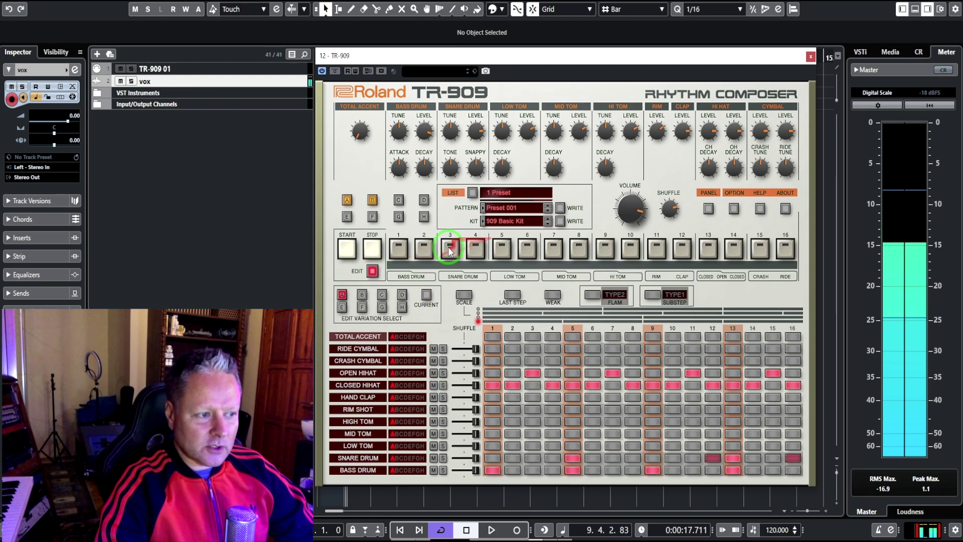
- Play the Preset 001 pattern on the TR-909 sequencer and stop it
click(347, 248)
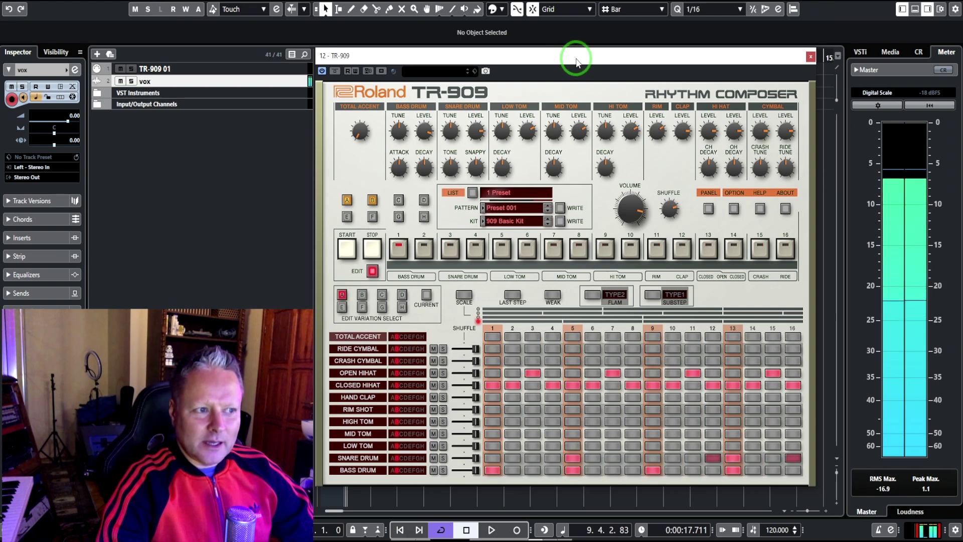
click(373, 250)
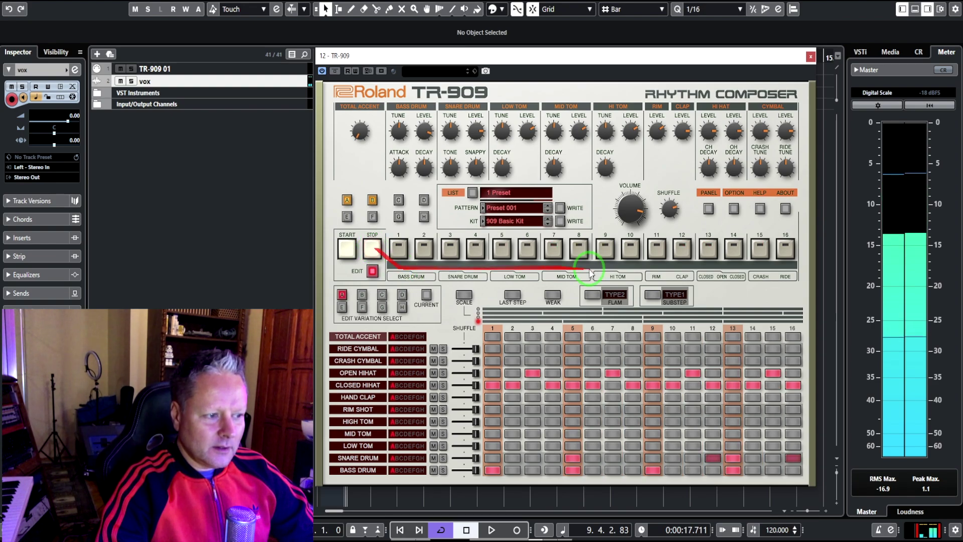
- Switch the pattern to Preset 002, play it, and stop playback
click(548, 204)
click(345, 251)
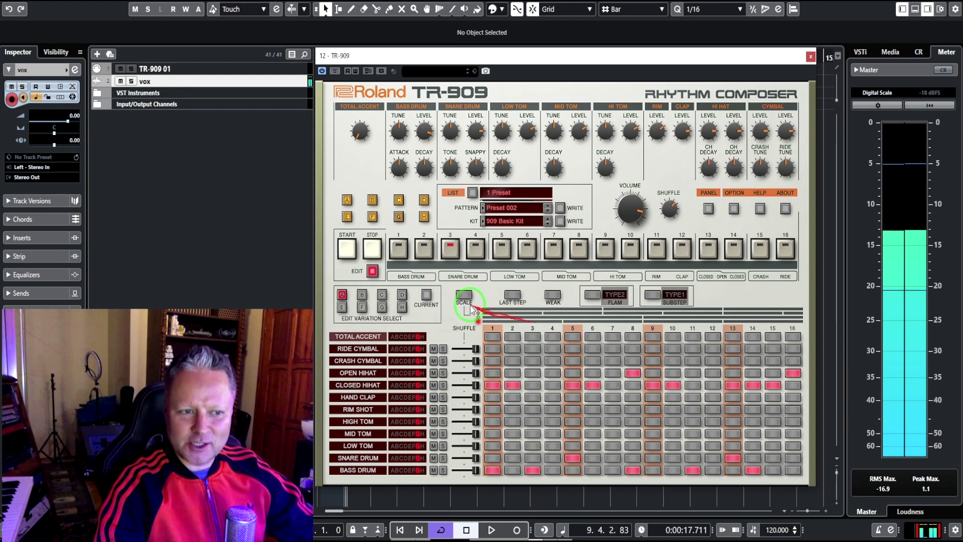
click(372, 248)
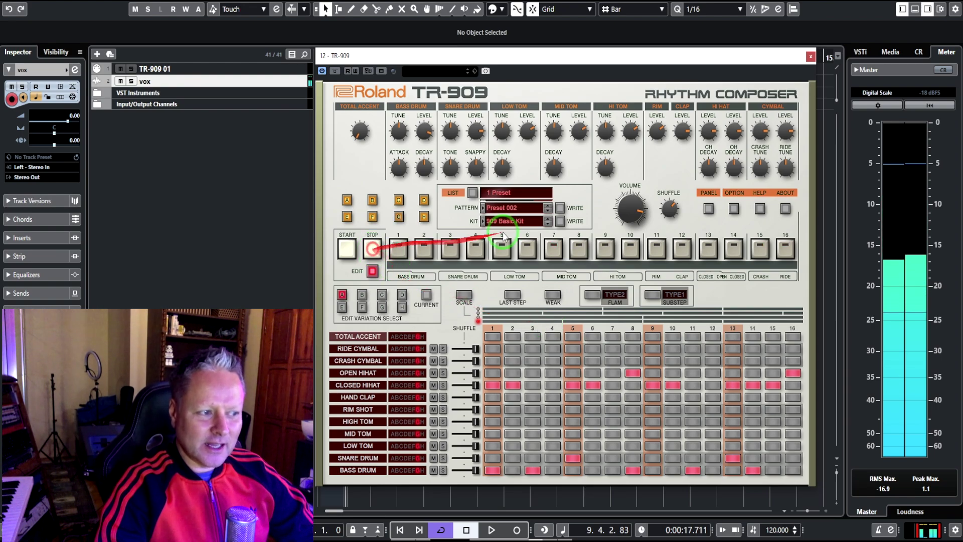
- Load and play the Preset 003 pattern, and switch to the Preset 004 pattern
click(545, 211)
click(346, 247)
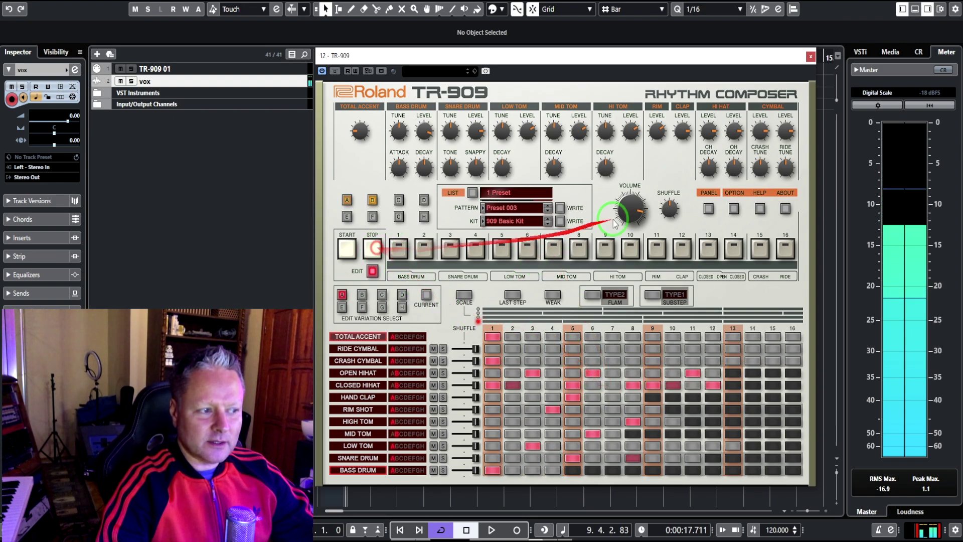
click(549, 211)
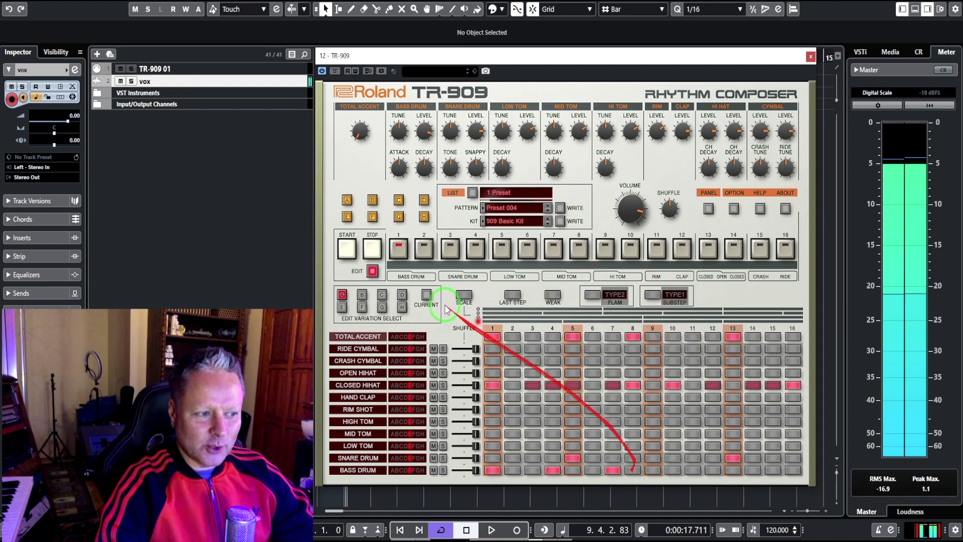
- Stop playback and clear all bass drum and snare drum steps from variation A of Preset 004
click(372, 249)
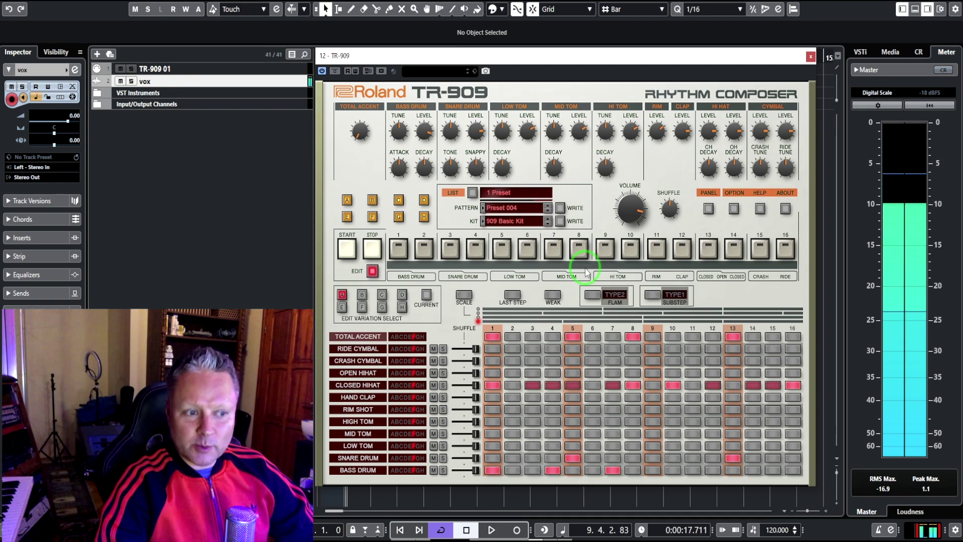
drag(581, 261, 452, 256)
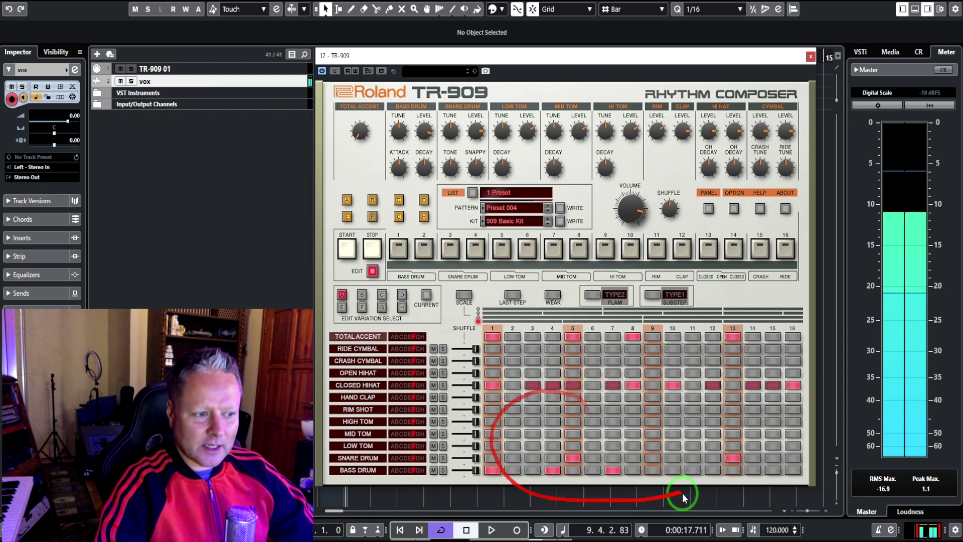
click(494, 470)
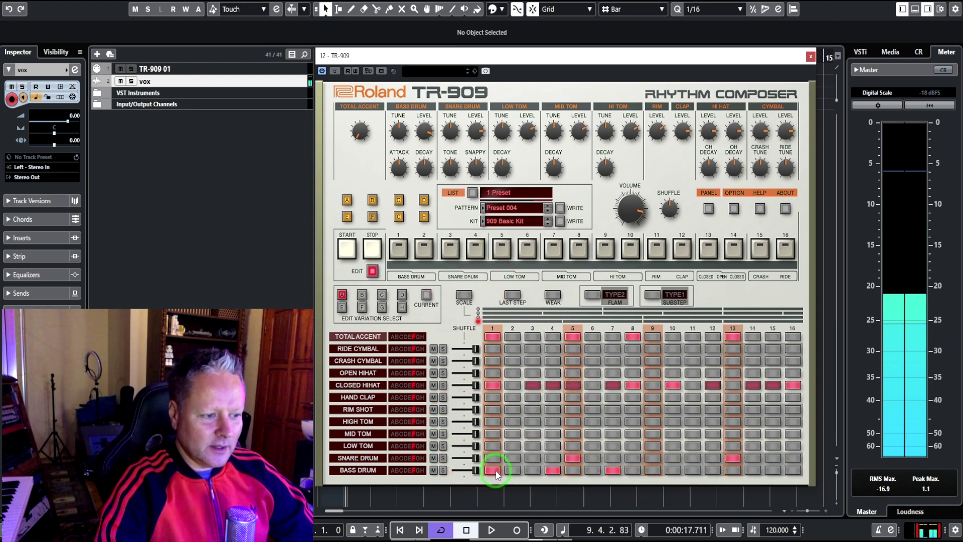
click(574, 458)
click(554, 470)
click(611, 470)
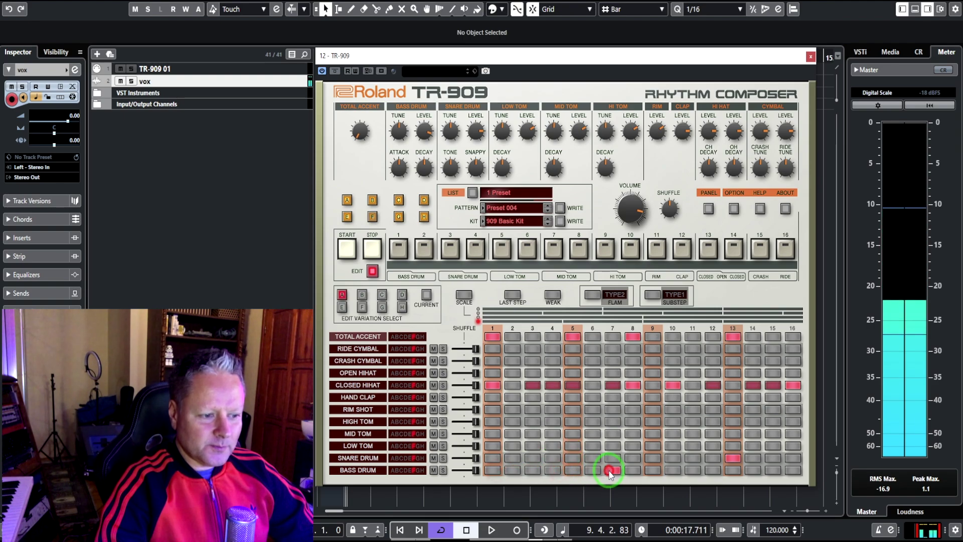
- Clear all total accent steps and the closed hi-hat hits on steps 1, 8, 10, 14, 15 and 16
click(771, 385)
click(772, 385)
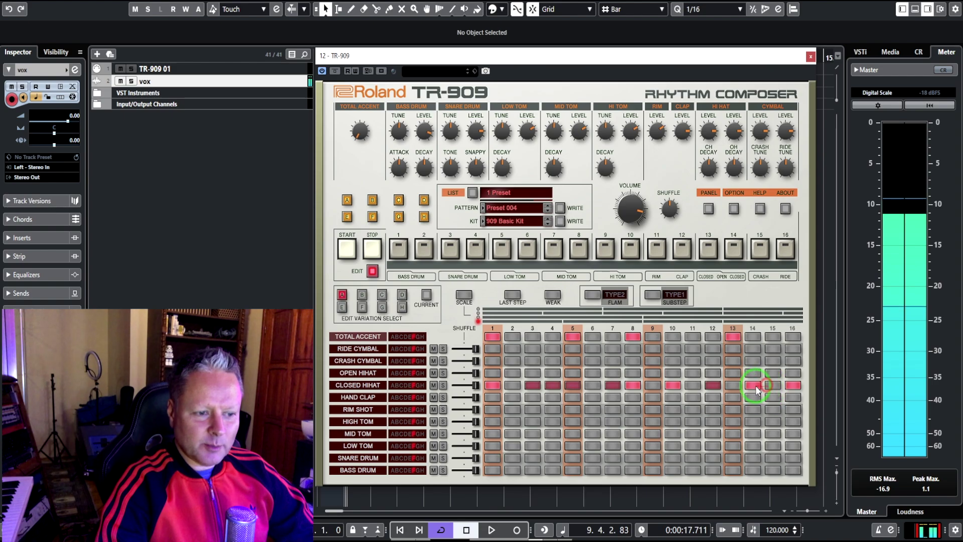
click(791, 384)
click(732, 340)
click(673, 385)
click(633, 385)
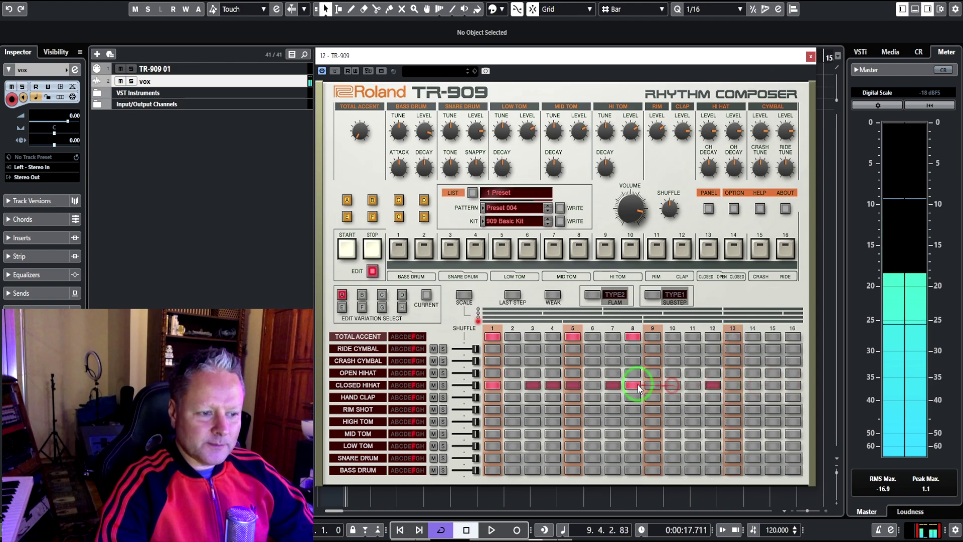
click(632, 336)
click(573, 337)
click(493, 336)
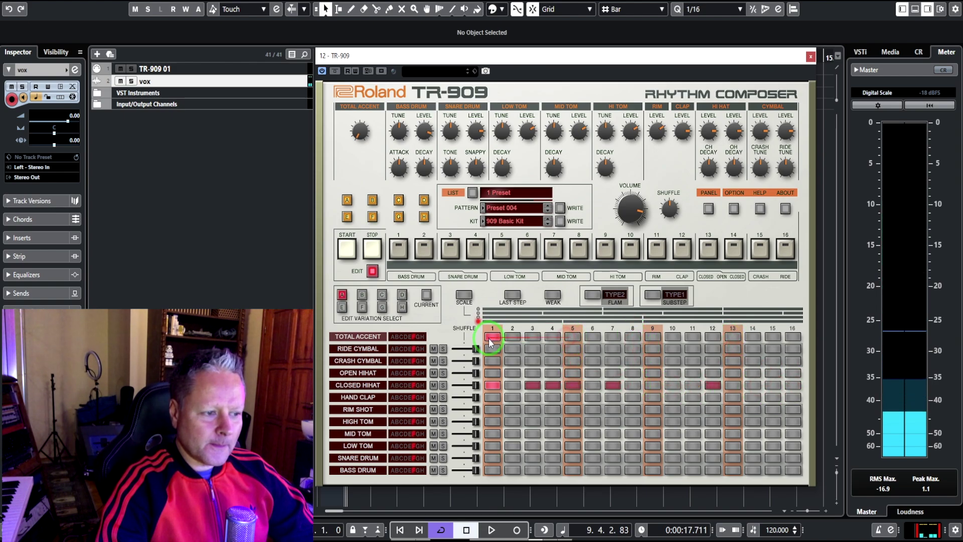
click(493, 384)
- Play the pattern and raise the remaining weak closed hi-hats on steps 3, 4, 5, 7 and 12 to full level
click(427, 296)
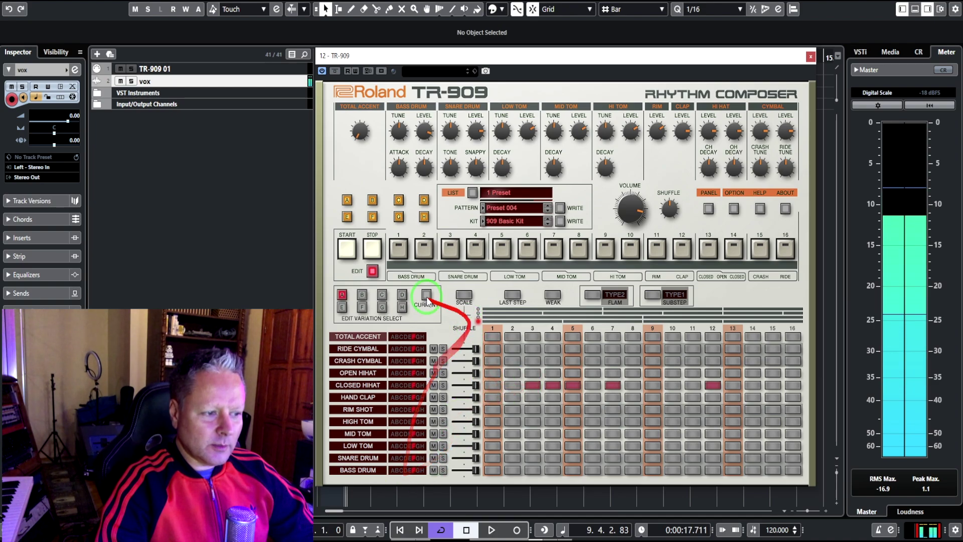
click(347, 248)
click(362, 295)
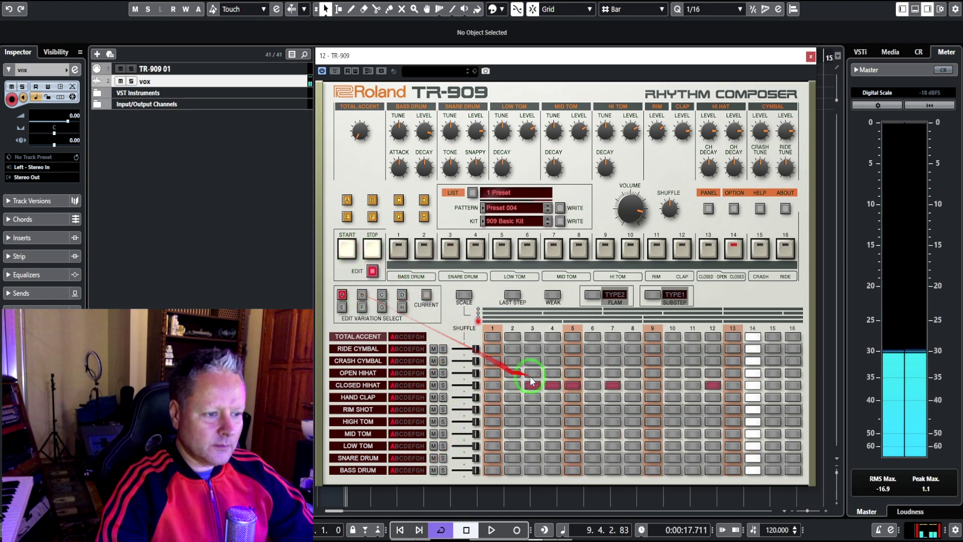
click(548, 386)
click(612, 386)
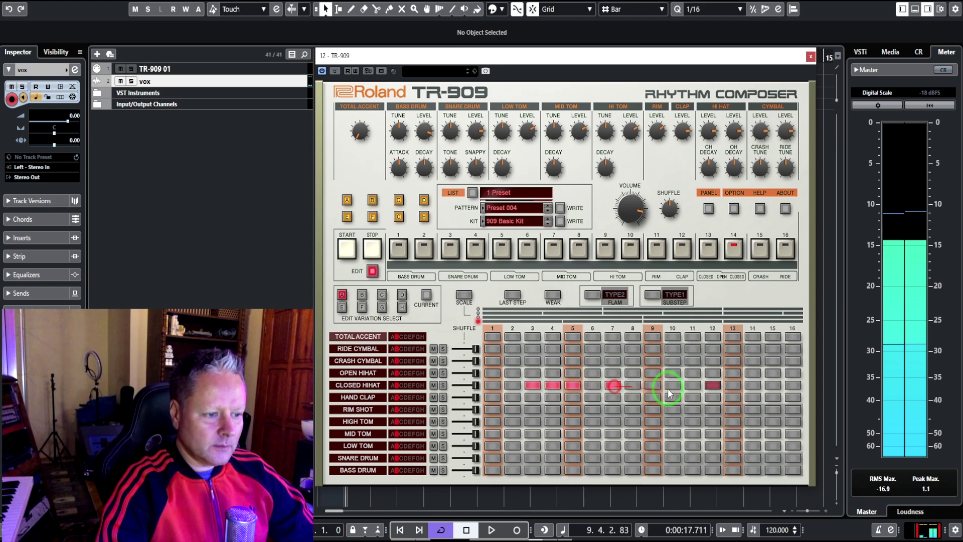
click(526, 386)
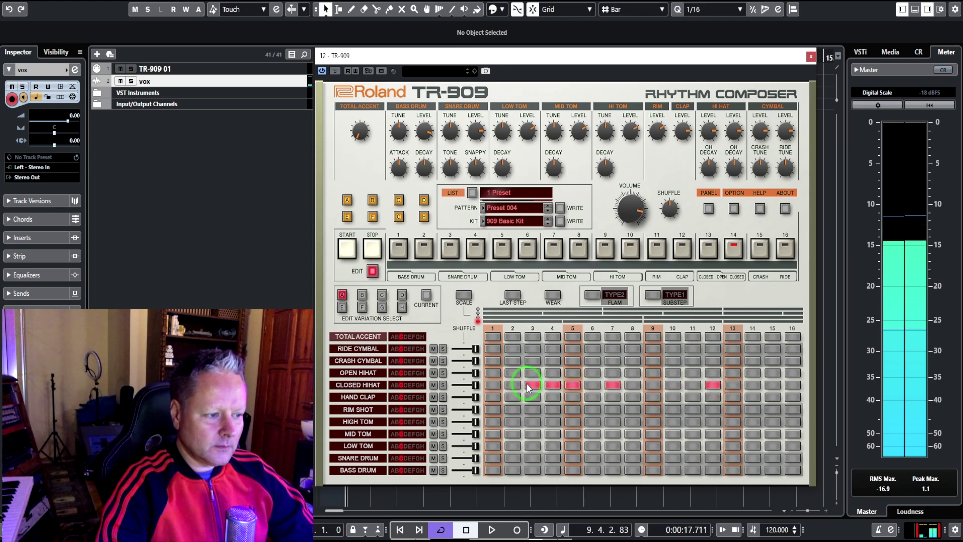
- Select variation B for editing and clear its total accent steps
click(360, 296)
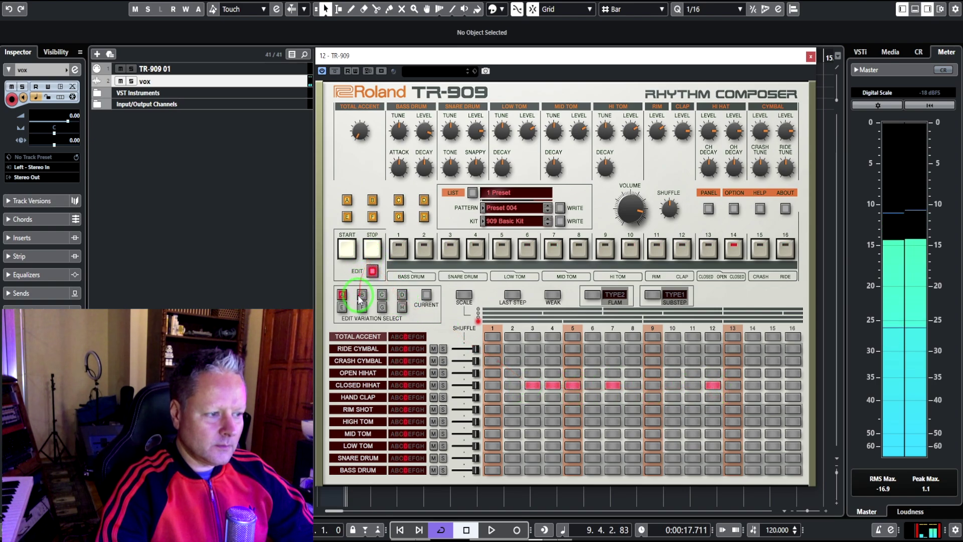
click(491, 385)
click(518, 339)
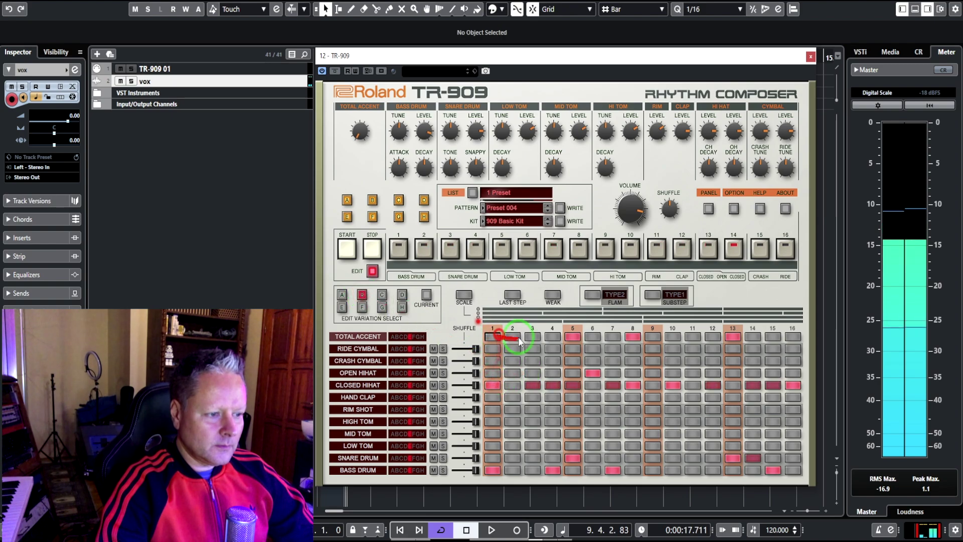
click(633, 336)
click(733, 336)
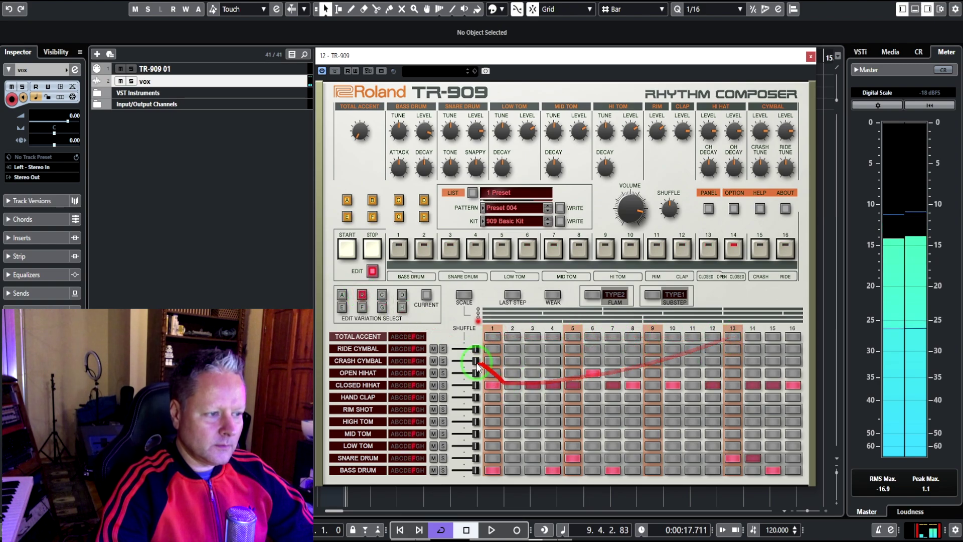
- Return to editing variation A, close and reopen the step editor, and briefly play and stop the pattern
click(344, 297)
click(372, 272)
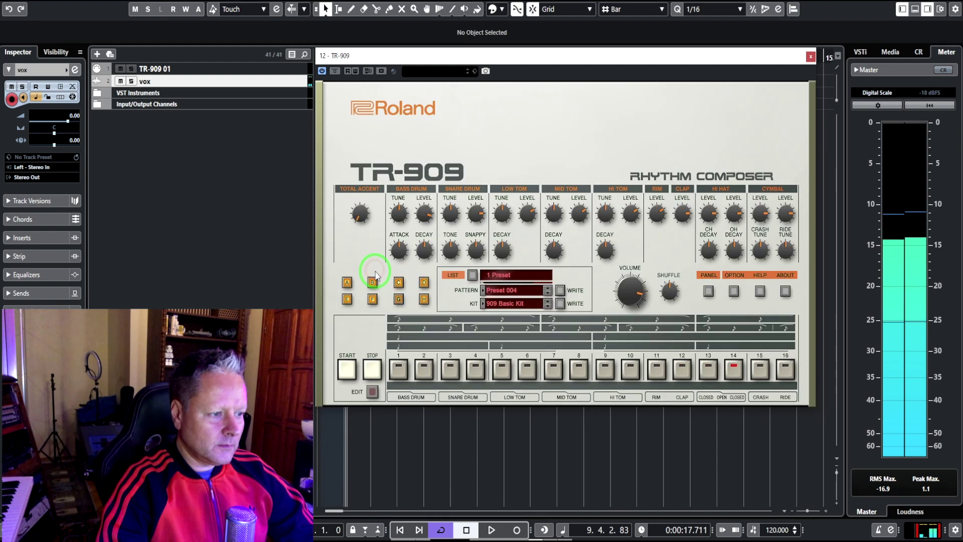
click(372, 391)
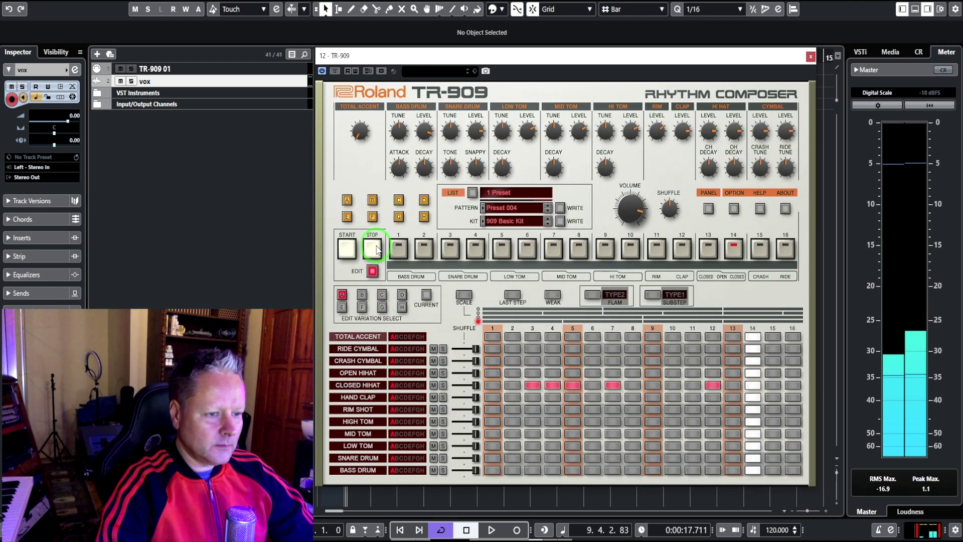
click(383, 249)
click(348, 250)
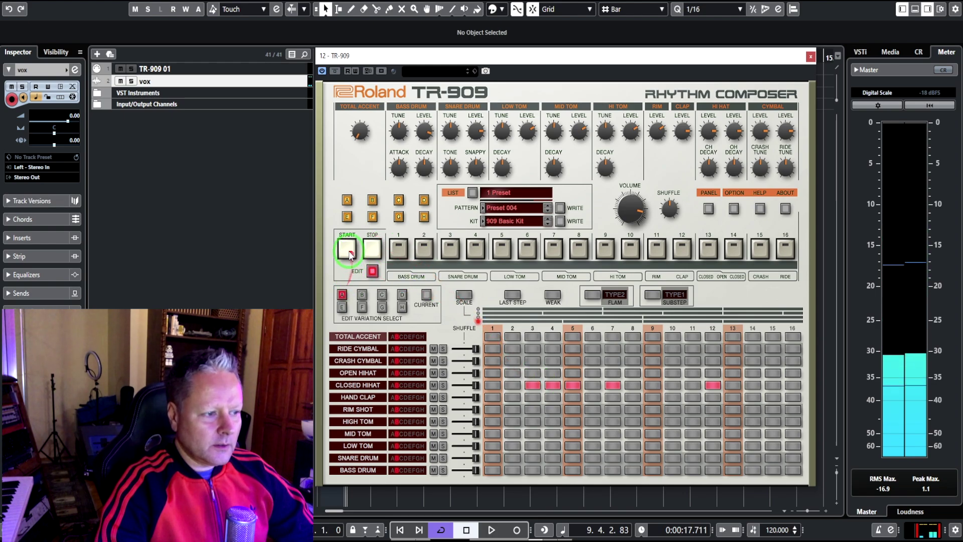
click(372, 249)
- Clear the remaining closed hi-hat hits on steps 3, 4, 5, 7 and 12 of variation A
click(553, 386)
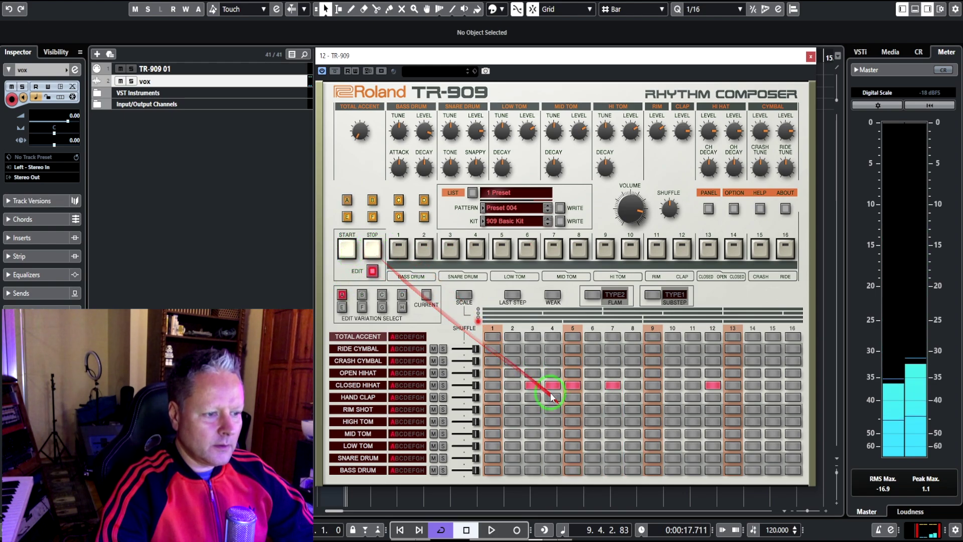
click(577, 385)
click(613, 386)
click(713, 385)
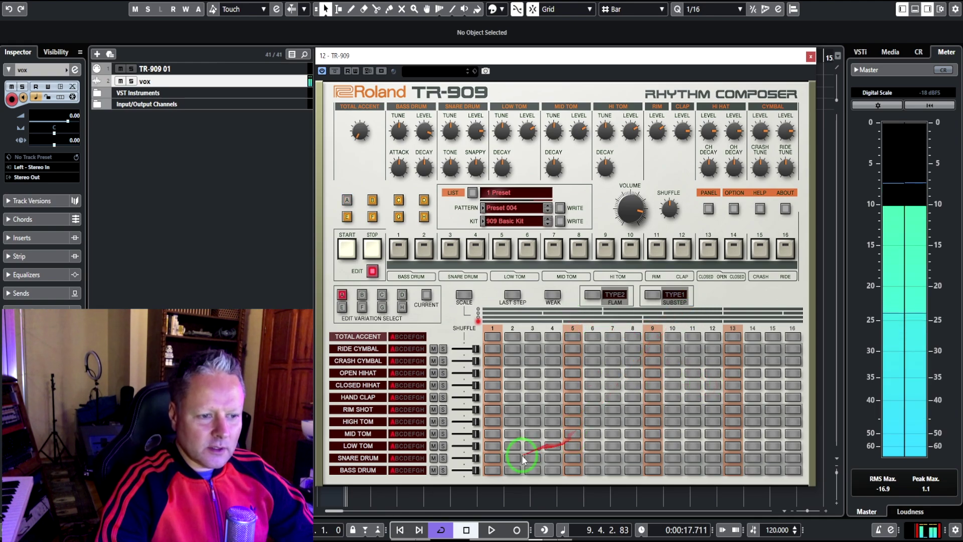
- Program bass drum hits on steps 1, 5, 9 and 13, and play and stop the pattern
drag(492, 470, 586, 472)
click(653, 470)
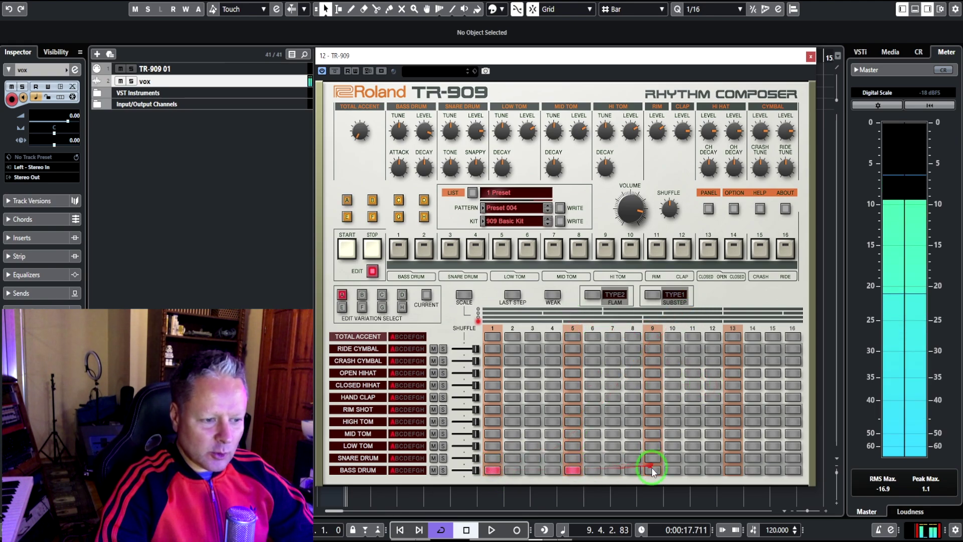
click(733, 470)
click(350, 249)
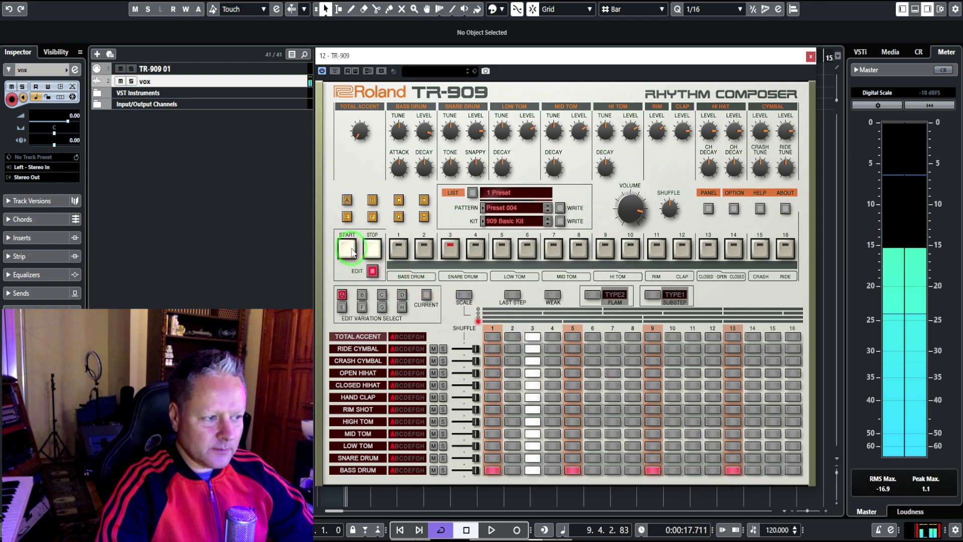
click(371, 247)
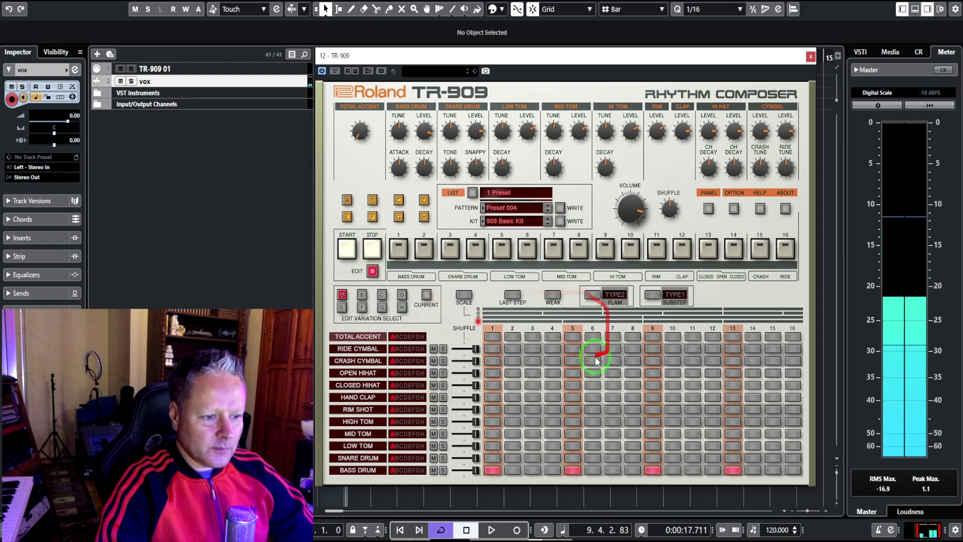
- Set the project tempo to 130 BPM and play and stop the bass drum pattern at that speed
click(772, 530)
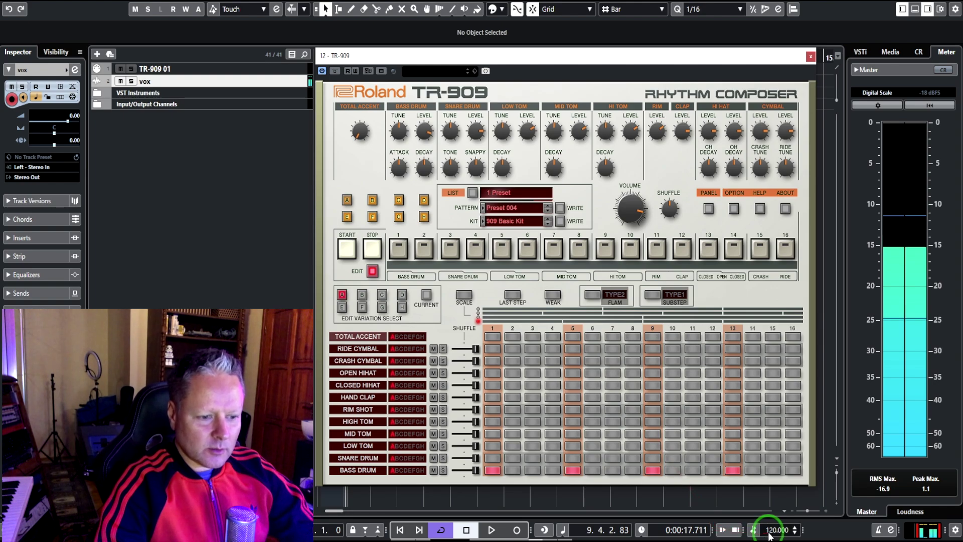
text(130)
key(Return)
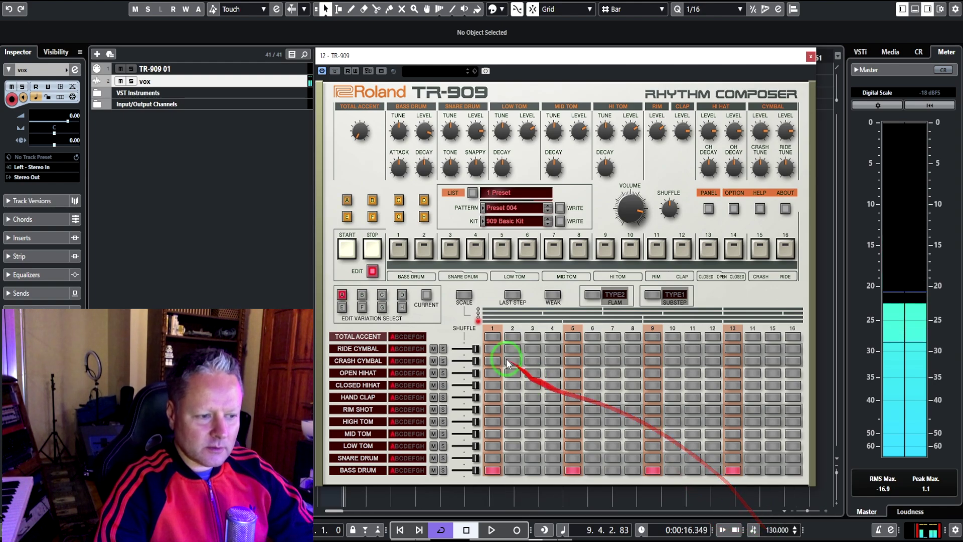
click(347, 248)
click(373, 249)
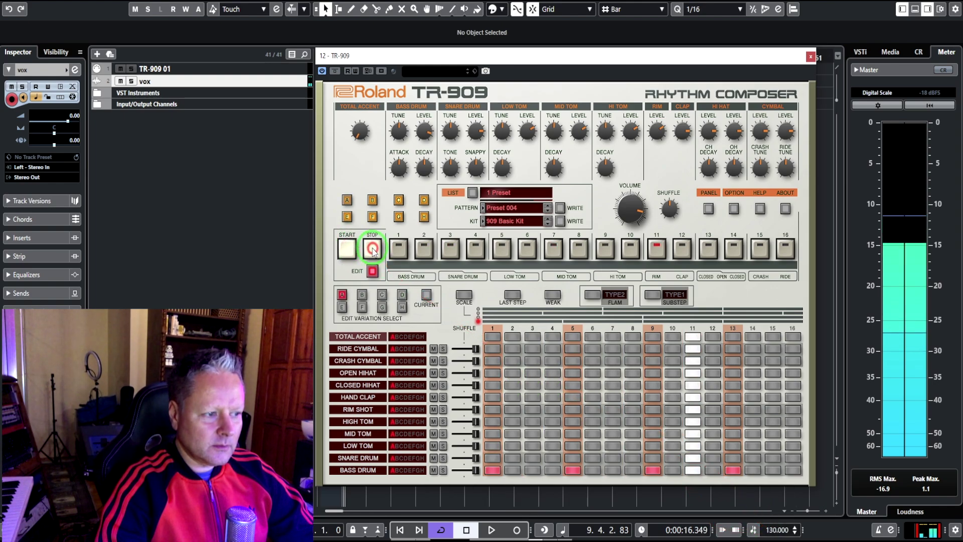
- Add snare drum hits on steps 5 and 13 and play the pattern
click(534, 421)
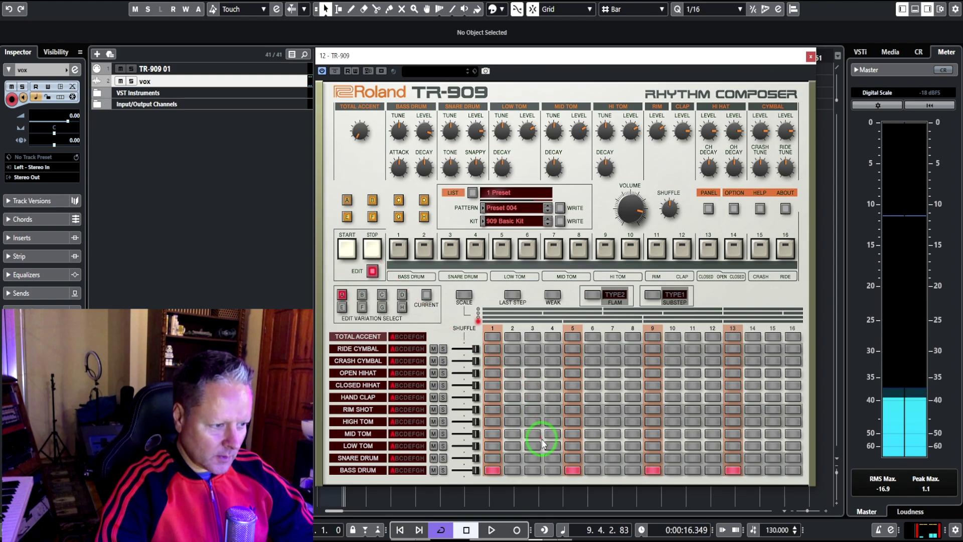
click(575, 422)
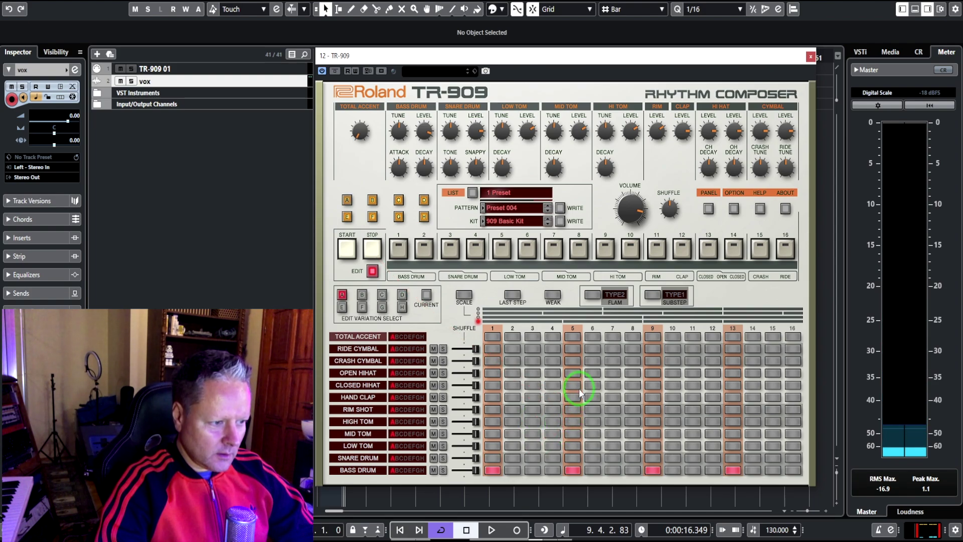
click(577, 430)
click(588, 458)
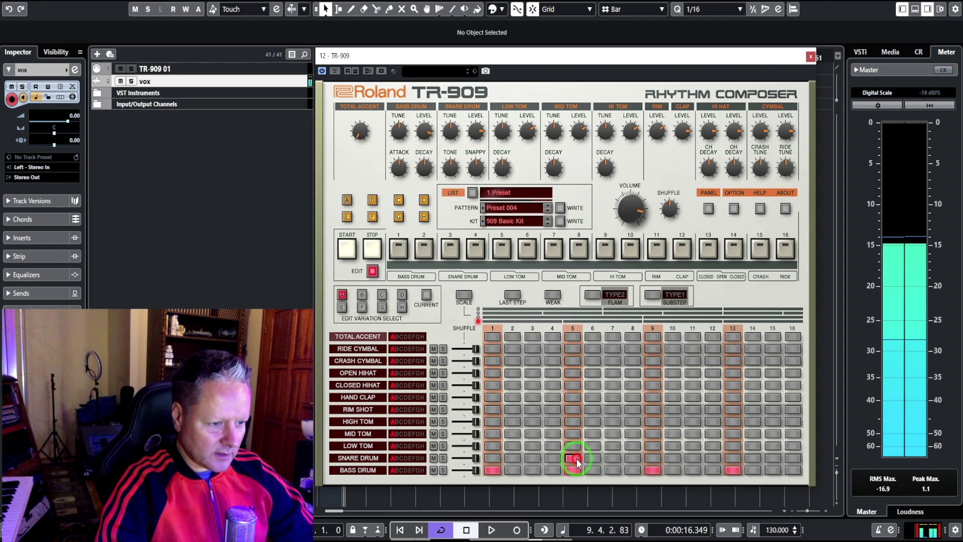
click(658, 465)
click(732, 457)
click(360, 249)
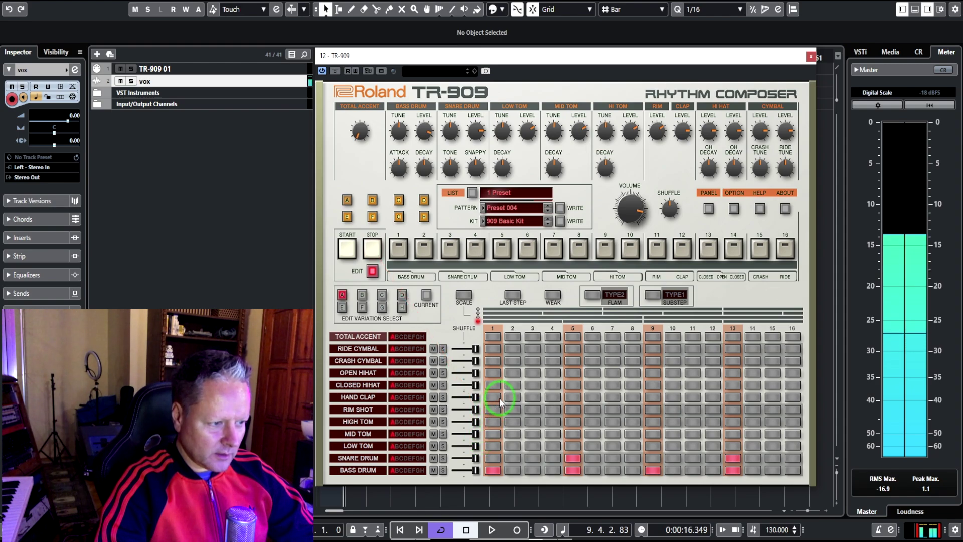
- Add closed hi-hat hits on steps 3, 7, 11 and 15, and play and stop the beat
click(612, 385)
click(693, 385)
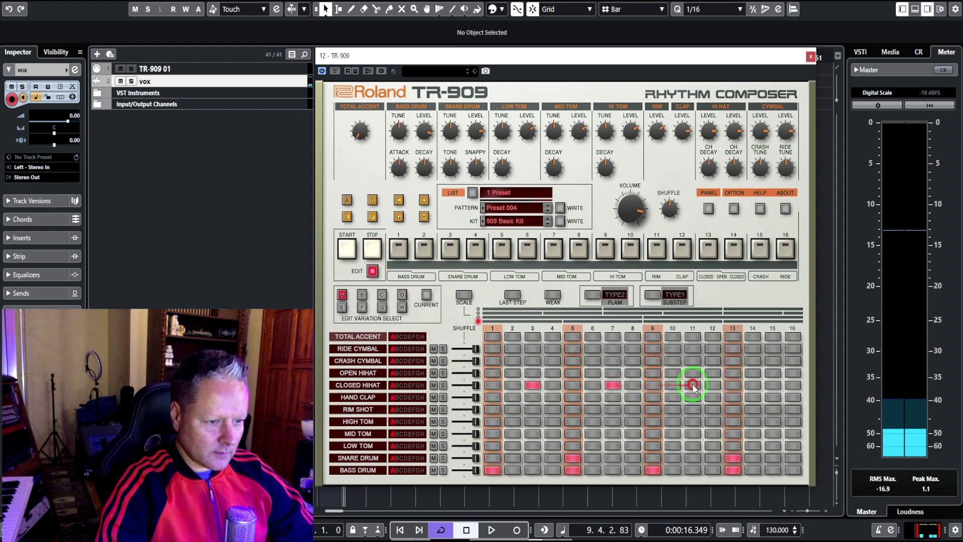
click(768, 386)
click(373, 248)
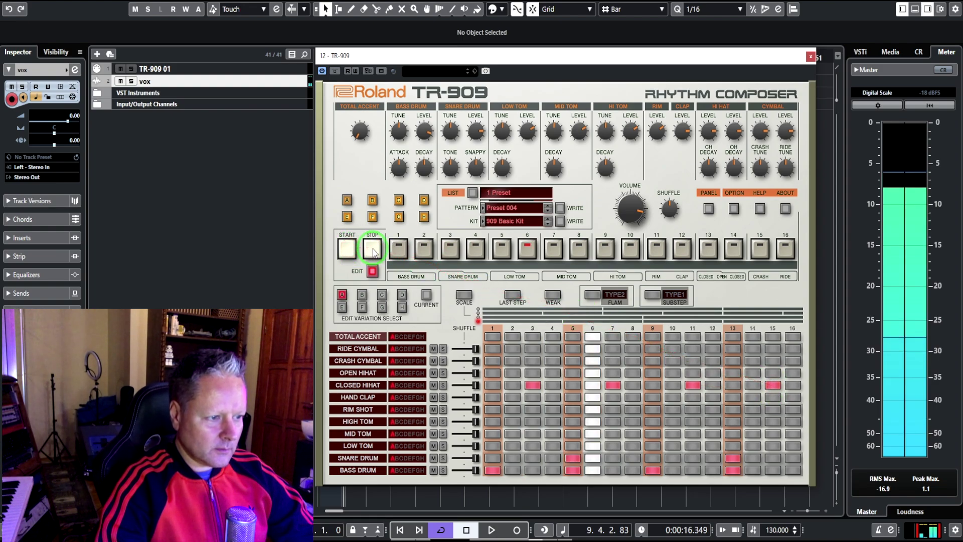
- Replace the closed hi-hats on steps 3, 7 and 11 with open ones, add an open hi-hat on step 15, and play the beat
click(534, 386)
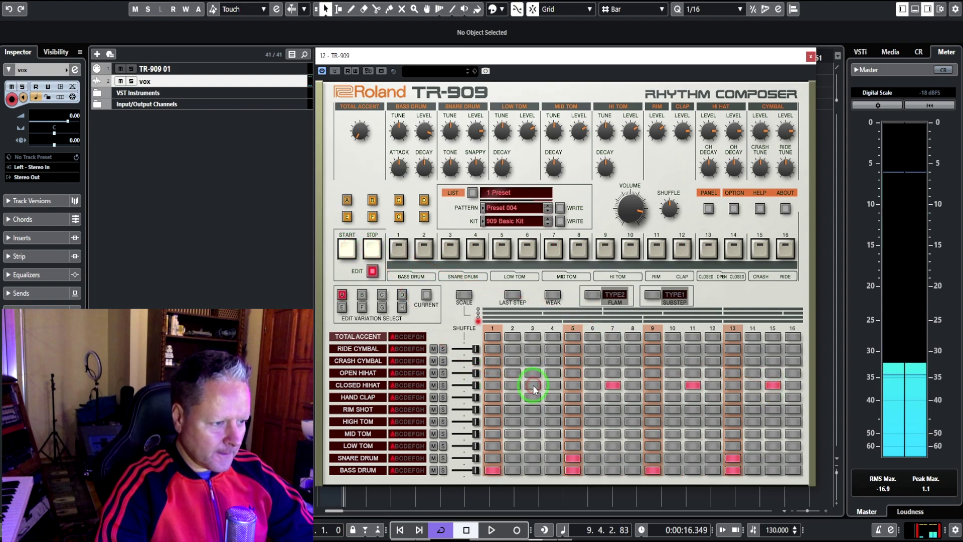
click(533, 374)
click(612, 373)
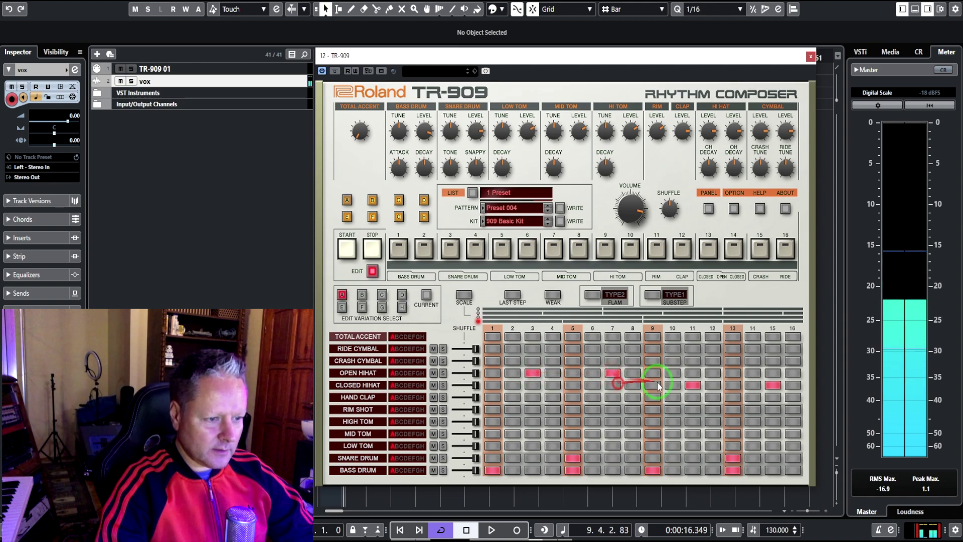
click(693, 372)
click(773, 373)
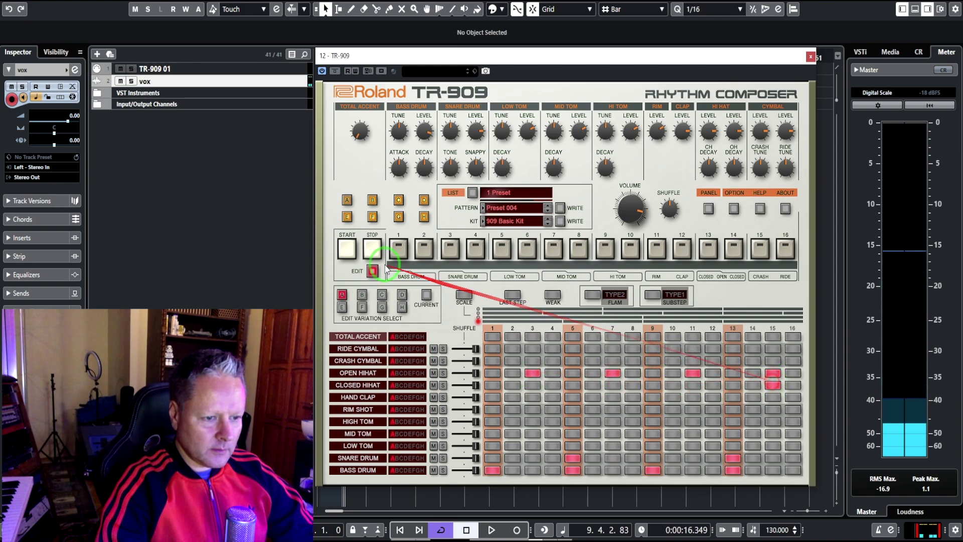
click(371, 249)
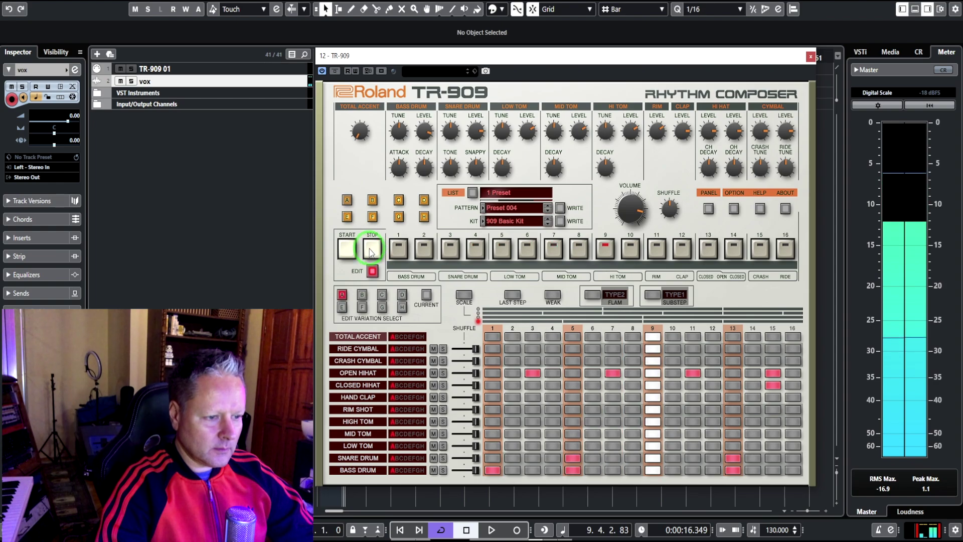
- Remove the closed hi-hat on step 15, add closed hi-hats on steps 1, 5, 9 and 13, and play the beat
click(372, 254)
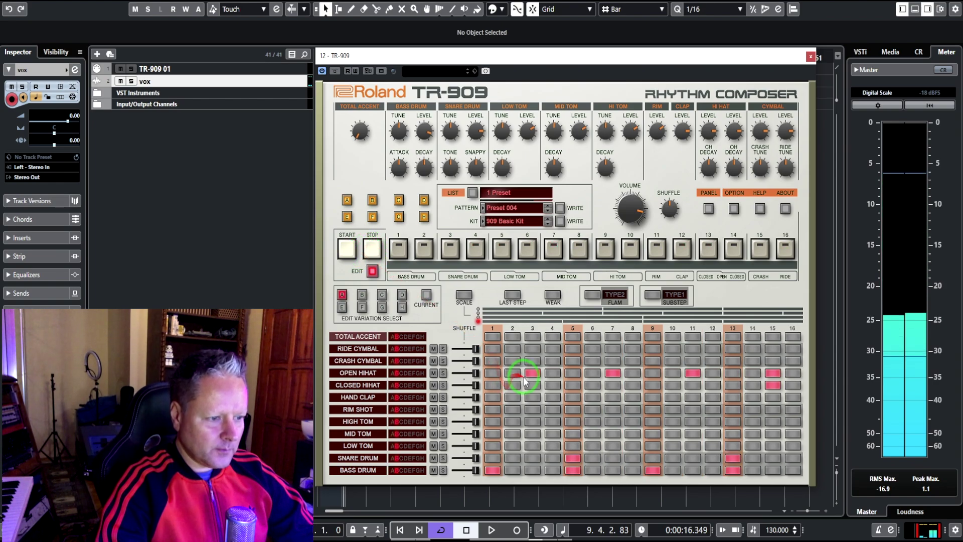
mouse_move(495, 403)
mouse_down()
mouse_move(493, 387)
mouse_move(767, 383)
mouse_move(733, 389)
mouse_move(398, 276)
mouse_up()
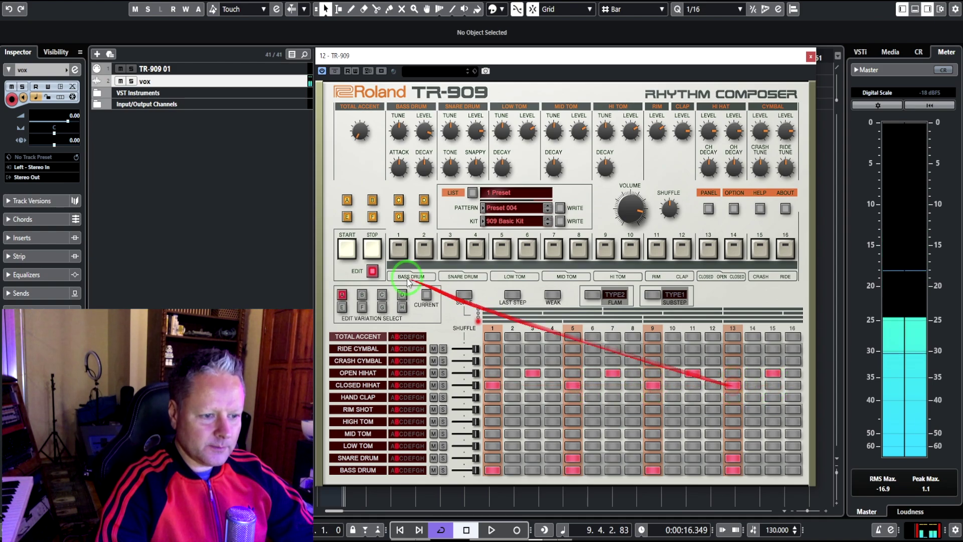
click(347, 249)
click(372, 249)
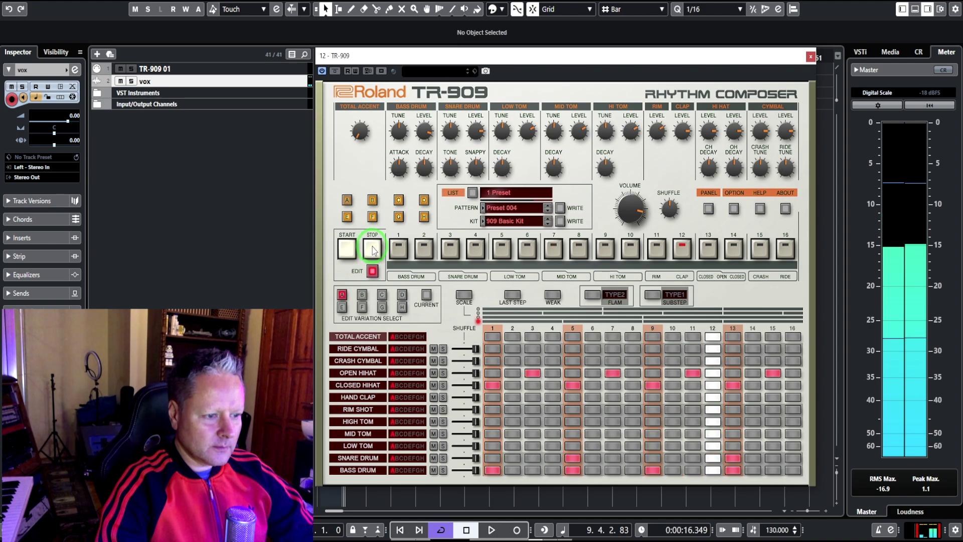
- Try a ride cymbal hit on step 4 with the beat playing, and remove it again
drag(372, 249, 432, 332)
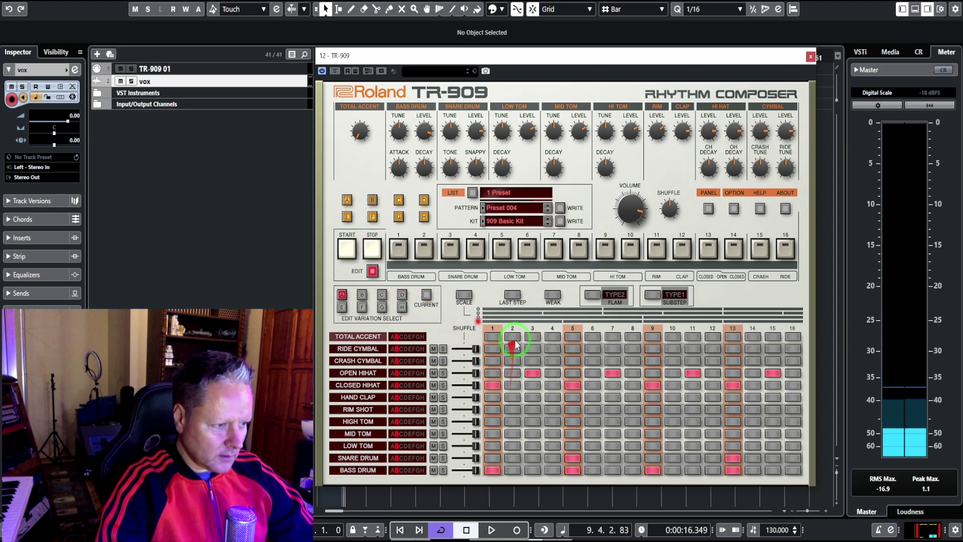
click(360, 348)
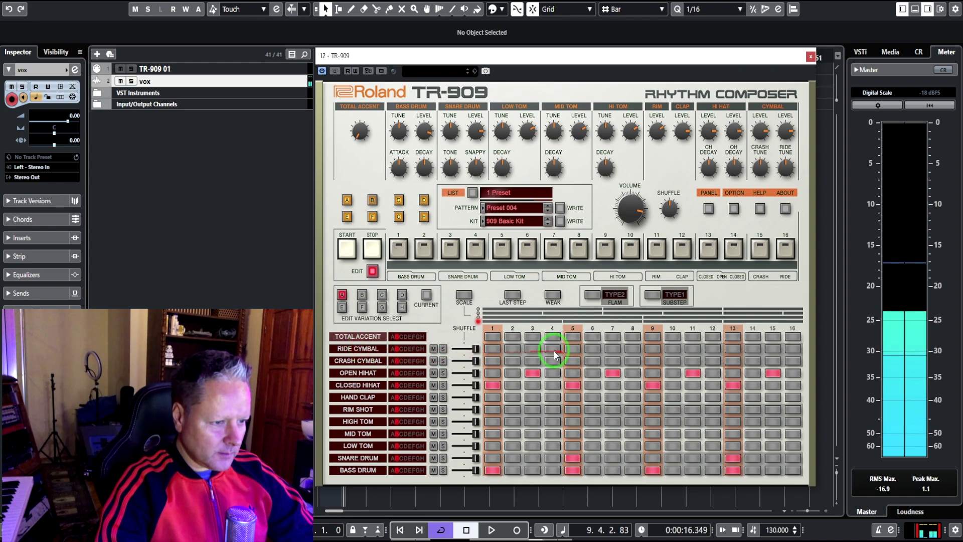
click(348, 249)
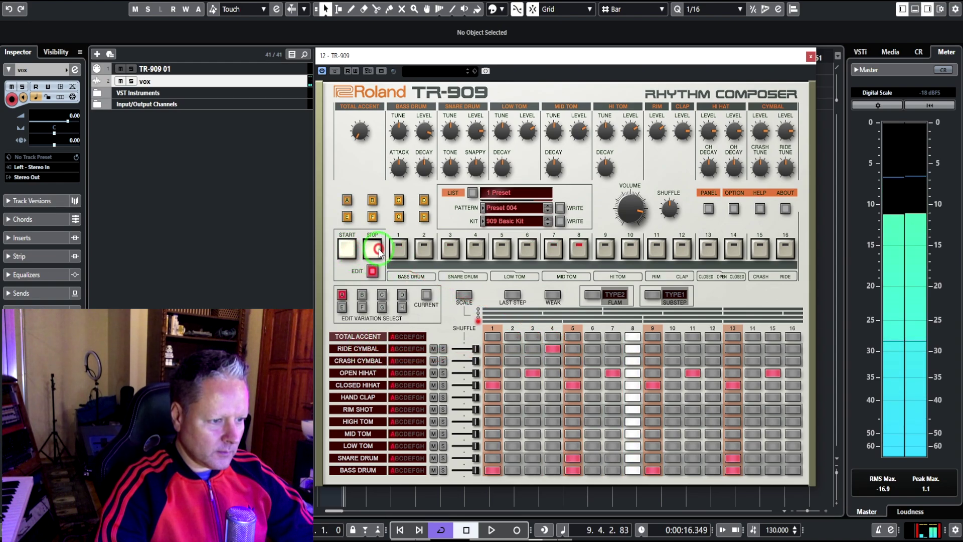
click(554, 348)
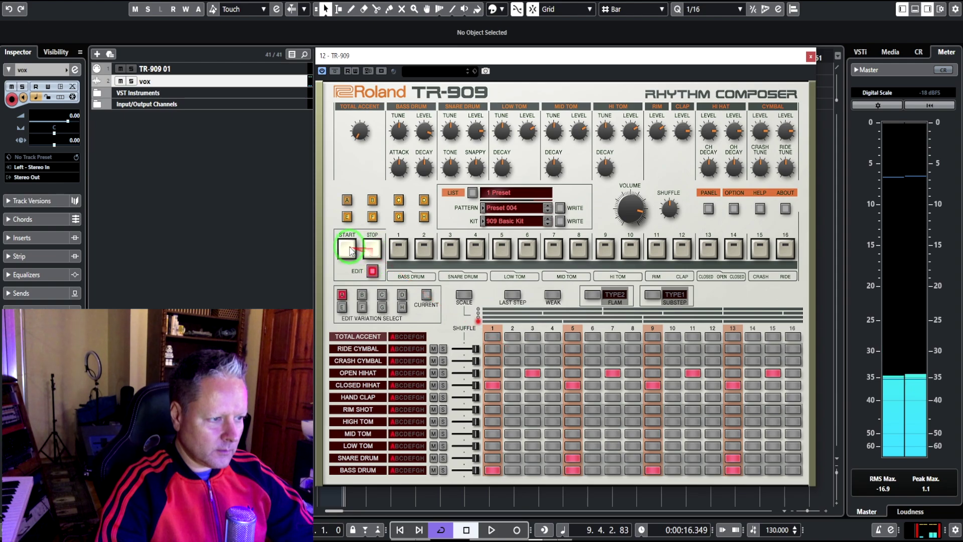
- Play and stop the finished house beat several times to hear it
click(376, 249)
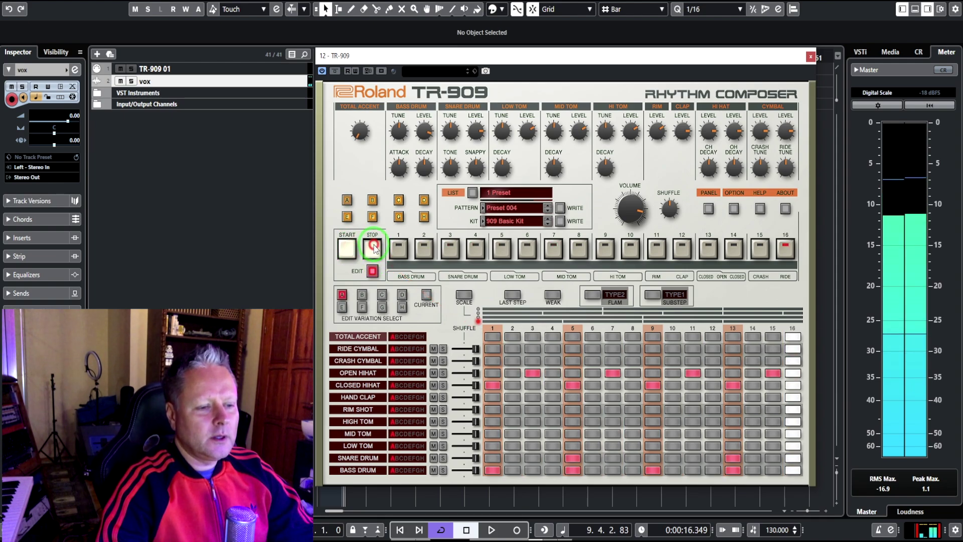
click(356, 255)
click(376, 250)
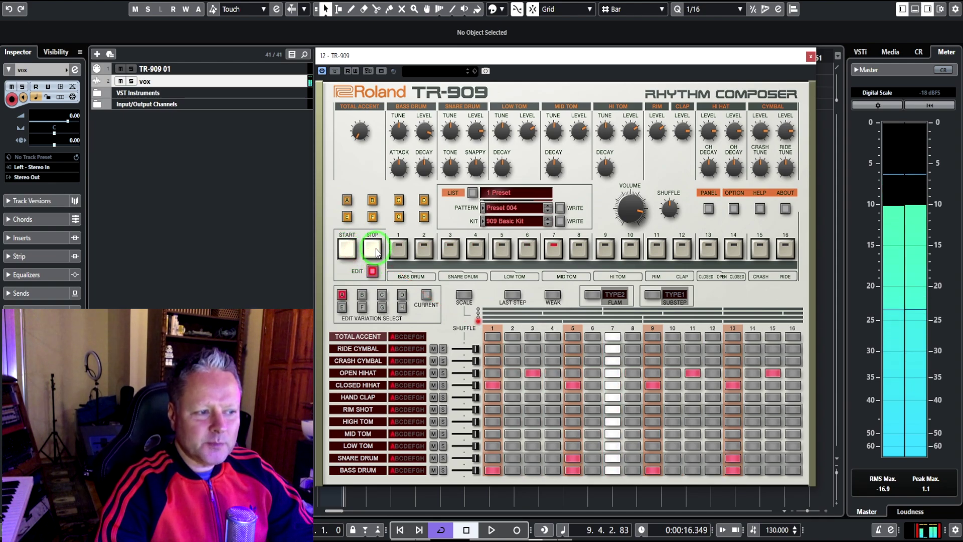
click(375, 249)
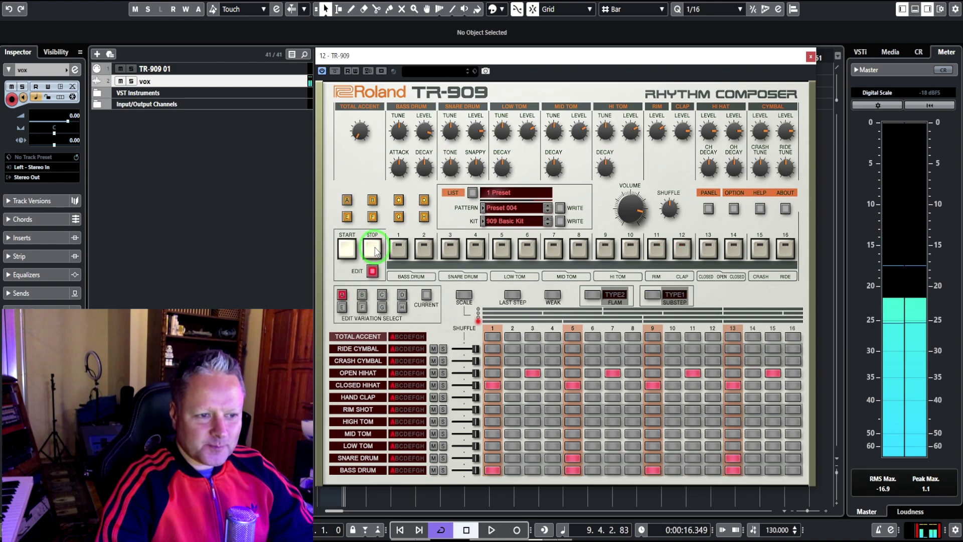
click(349, 249)
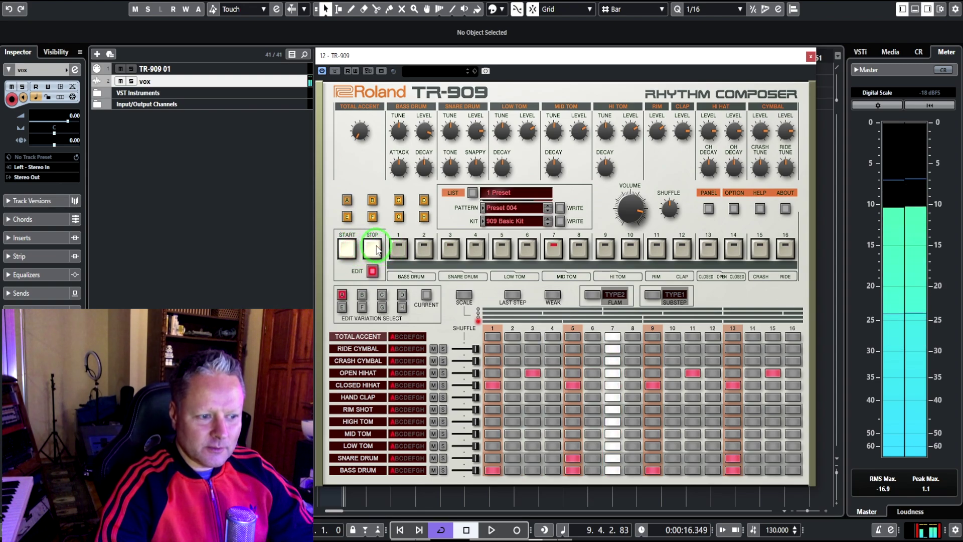
click(374, 248)
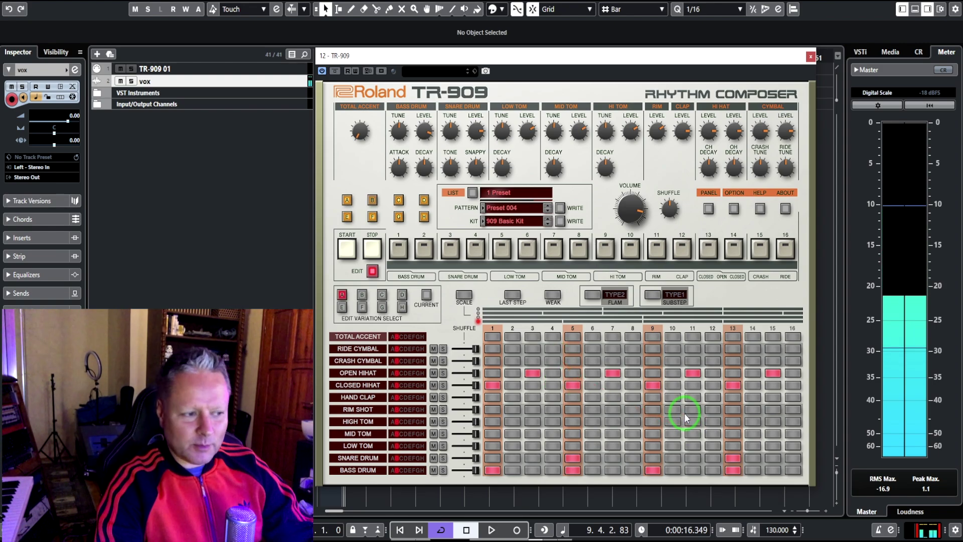
- Load pattern Preset 005 and play and stop it
click(548, 209)
click(346, 248)
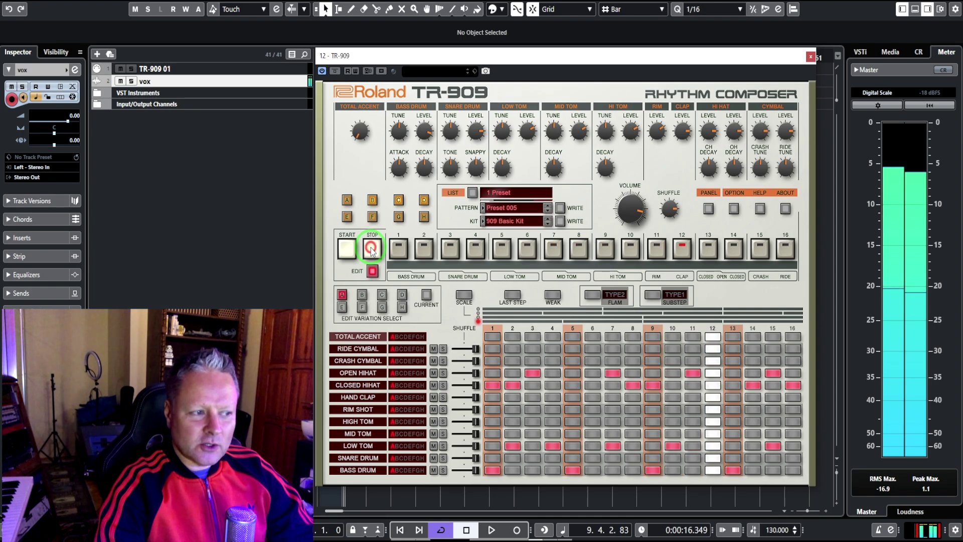
click(373, 250)
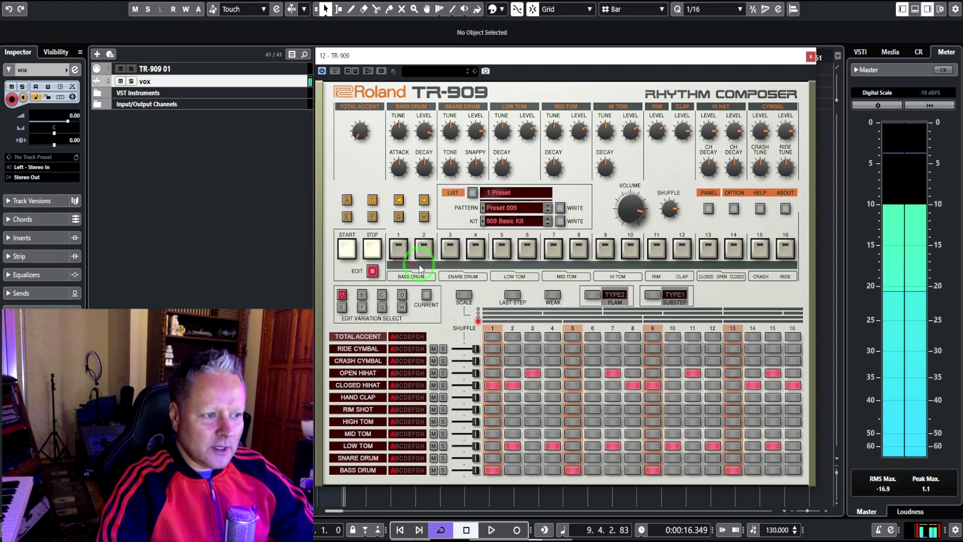
- Switch the kit to 909 Drive Kit 1, advance it to 909 Drive Kit 2, and play the pattern
click(536, 230)
click(544, 235)
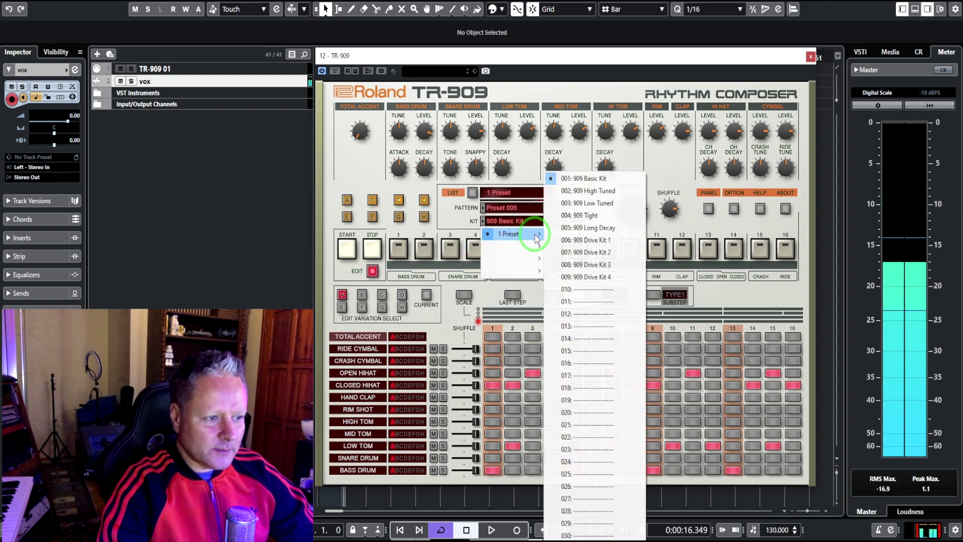
click(593, 241)
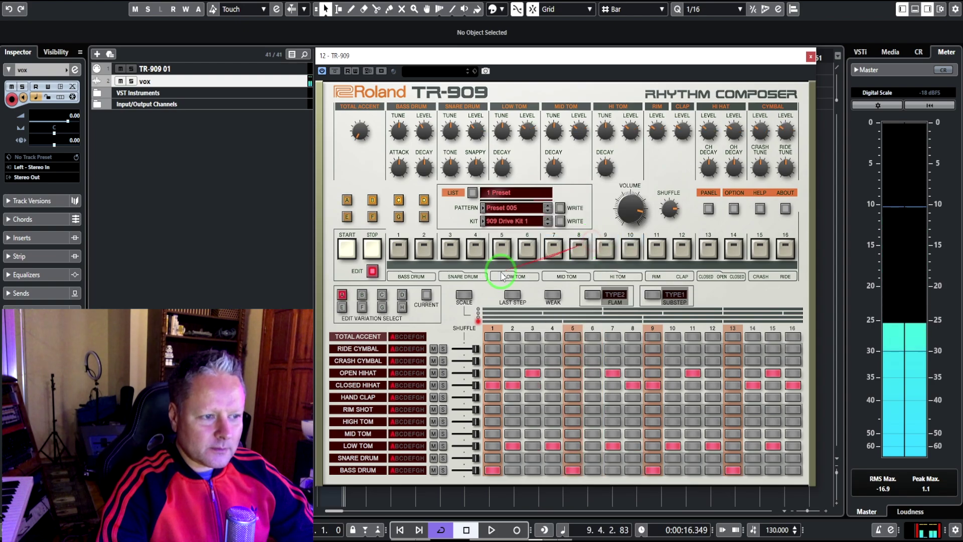
click(537, 420)
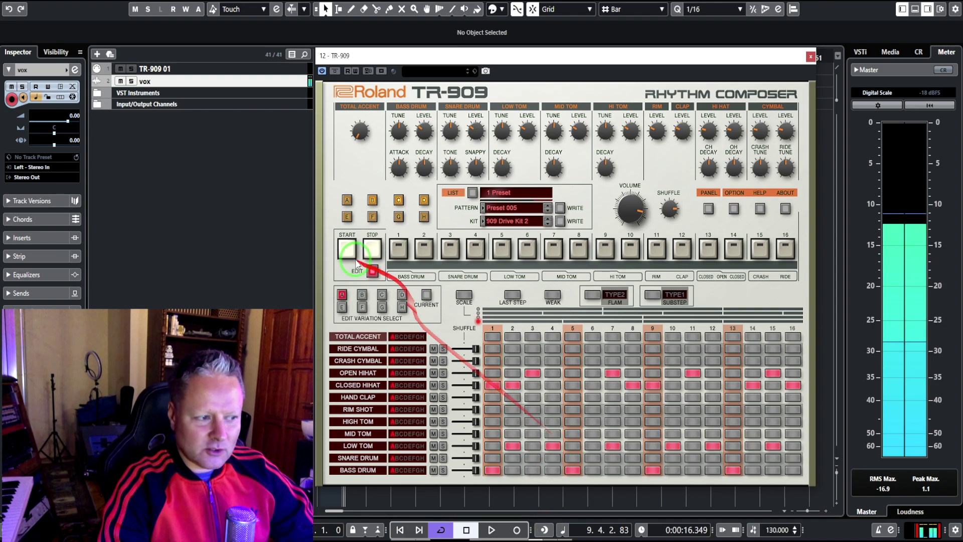
click(349, 250)
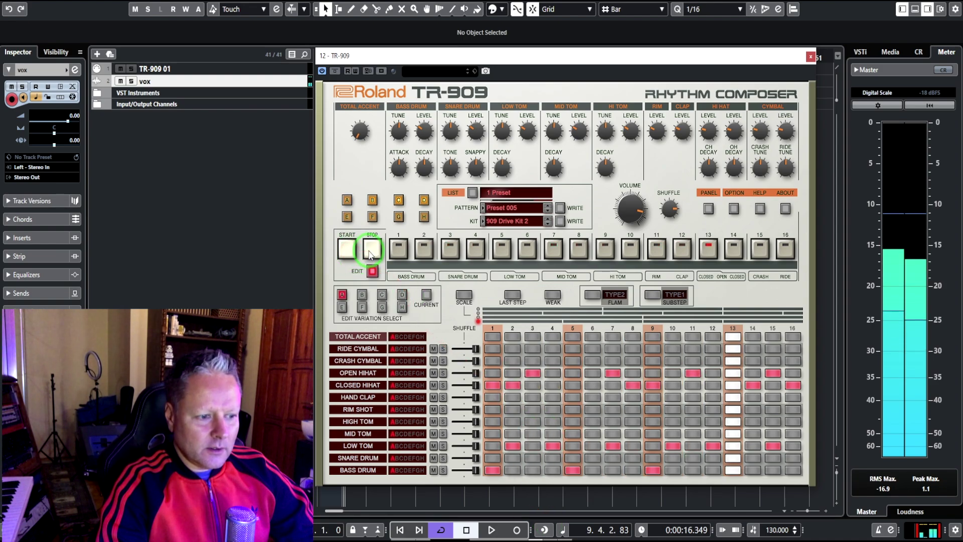
click(371, 250)
- Remove the low tom hits on steps 2, 4, 7, 10, 12 and 15 from variation A and stop the pattern
click(531, 376)
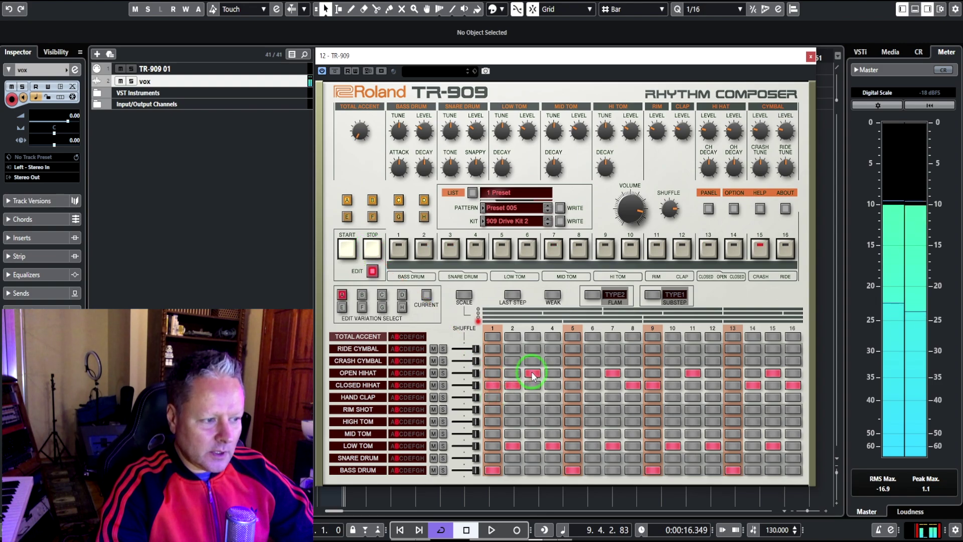
click(517, 398)
click(512, 445)
click(554, 446)
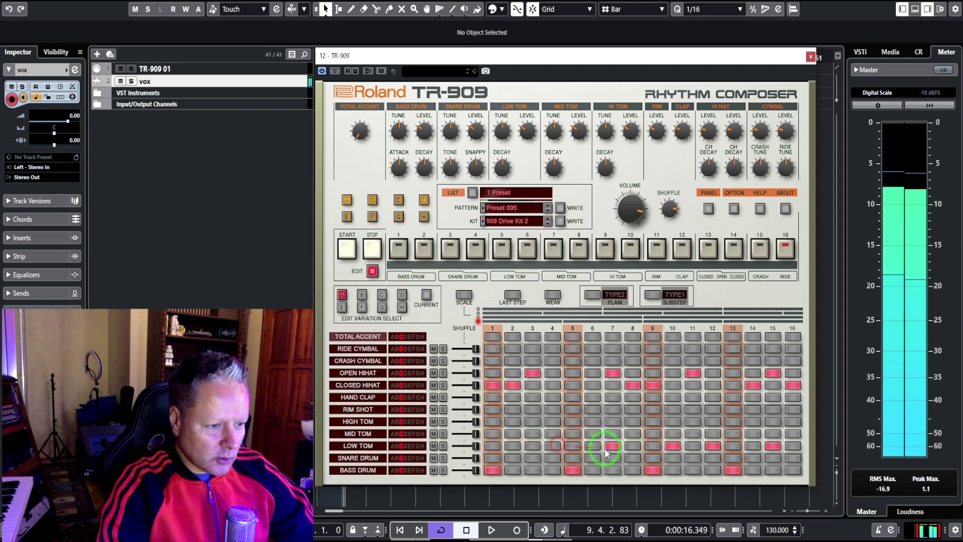
click(673, 446)
click(713, 445)
click(773, 446)
click(734, 437)
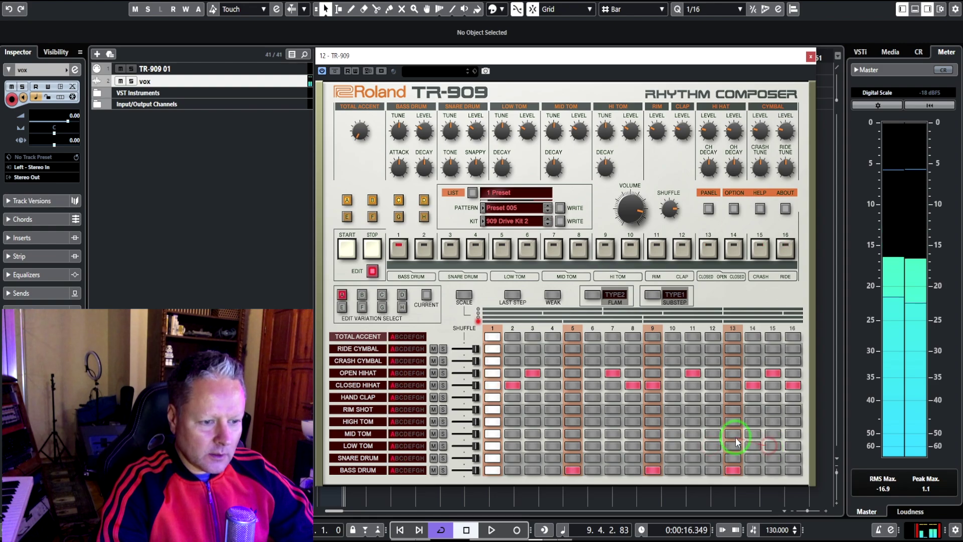
click(391, 259)
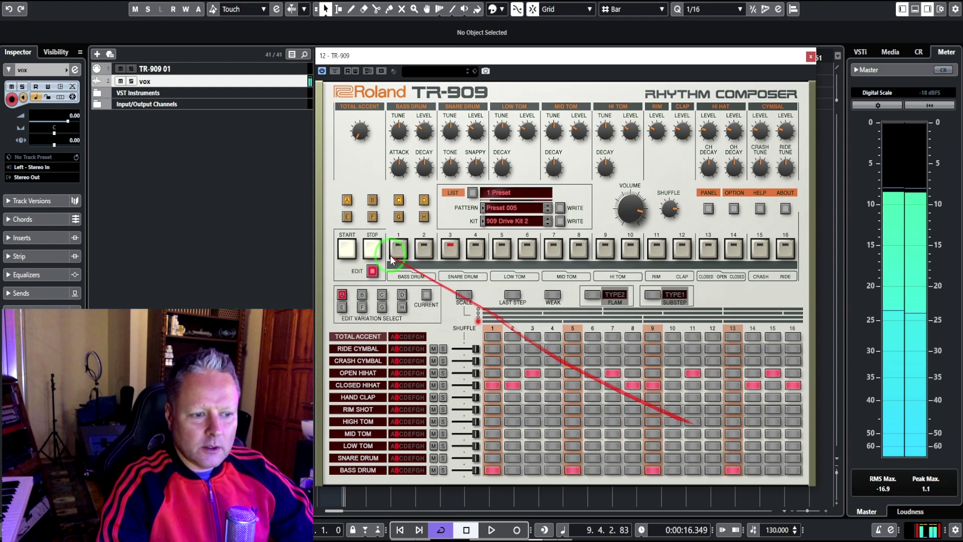
click(372, 249)
- Audition the pattern with 909 Drive Kit 3 and change the kit to 909 Drive Kit 4
click(553, 225)
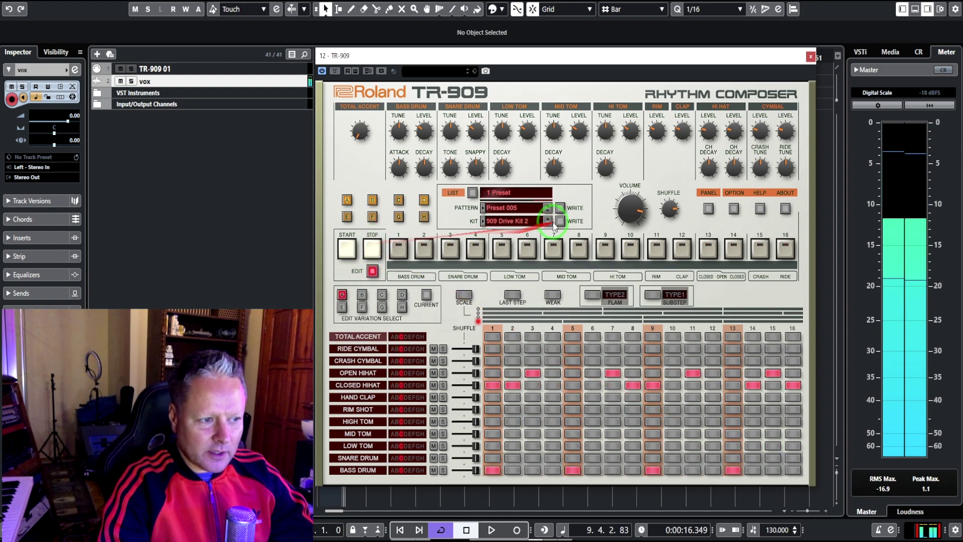
click(347, 249)
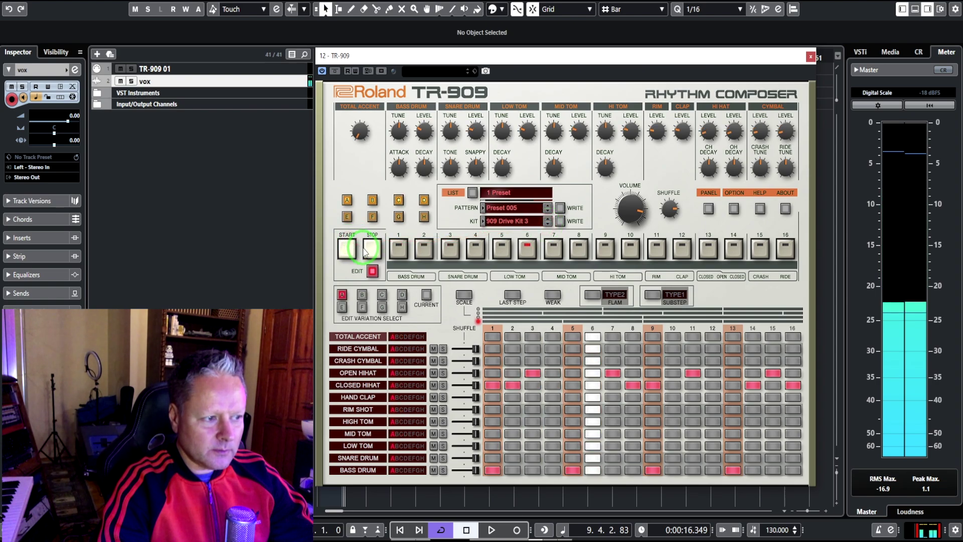
click(503, 249)
click(547, 224)
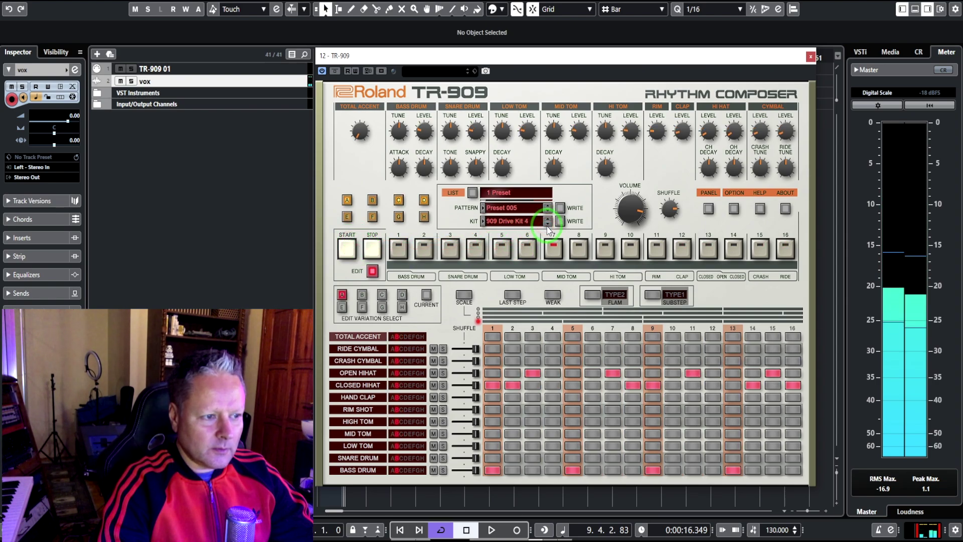
click(493, 458)
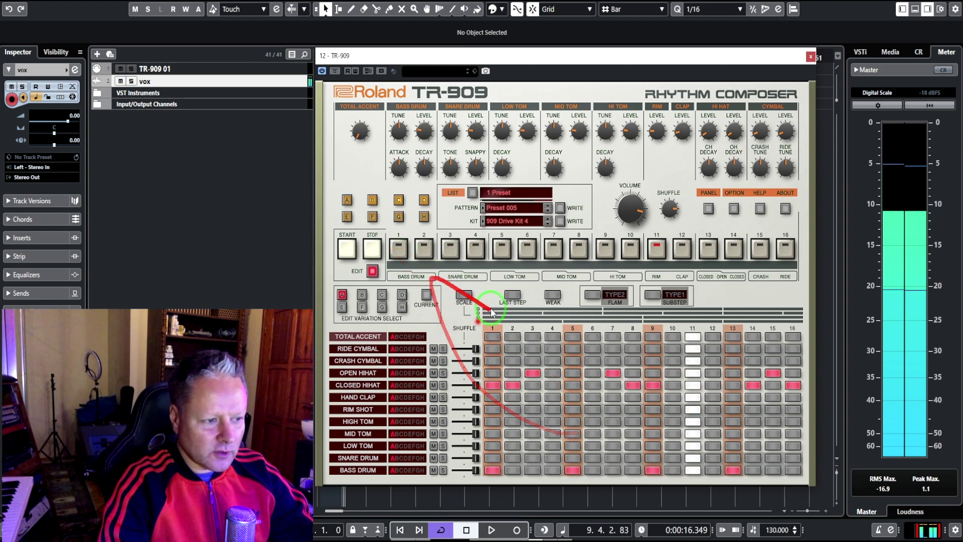
- Remove the low tom hits on steps 2, 4, 7, 10, 12 and 15 from variation B and stop the pattern
click(361, 294)
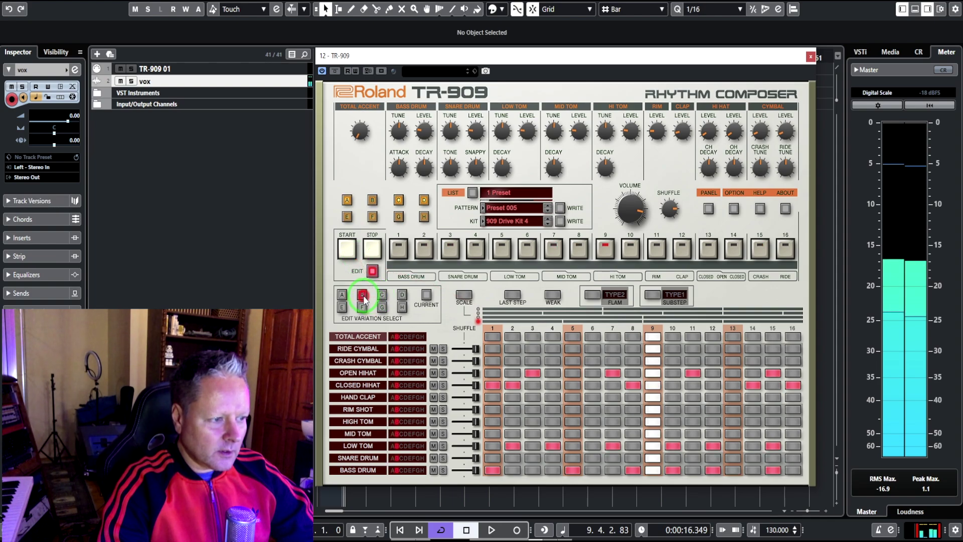
click(566, 474)
click(515, 446)
click(673, 445)
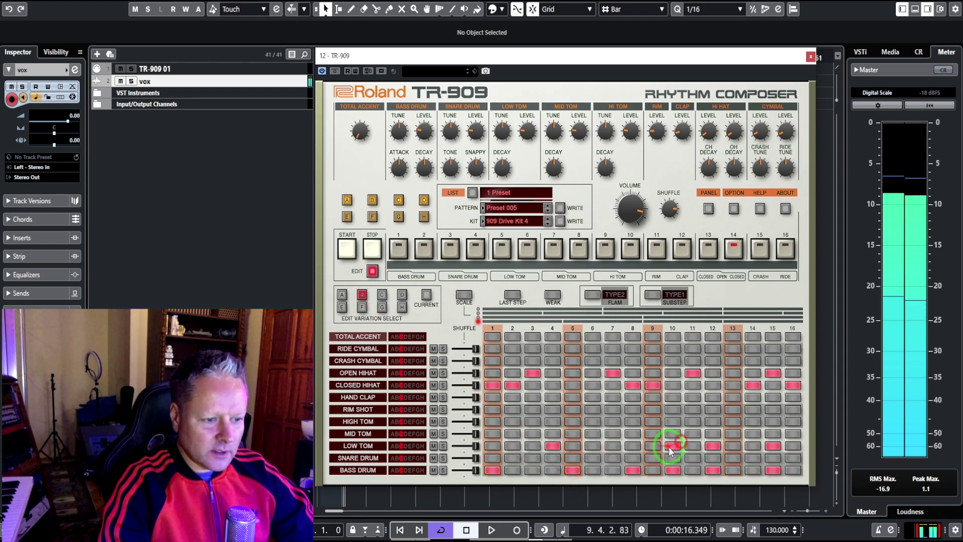
click(553, 445)
click(771, 447)
click(713, 446)
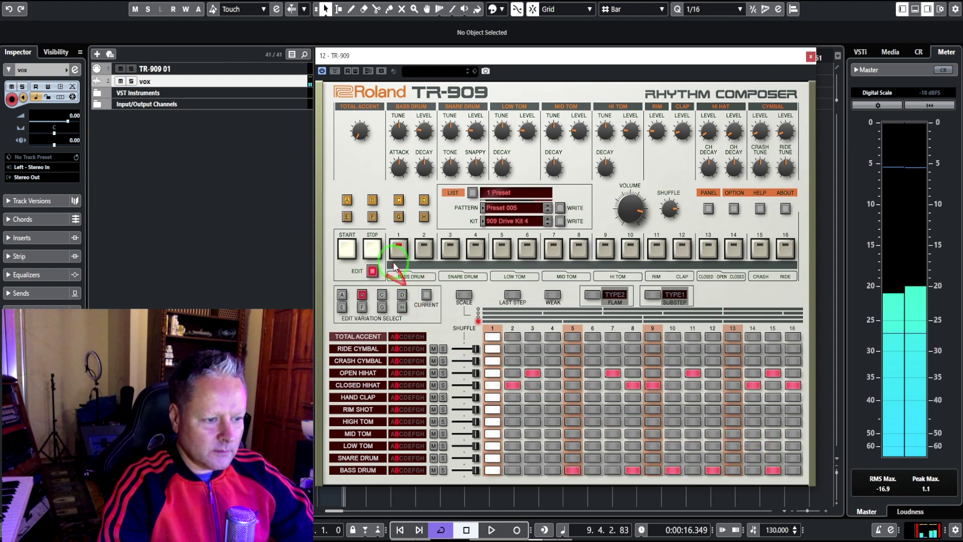
click(370, 249)
click(370, 250)
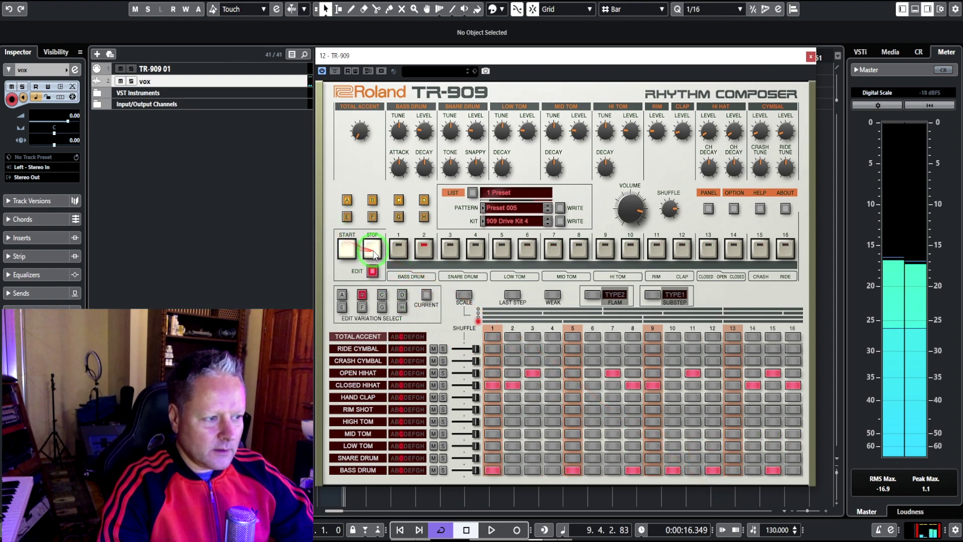
click(372, 251)
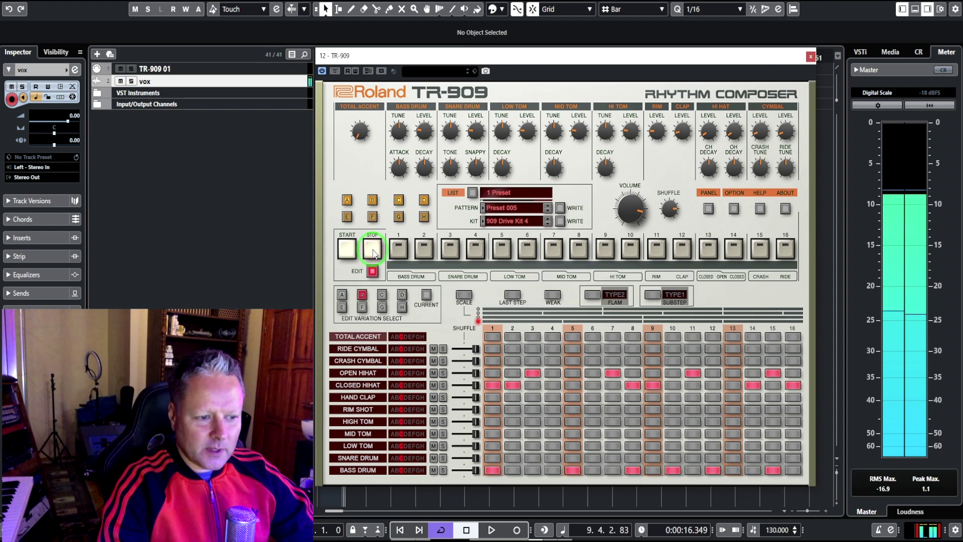
- Clear all low tom hits from variations C and D
click(382, 294)
drag(509, 445, 729, 449)
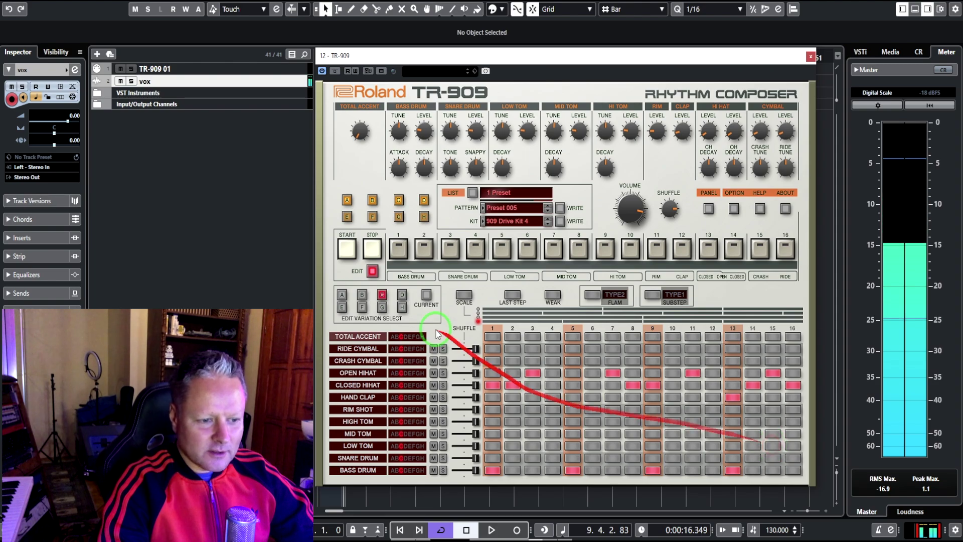
click(402, 295)
drag(507, 446, 775, 447)
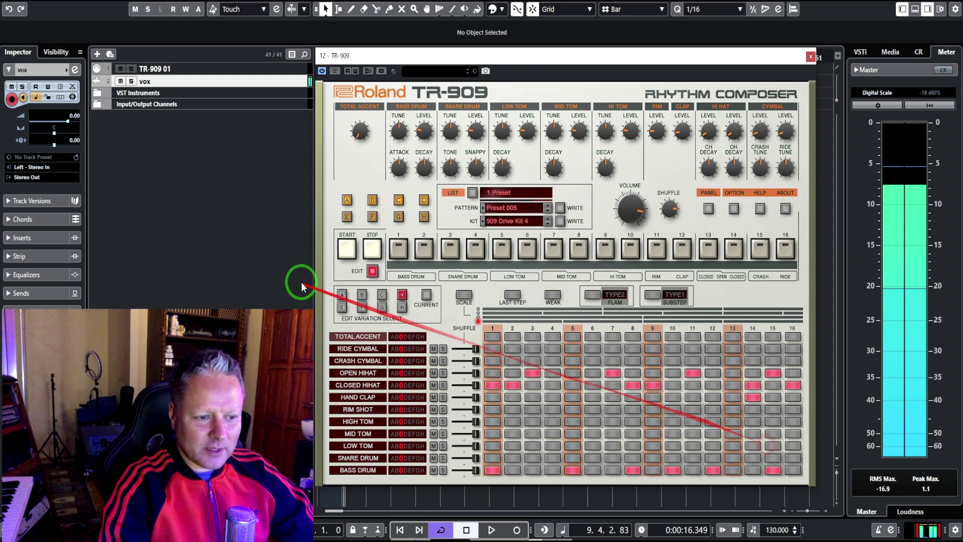
- Clear all low tom hits from variation E and return to editing variation A
click(342, 307)
drag(513, 446, 707, 451)
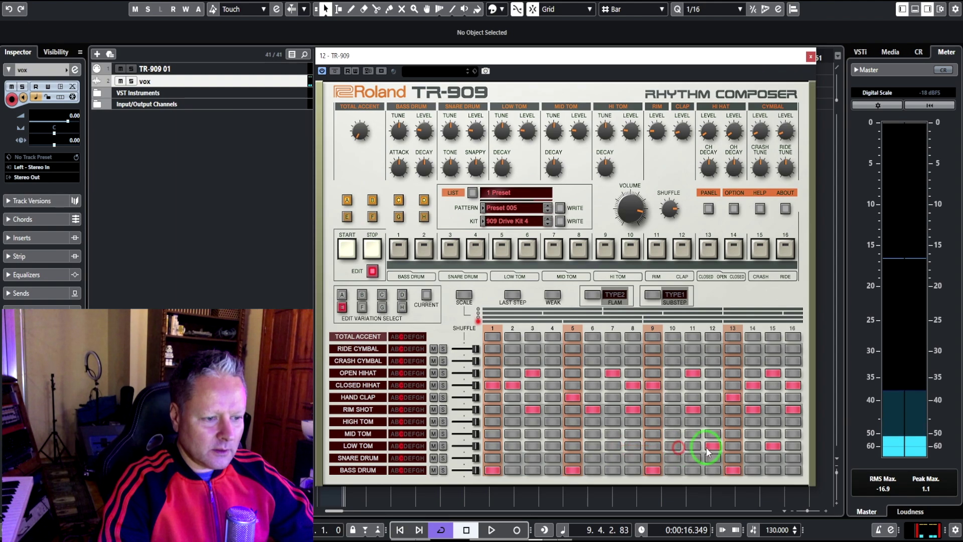
click(342, 294)
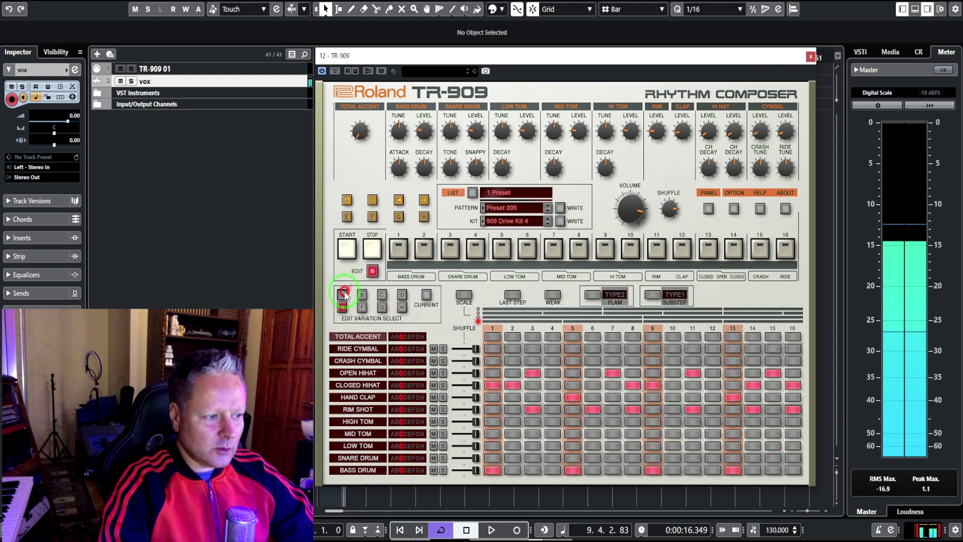
- Audition variation A, set the project tempo to 170 BPM, and audition the pattern at that tempo
click(347, 249)
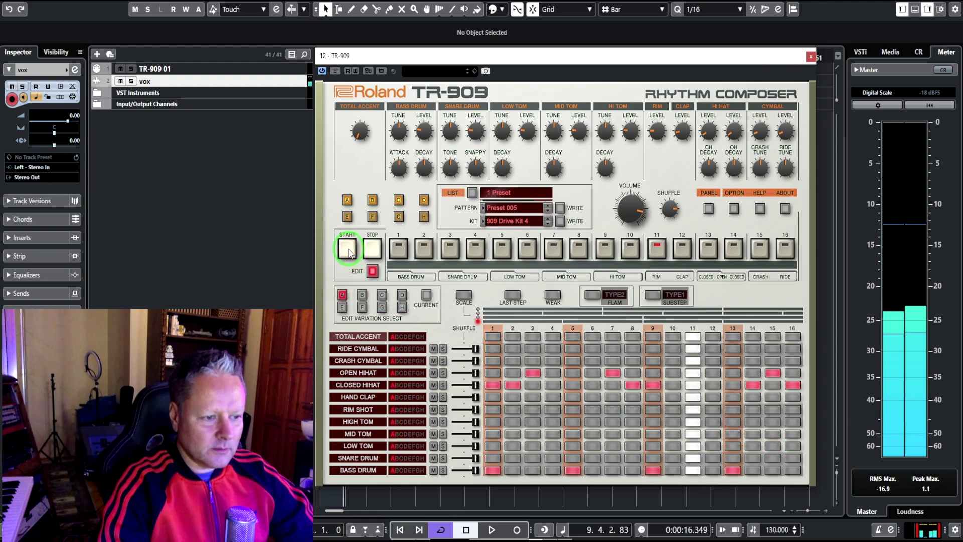
click(775, 531)
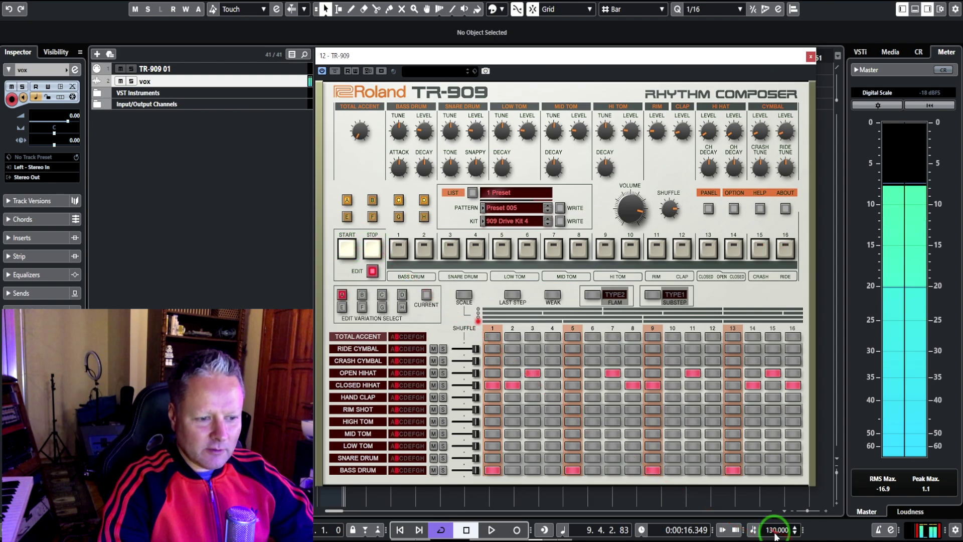
text(160)
key(BackSpace)
key(BackSpace)
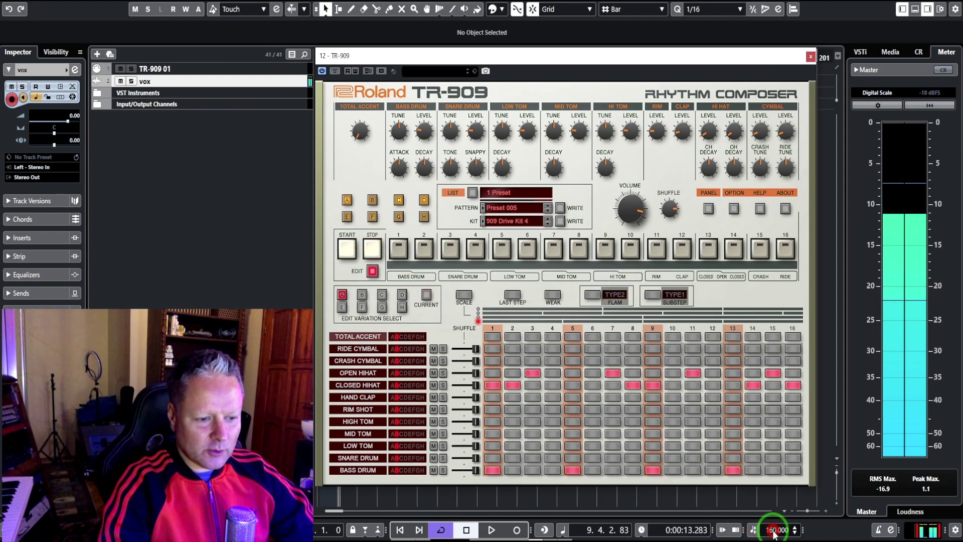
text(7)
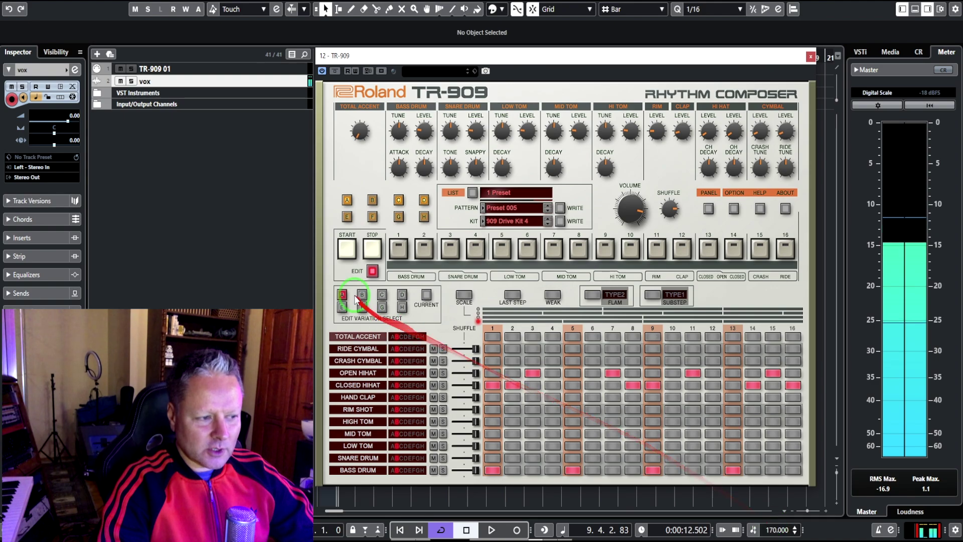
click(348, 249)
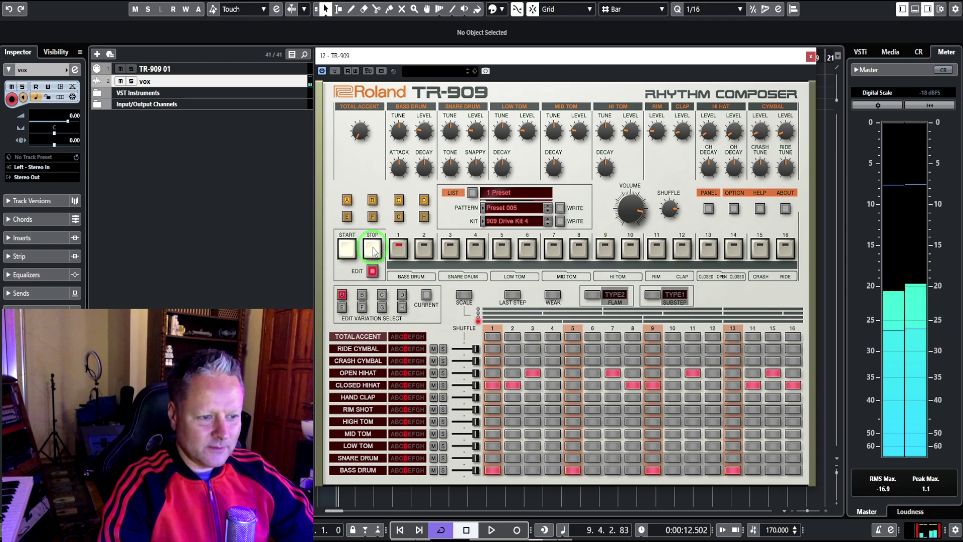
click(373, 249)
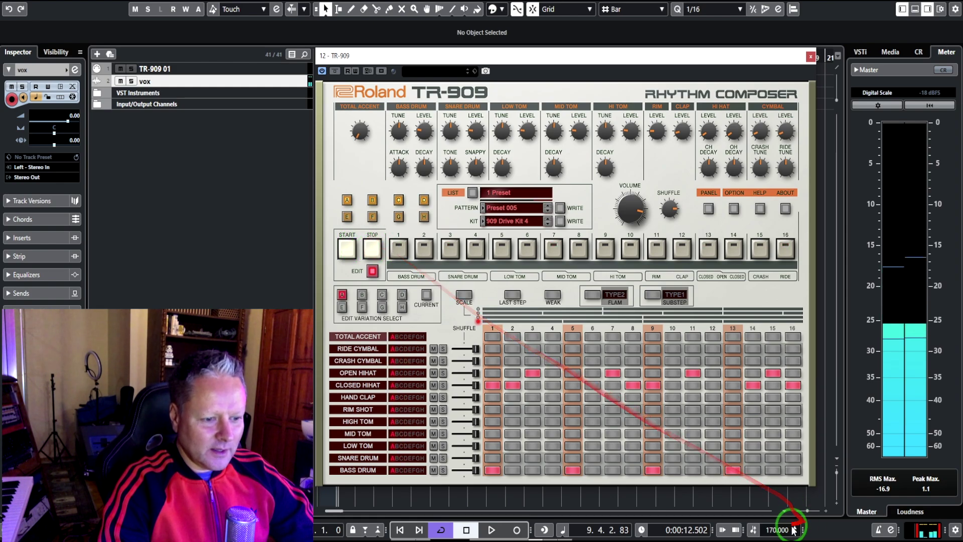
- Set the project tempo to 120 BPM
click(775, 529)
text(120)
key(Return)
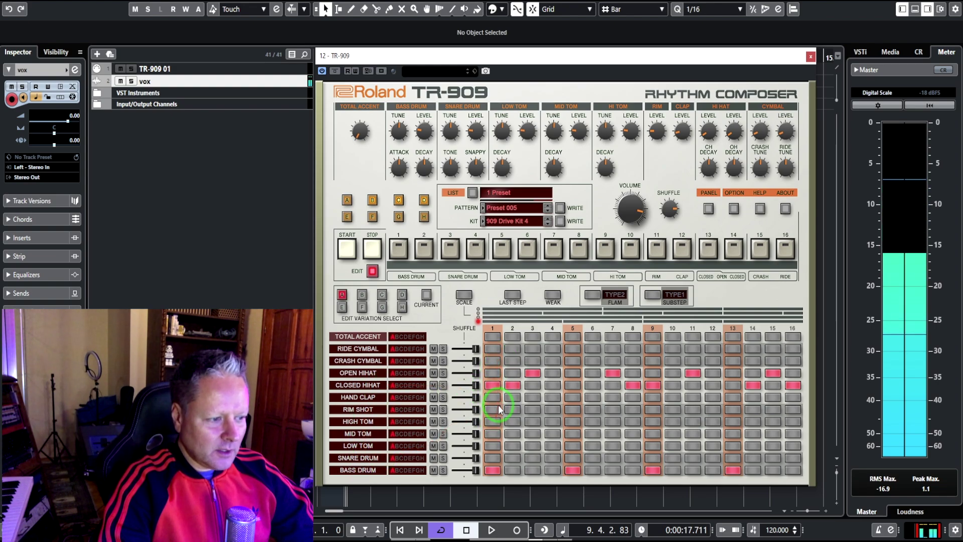
- Add hand claps on steps 5 and 13 of variation A and audition the pattern
click(571, 398)
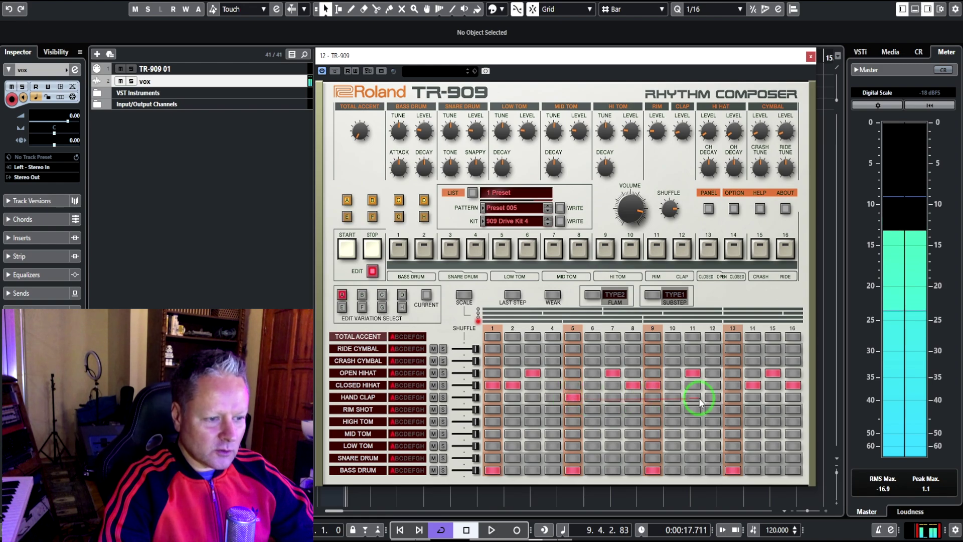
click(731, 397)
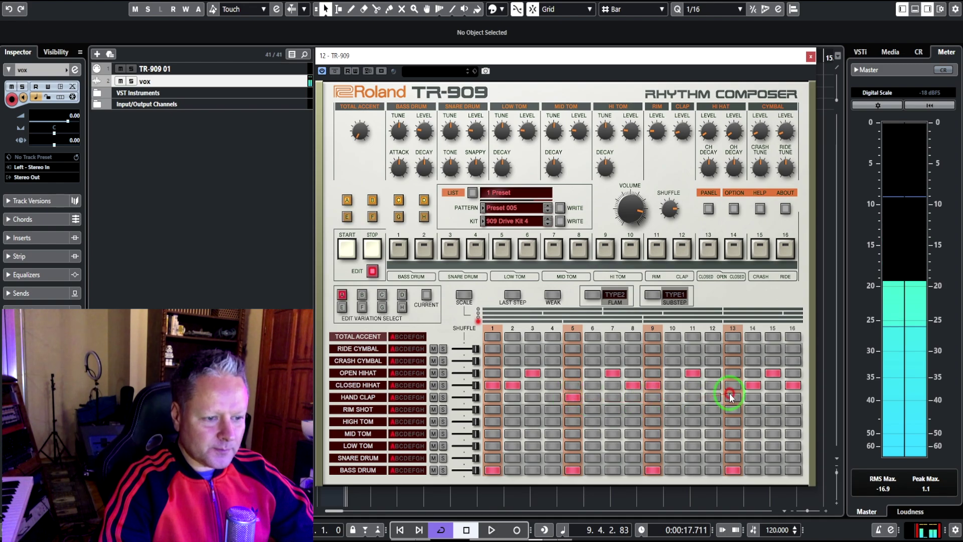
click(349, 249)
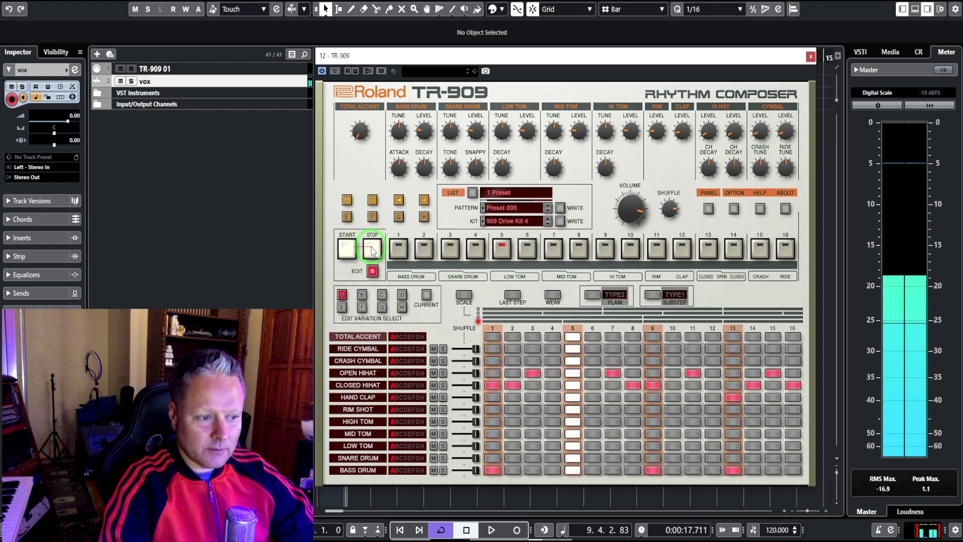
click(372, 249)
click(372, 249)
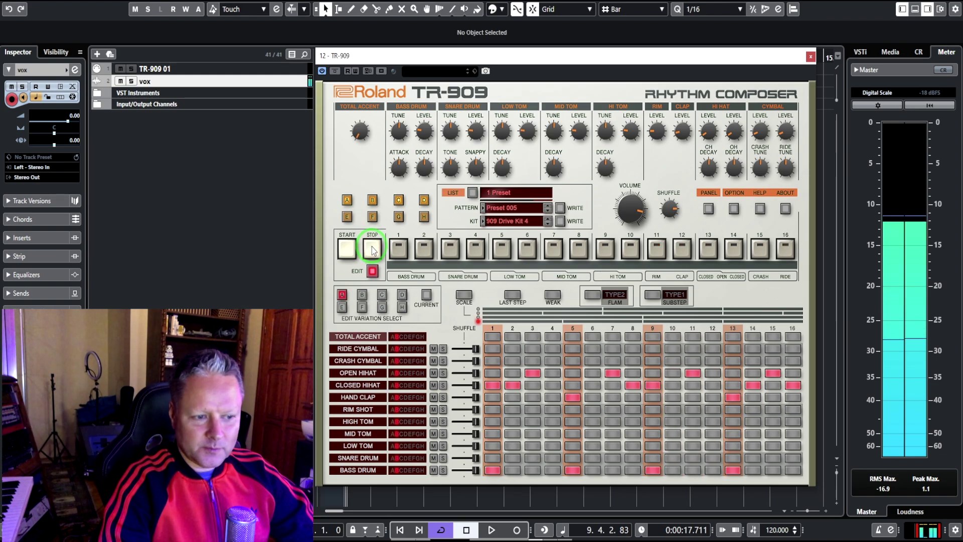
click(351, 250)
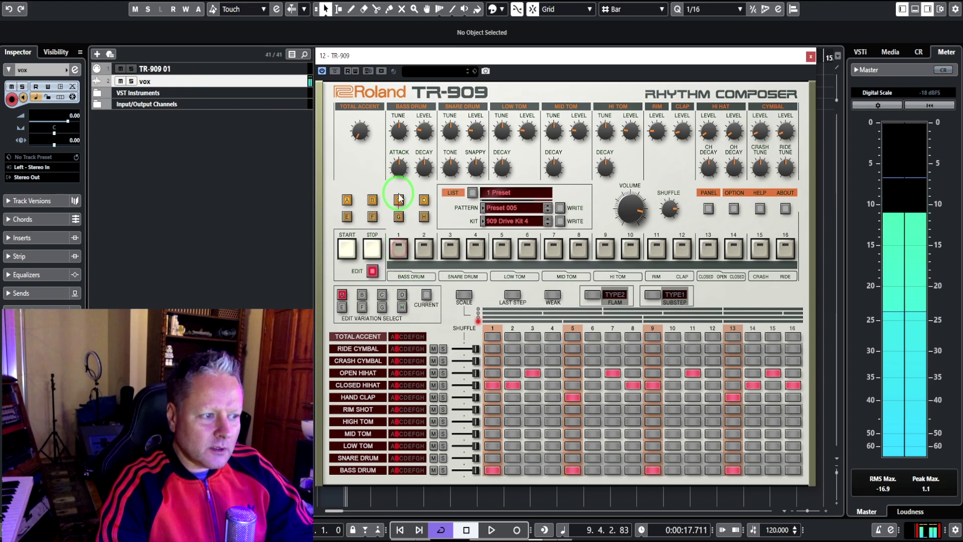
- Audition the bass drum with its attack raised to 255 and return the attack to its middle setting
click(399, 249)
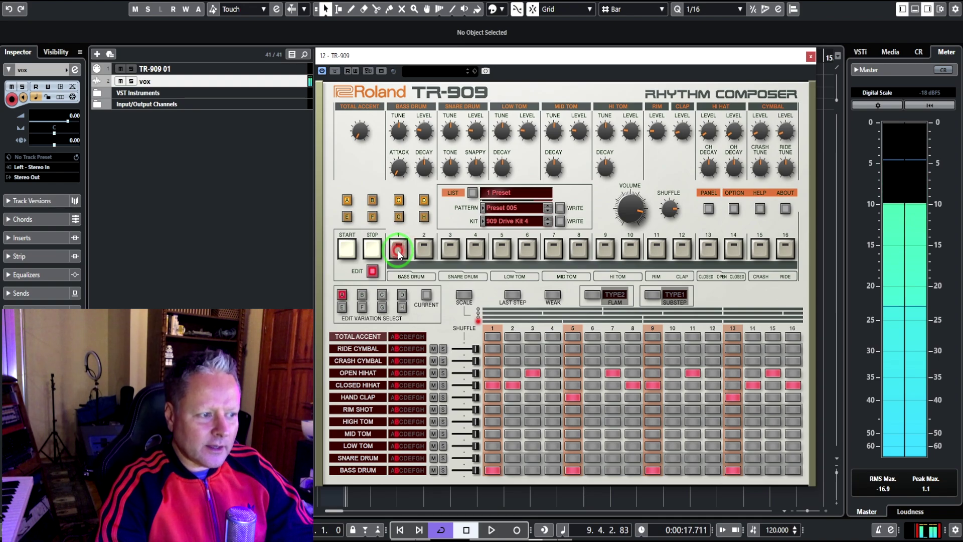
drag(390, 83, 388, 56)
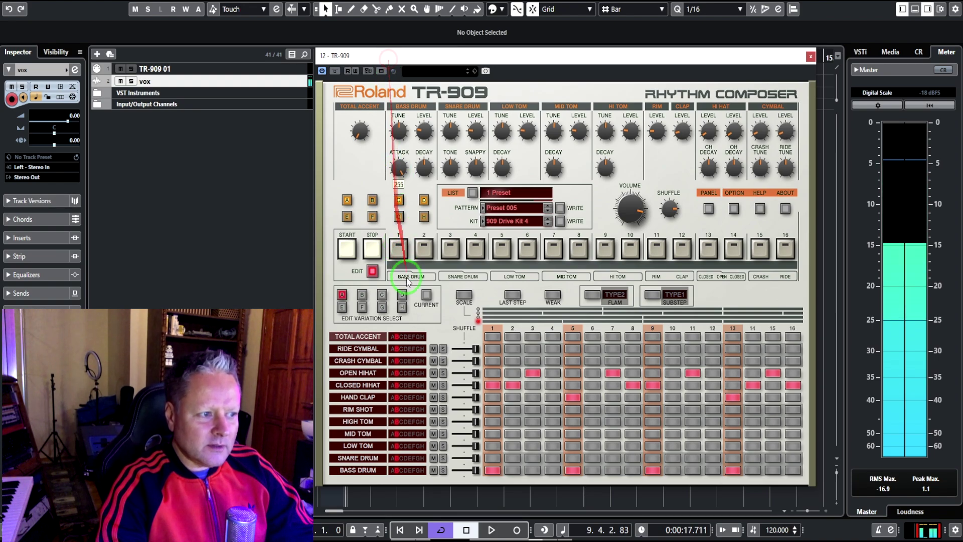
click(400, 186)
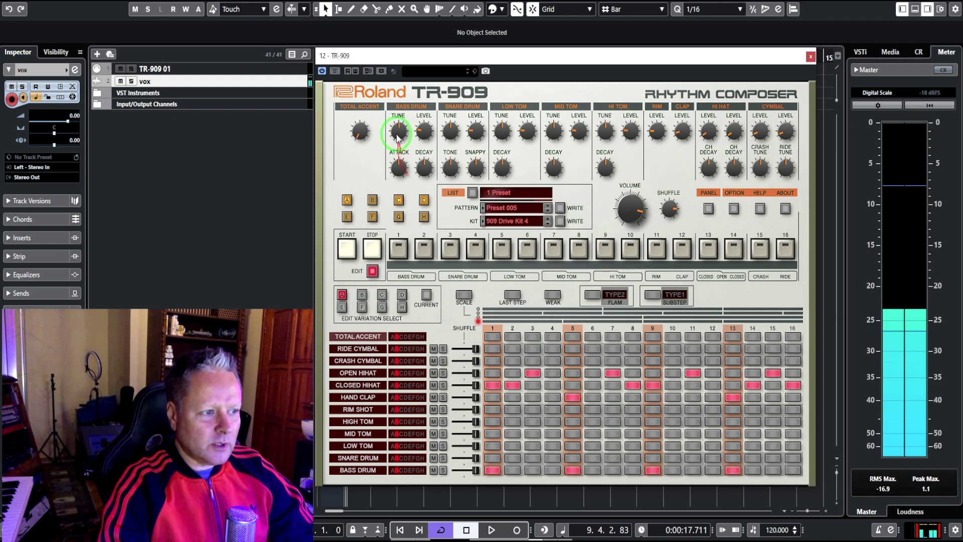
- Adjust the bass drum's tune and level while auditioning the drum
click(400, 250)
drag(399, 132, 398, 128)
click(397, 251)
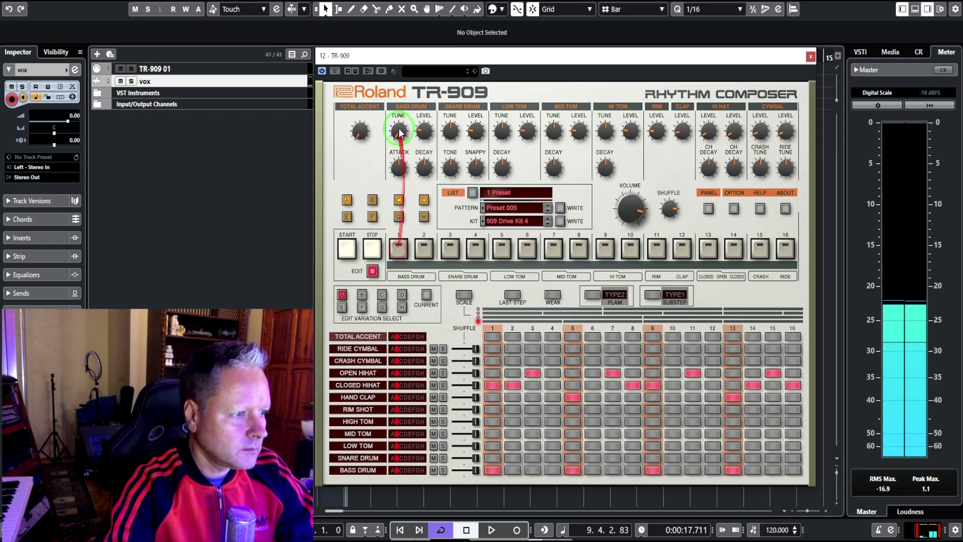
click(400, 250)
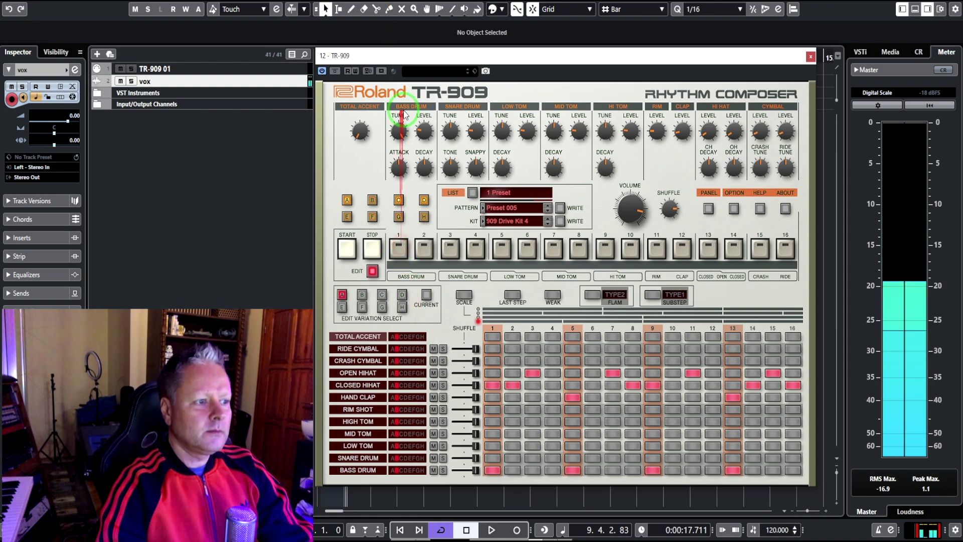
click(449, 111)
mouse_move(428, 128)
mouse_down()
mouse_move(402, 153)
mouse_move(424, 131)
mouse_up()
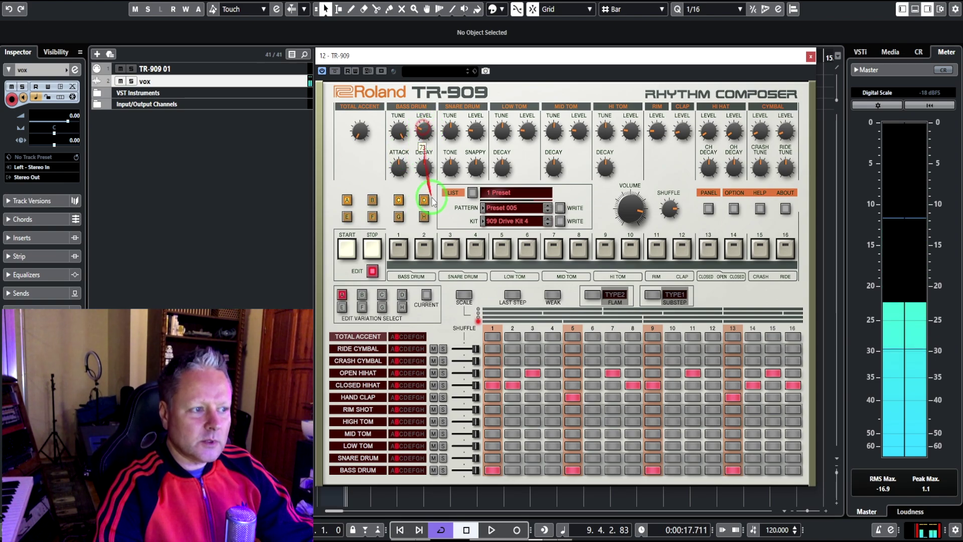
- Audition the snare drum at low and high tone settings and bring the tone to about 122
drag(456, 264, 452, 263)
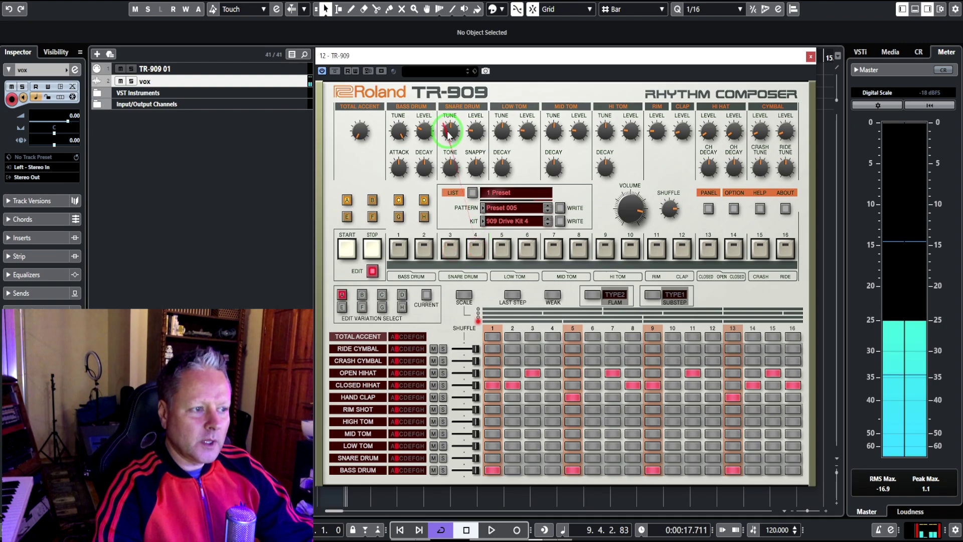
drag(450, 172, 452, 174)
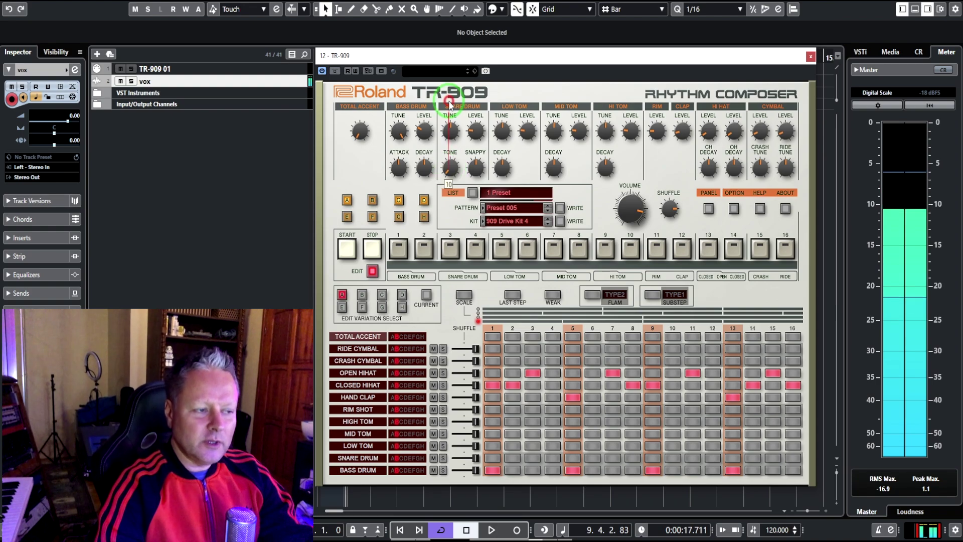
click(450, 251)
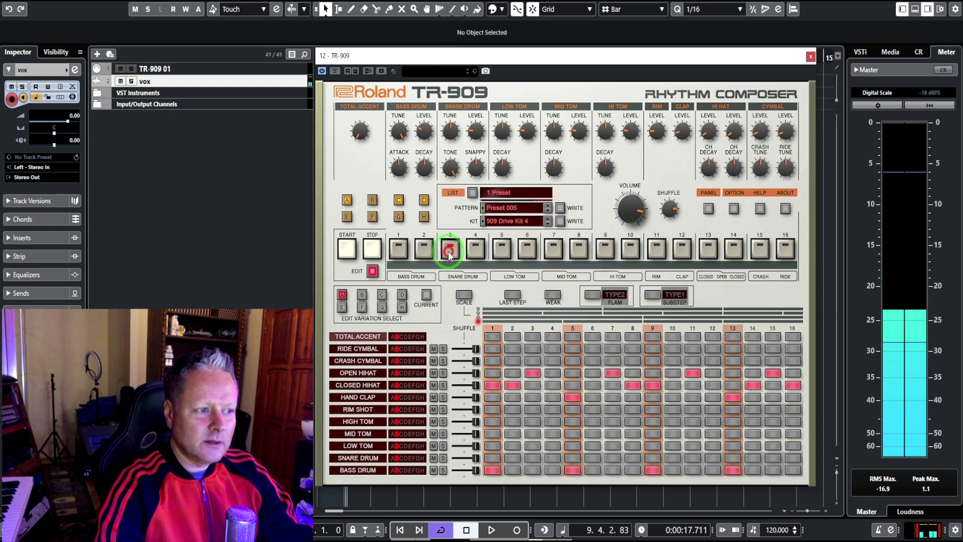
click(459, 168)
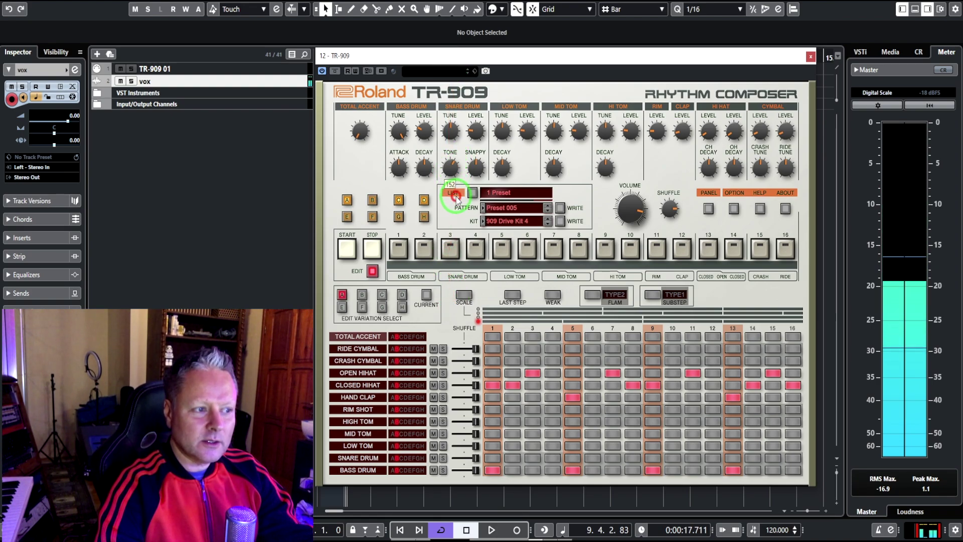
drag(451, 137, 452, 133)
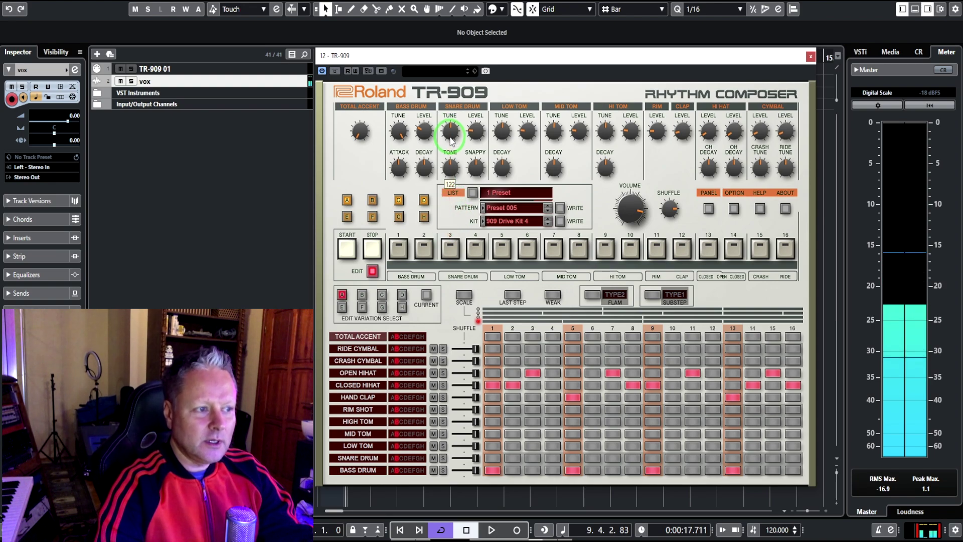
- Adjust the snare drum's tune across its range while auditioning the snare
click(456, 251)
click(451, 250)
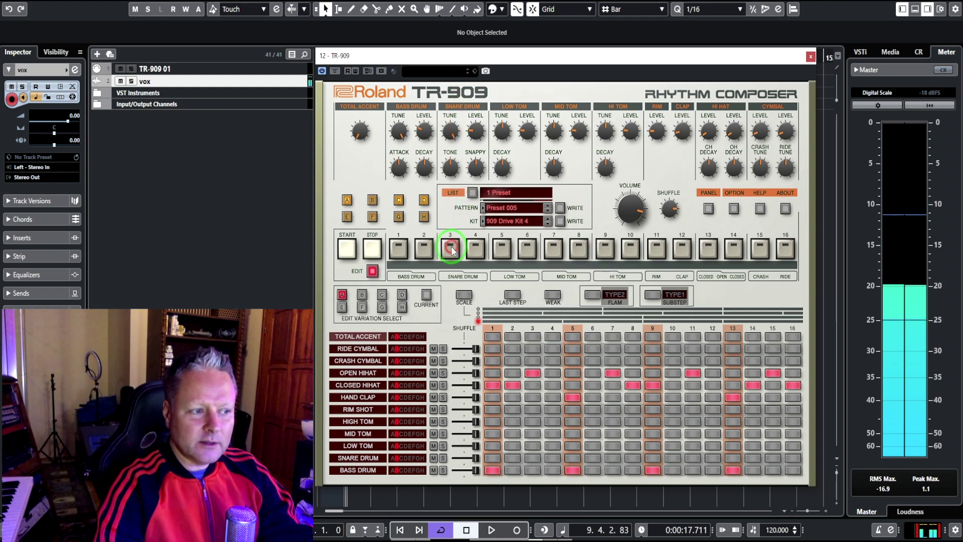
drag(450, 145, 448, 102)
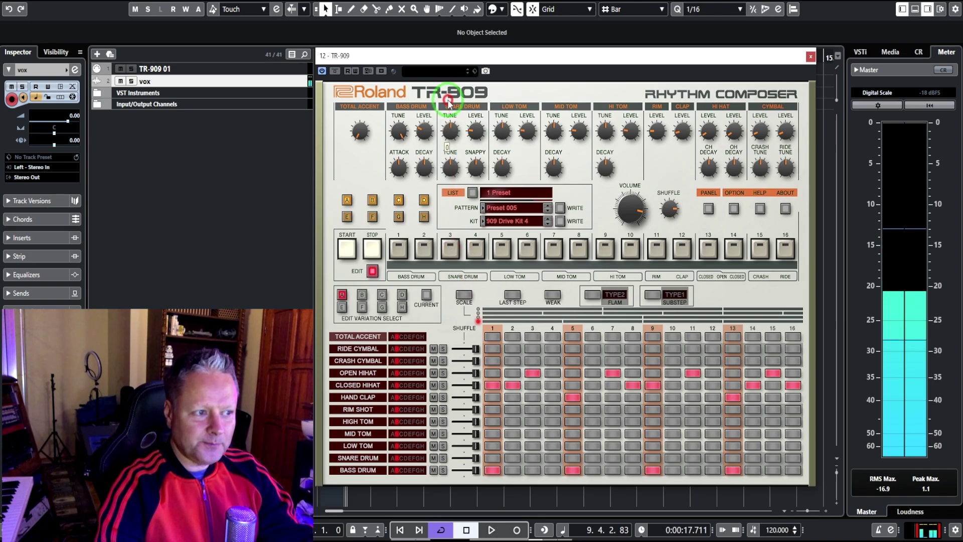
- Audition the snare drum with snappy raised to 255 and at lower settings, leaving it near the minimum
drag(476, 190, 454, 246)
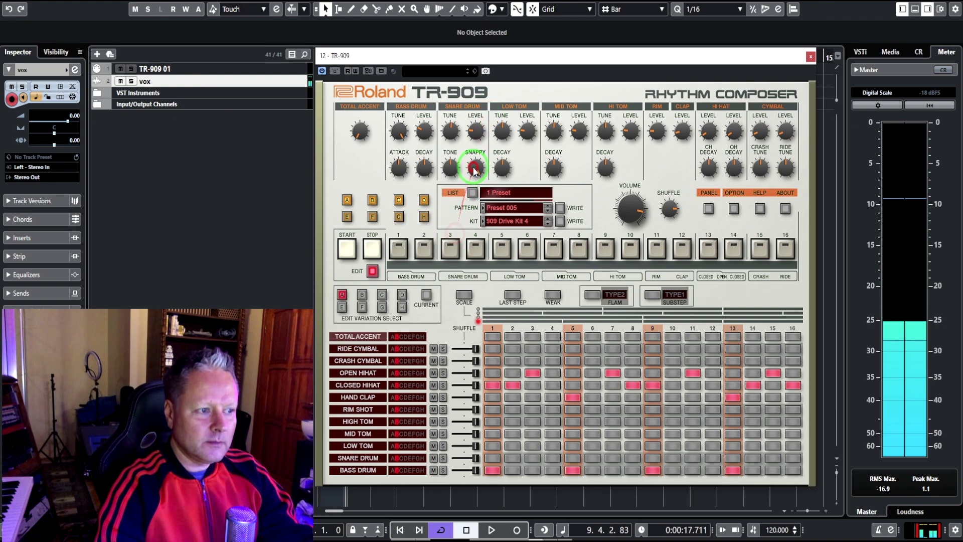
drag(473, 171, 474, 93)
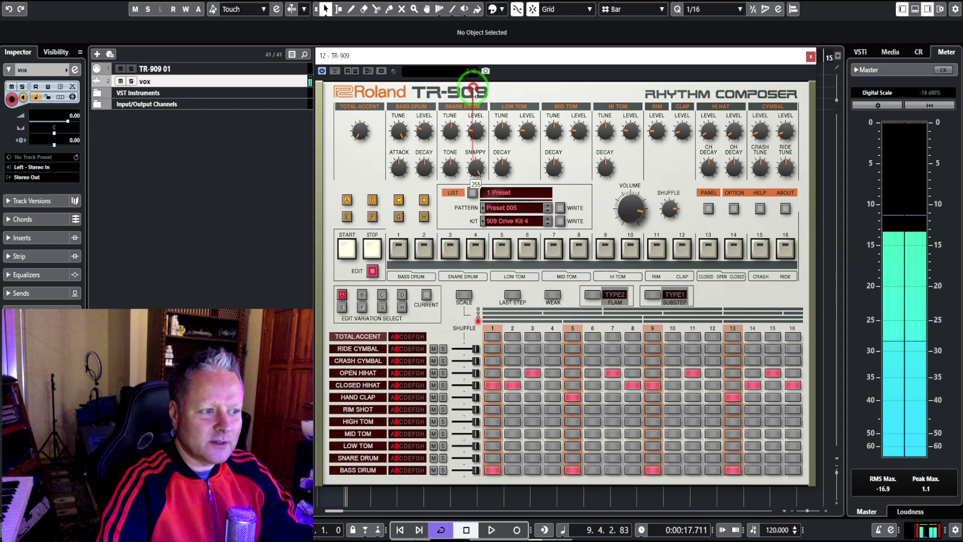
click(452, 245)
click(474, 170)
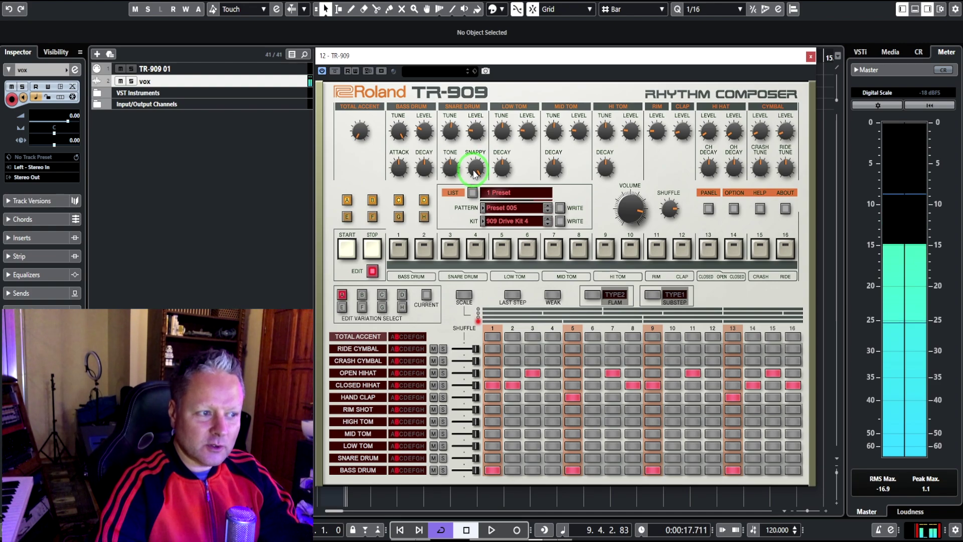
click(452, 247)
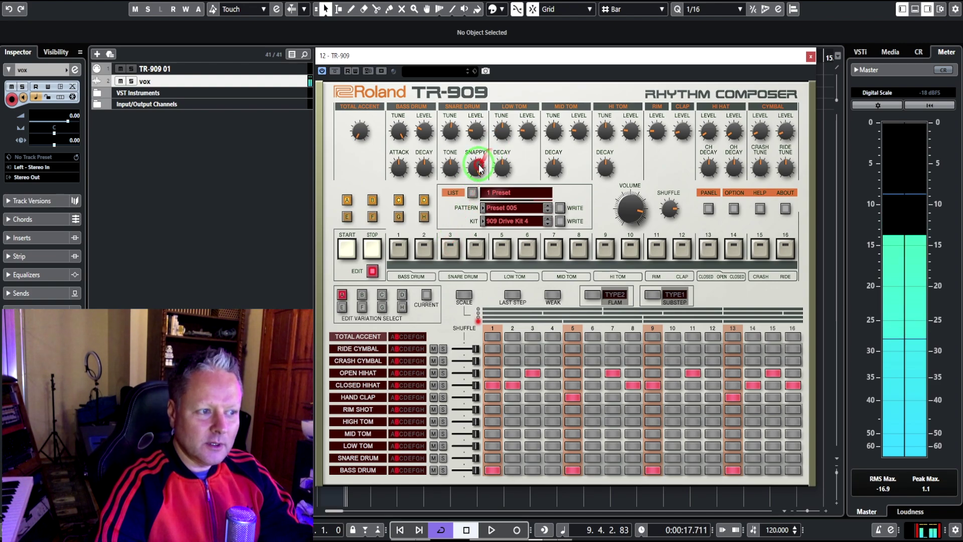
click(453, 246)
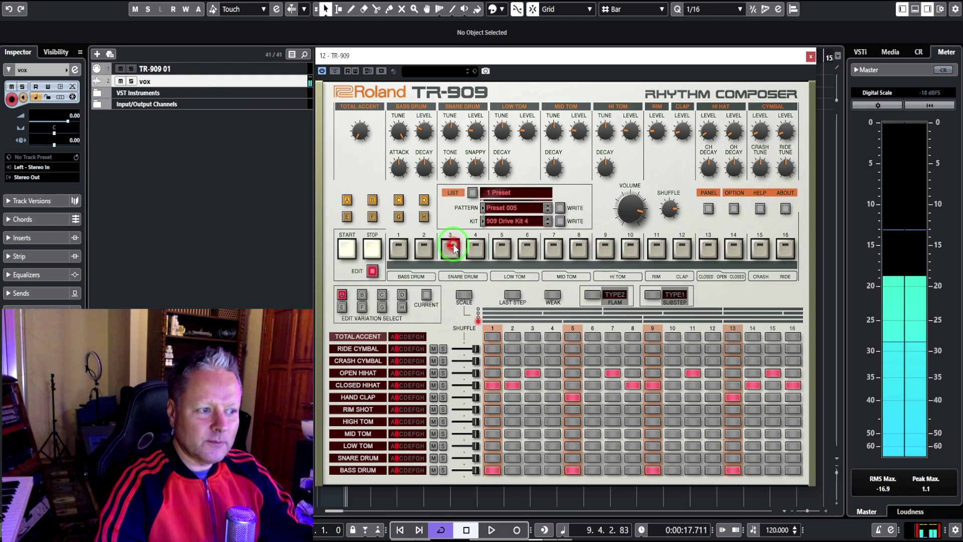
click(453, 248)
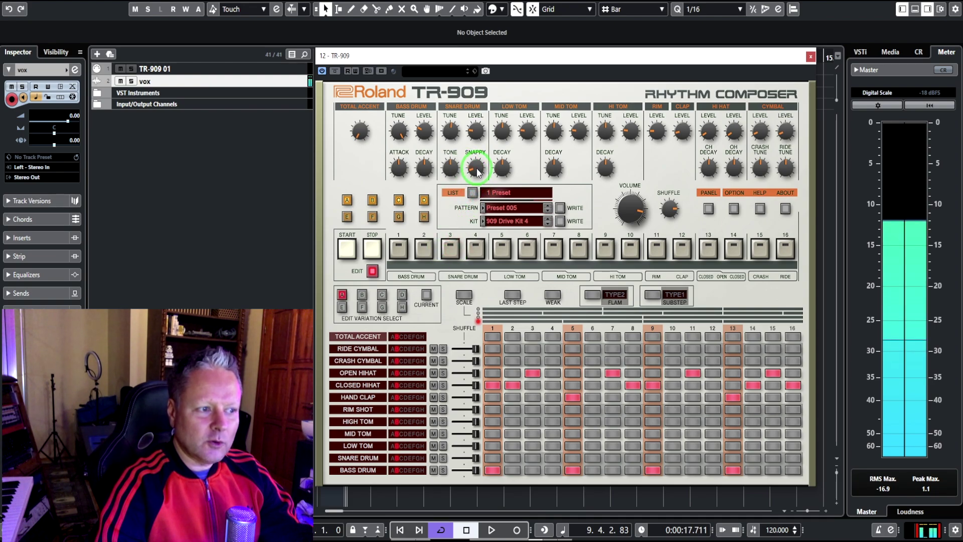
click(454, 249)
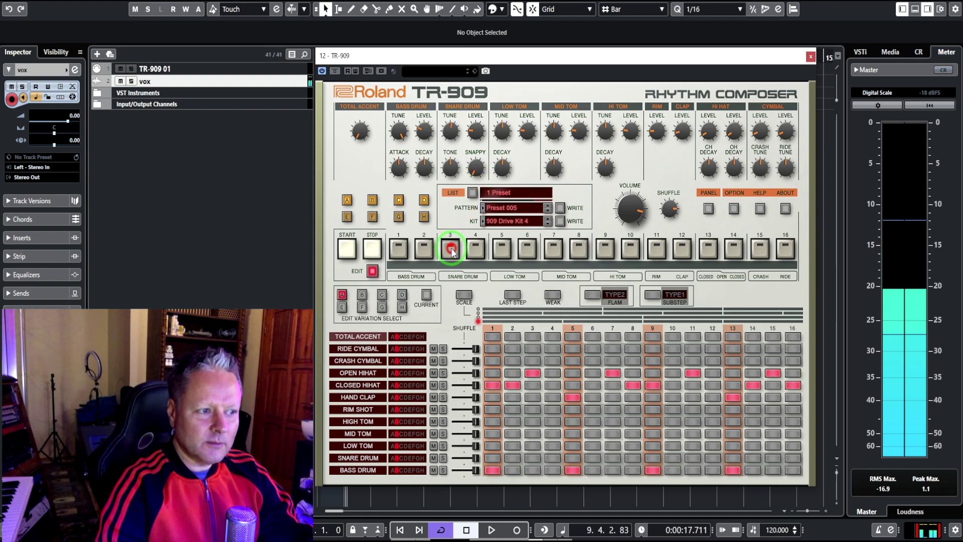
click(452, 250)
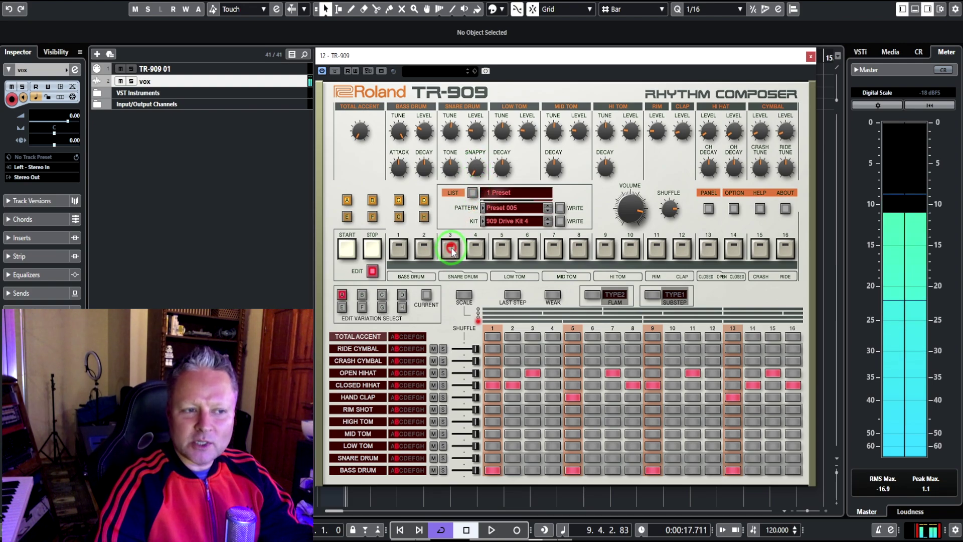
click(451, 250)
click(451, 249)
- Trigger the bass drum, audition the whole pattern with the adjusted drum sounds, and stop playback
click(421, 250)
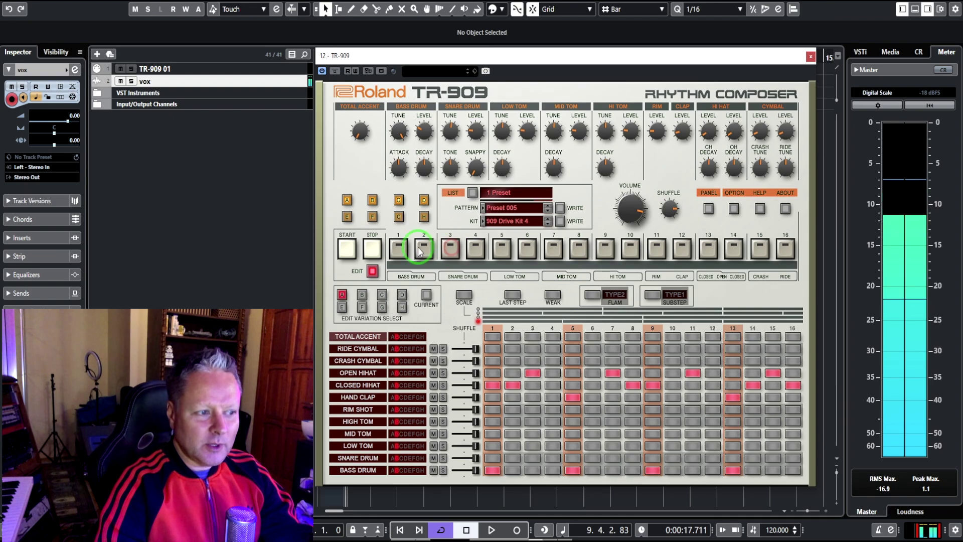
click(347, 249)
click(373, 250)
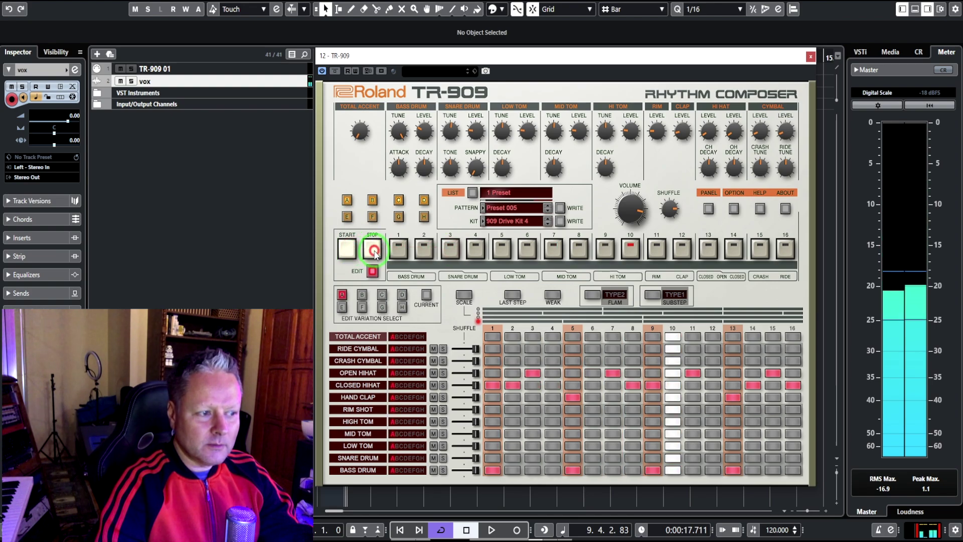
- Load pattern Preset 001 with the 909 Basic Kit, and play the beat briefly before stopping it
click(532, 221)
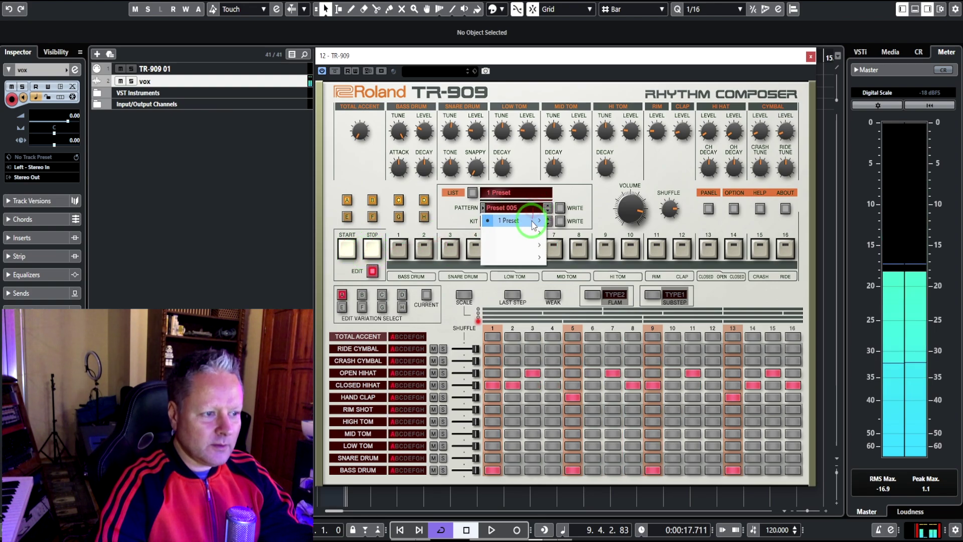
mouse_move(534, 223)
click(562, 179)
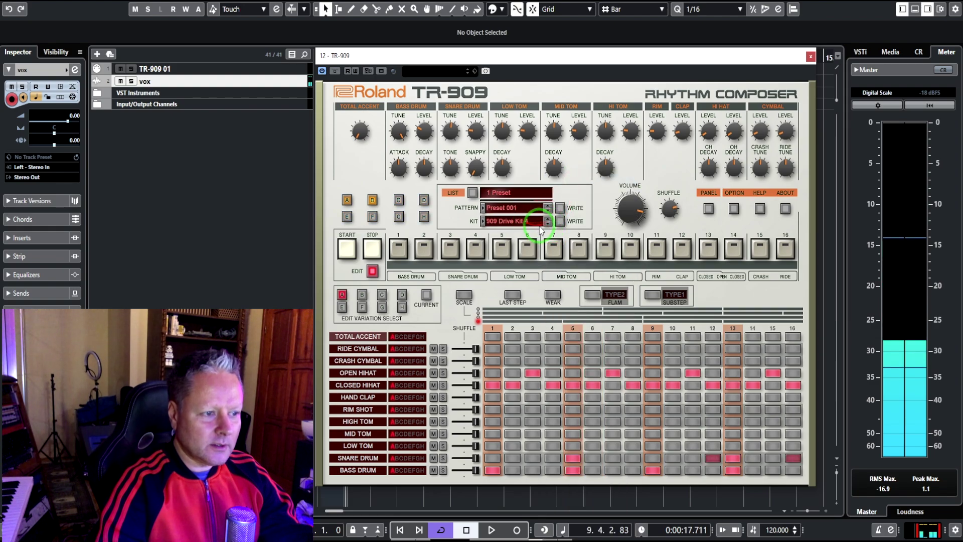
click(541, 231)
mouse_move(511, 229)
click(575, 178)
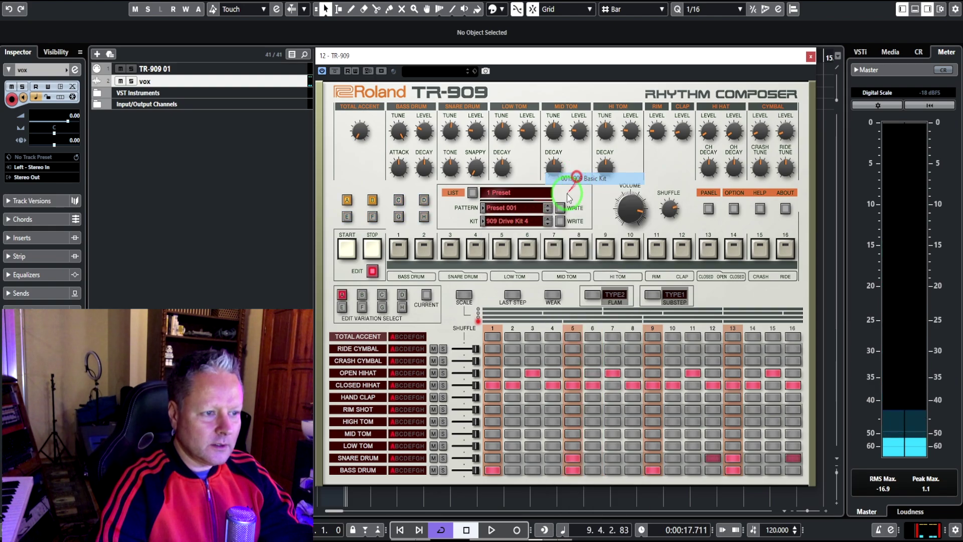
click(350, 249)
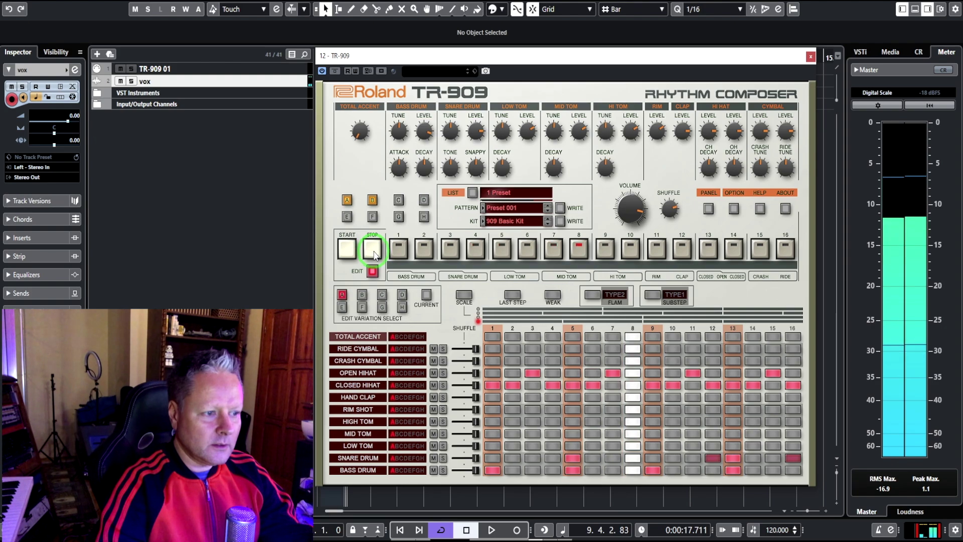
click(373, 249)
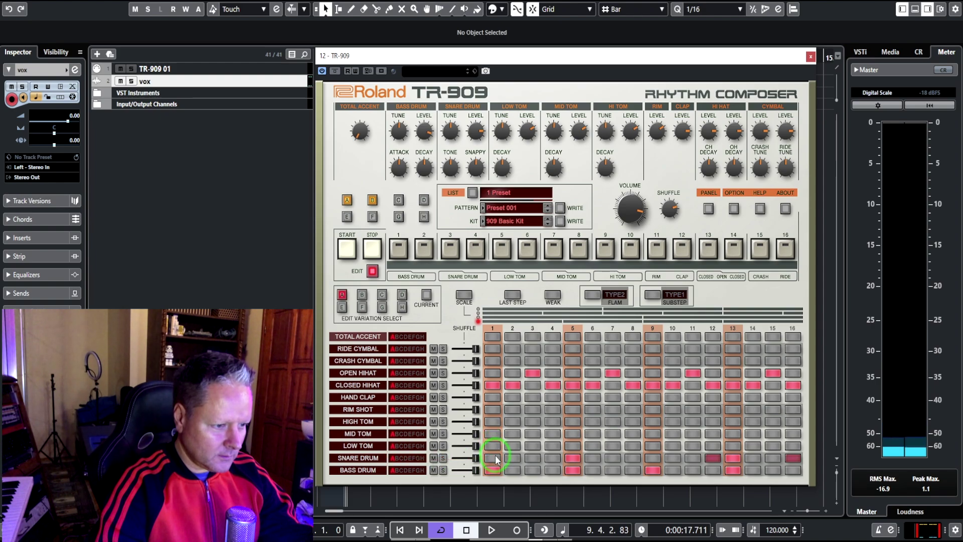
- Audition the snare drum on its own and within the pattern, and adjust its snappy setting
click(450, 249)
click(475, 248)
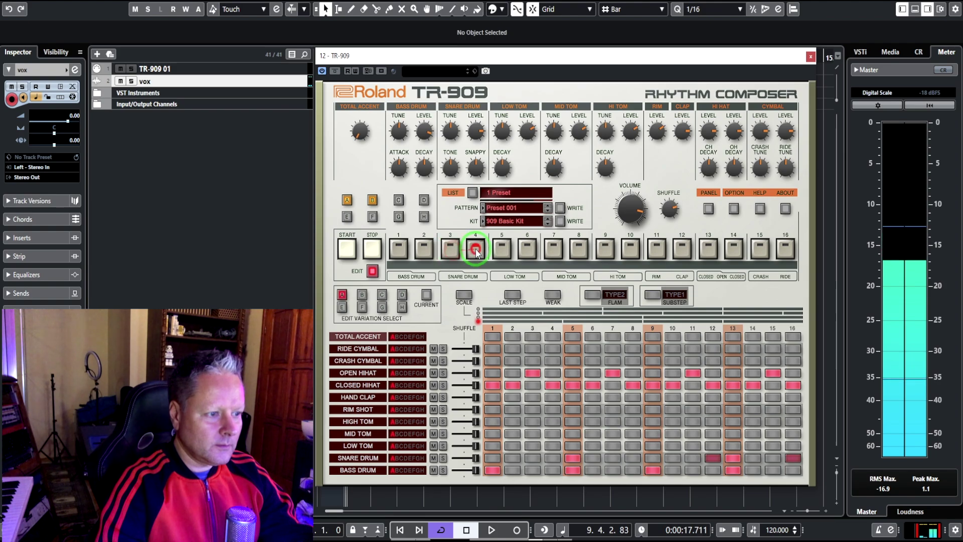
click(453, 251)
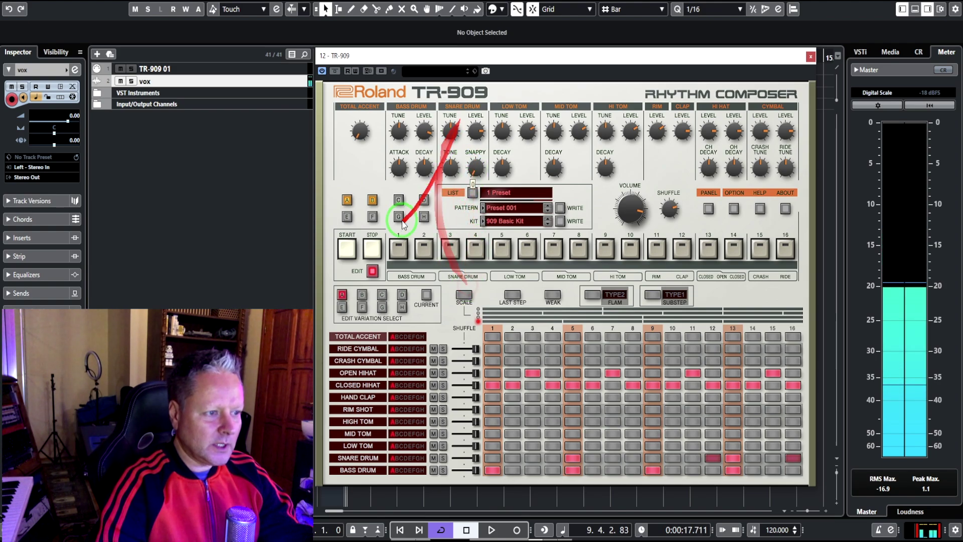
click(346, 248)
click(372, 249)
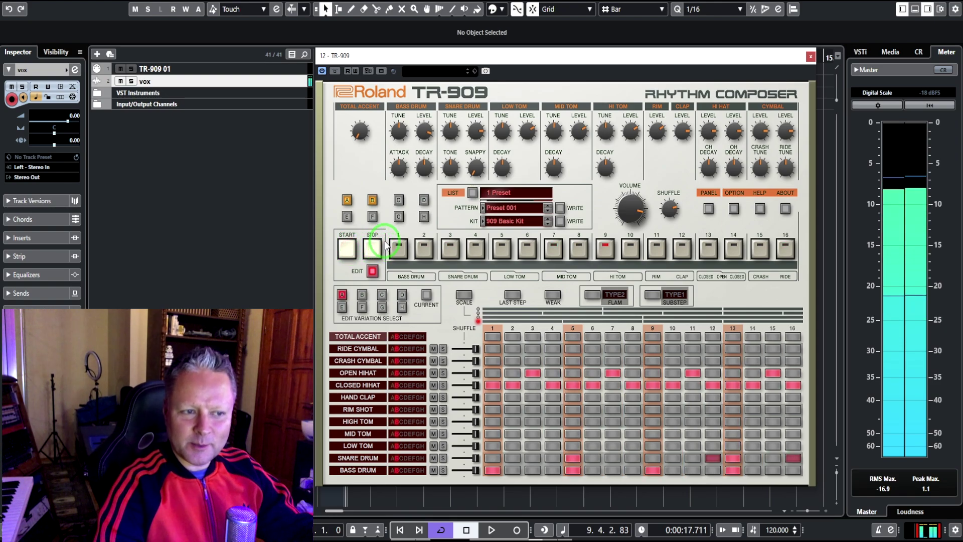
click(475, 163)
drag(475, 163, 461, 197)
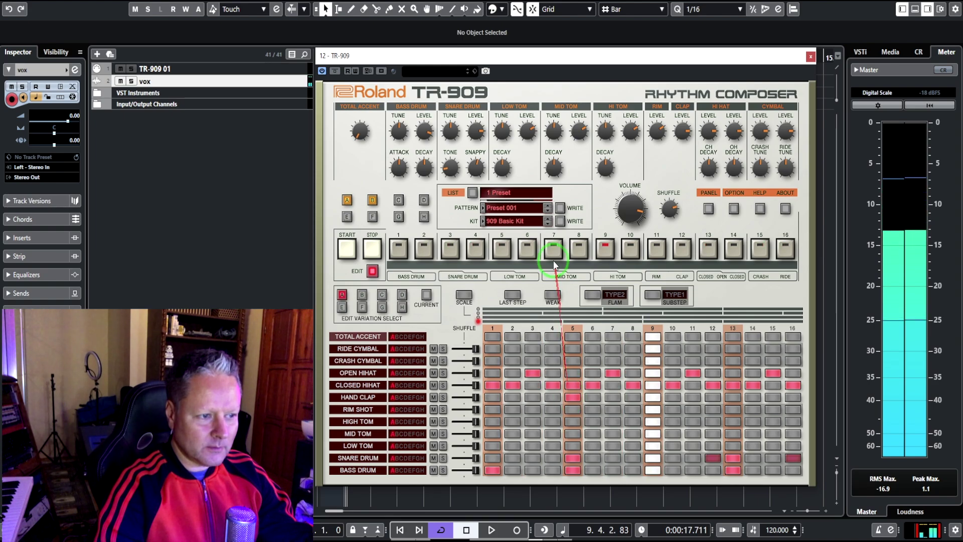
- Put hand claps on steps 5 and 13 in both variations A and B, and return to editing variation A
click(705, 424)
click(713, 400)
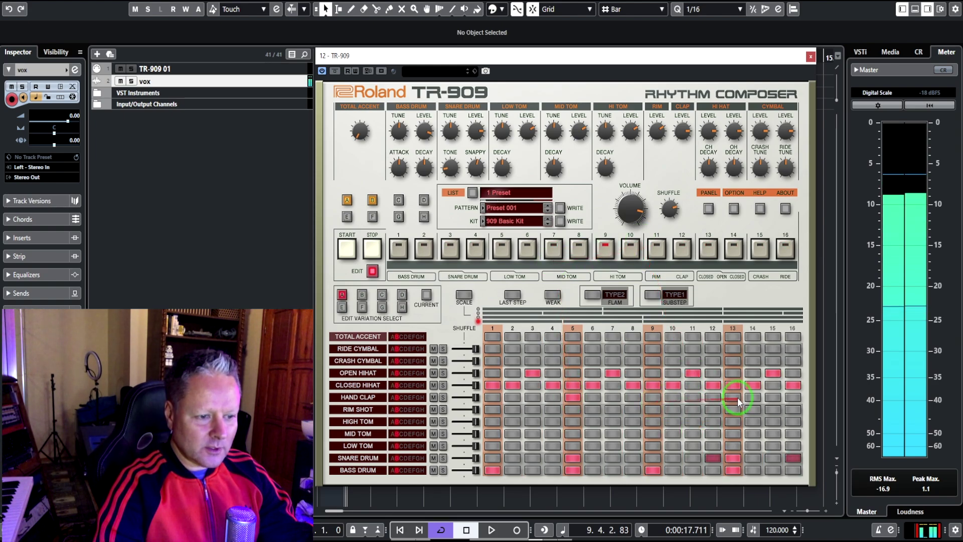
click(361, 295)
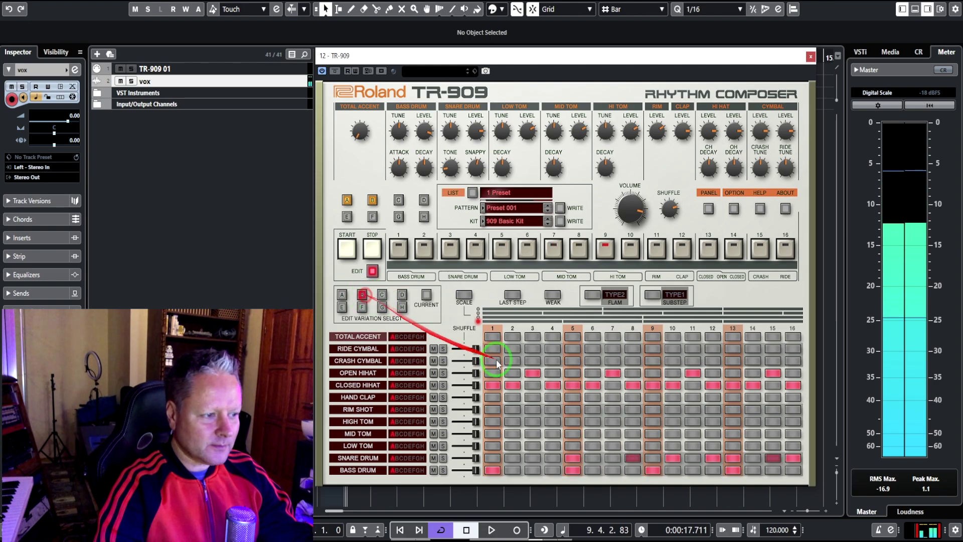
click(573, 397)
click(733, 398)
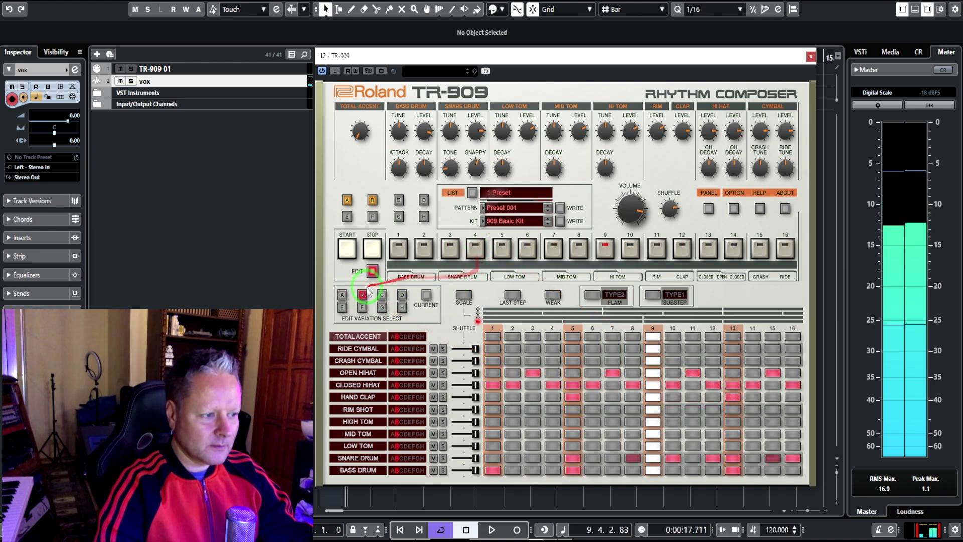
click(341, 295)
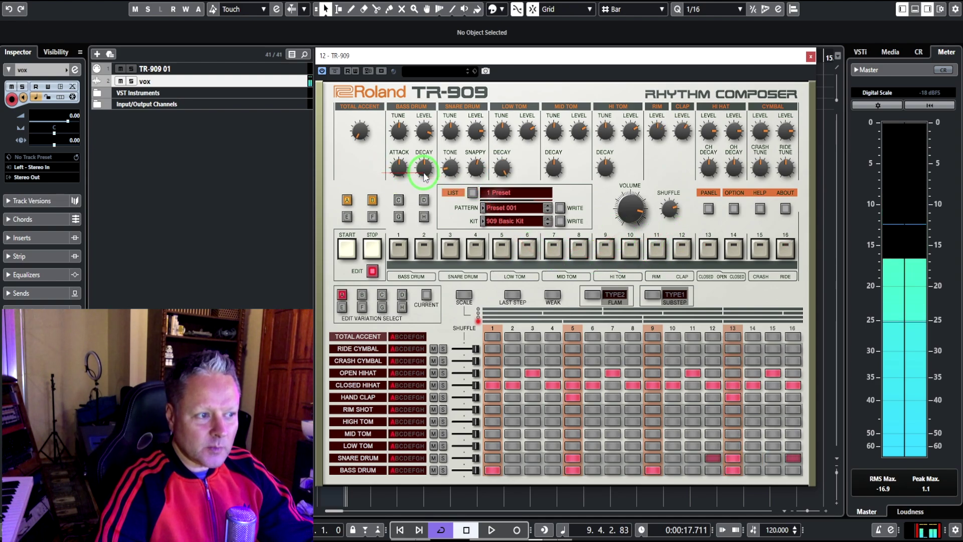
- Audition the low tom while sweeping its decay up to about 252 and back down to a middle setting
drag(454, 168, 463, 175)
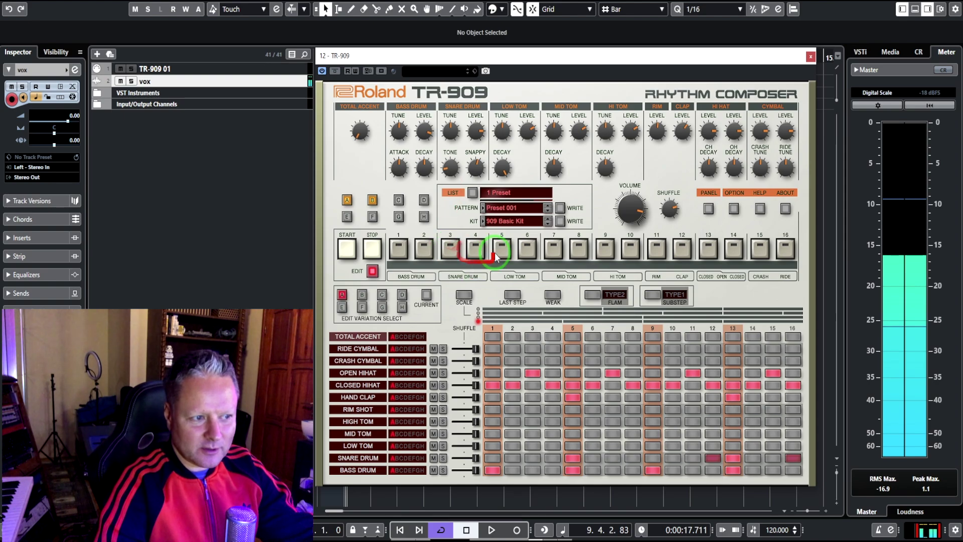
drag(497, 169, 504, 190)
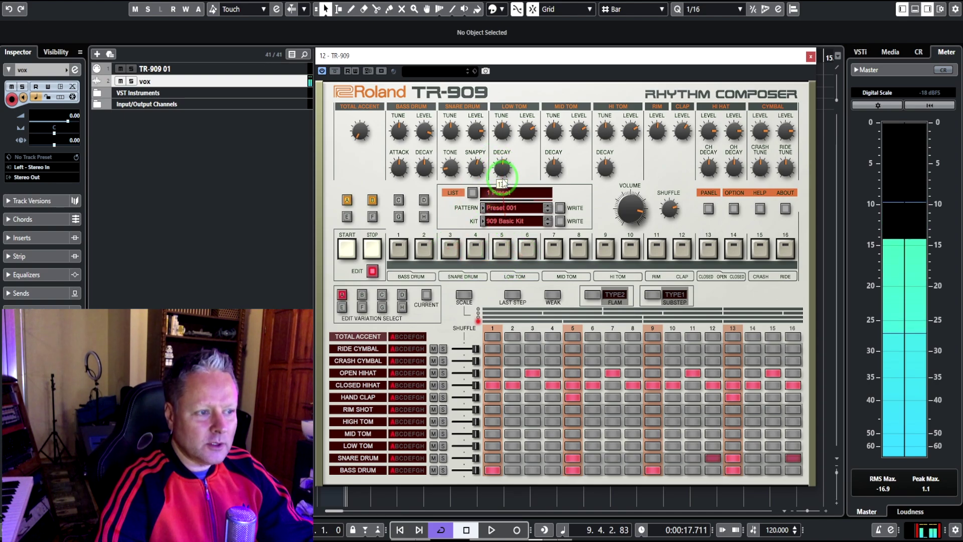
drag(502, 169, 486, 107)
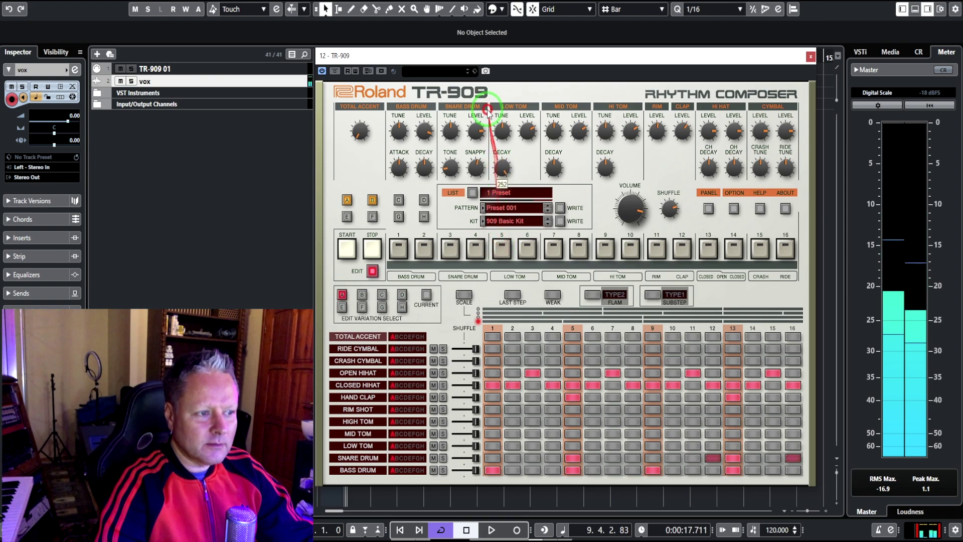
click(500, 247)
click(500, 247)
drag(502, 169, 504, 271)
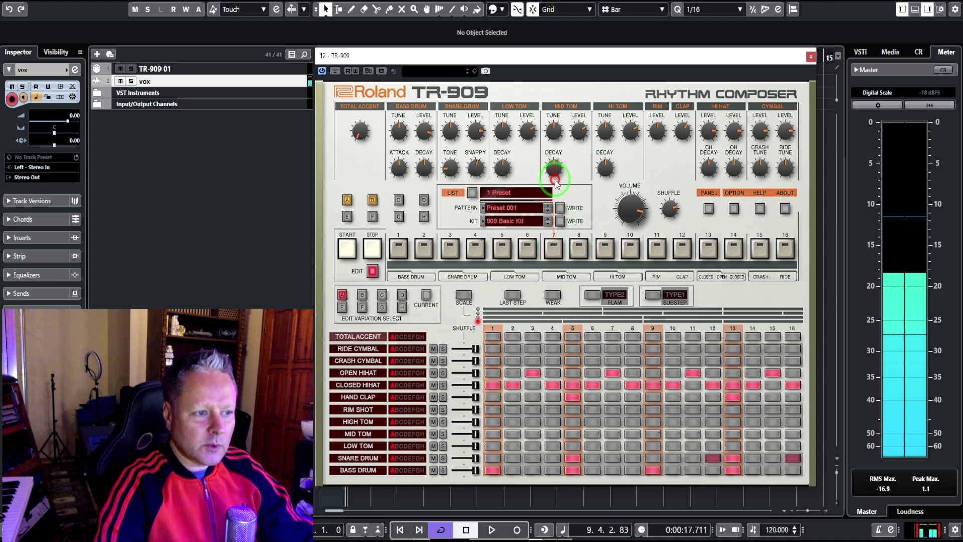
- Adjust the mid tom's tune and decay while auditioning the mid tom
drag(556, 182, 558, 208)
click(556, 250)
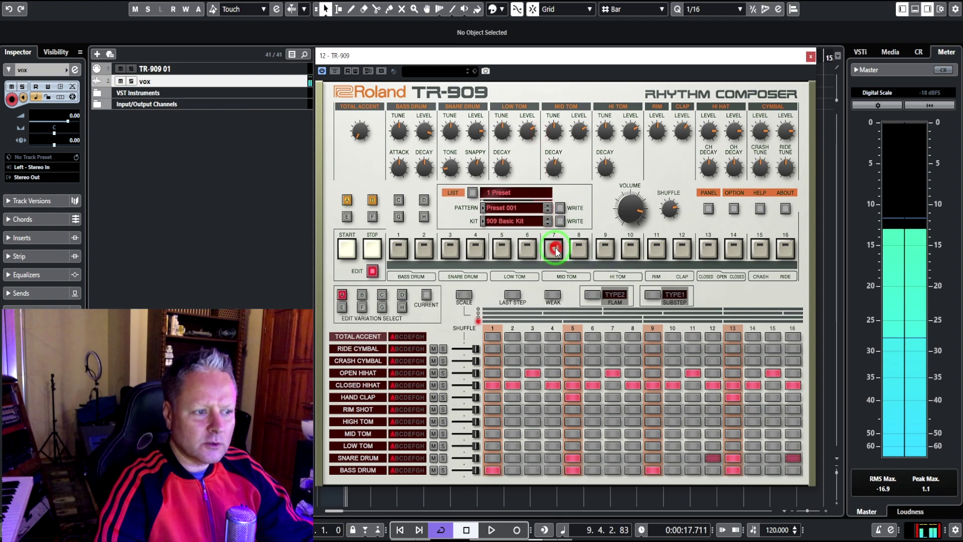
mouse_move(552, 247)
mouse_down()
mouse_move(565, 134)
mouse_move(536, 31)
mouse_move(560, 274)
mouse_move(554, 251)
mouse_up()
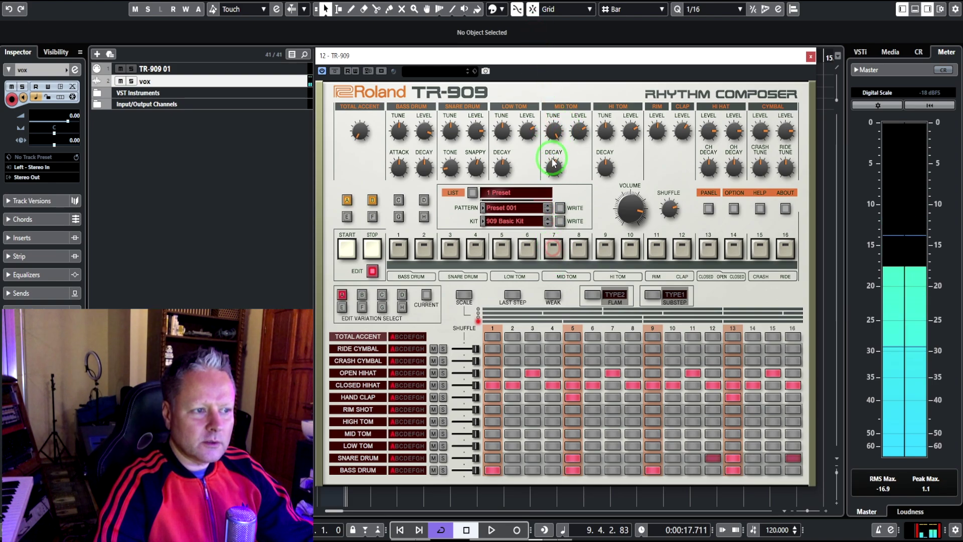
mouse_move(553, 161)
mouse_down()
mouse_move(555, 146)
mouse_move(555, 161)
mouse_up()
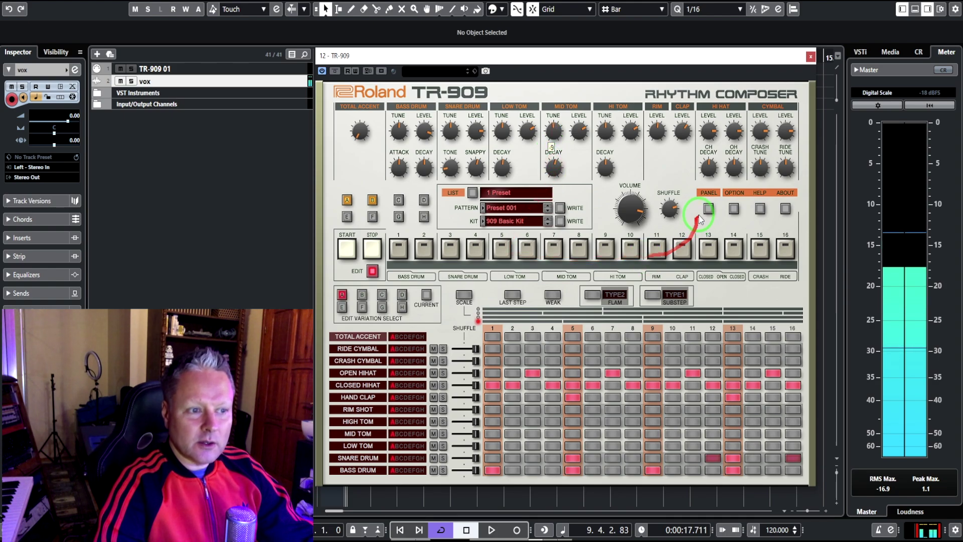
- Play the pattern and sweep the closed and open hi-hat decays through low and high settings
drag(700, 219, 348, 256)
click(347, 249)
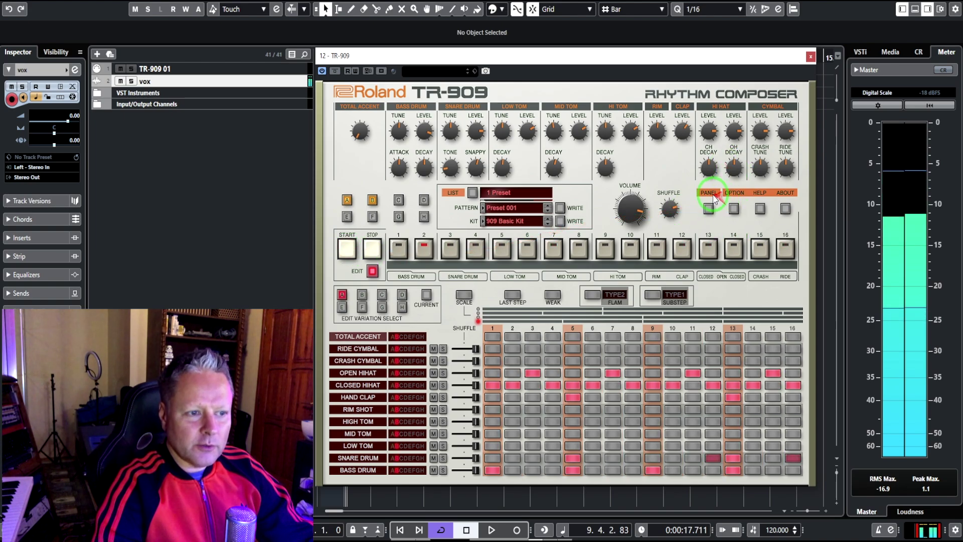
drag(709, 166, 718, 244)
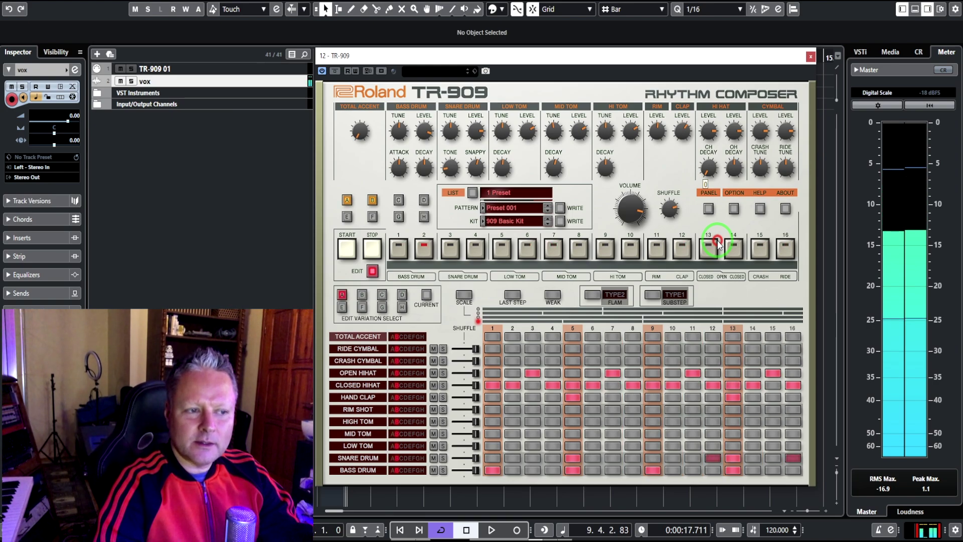
drag(718, 244, 734, 173)
drag(717, 63, 723, 171)
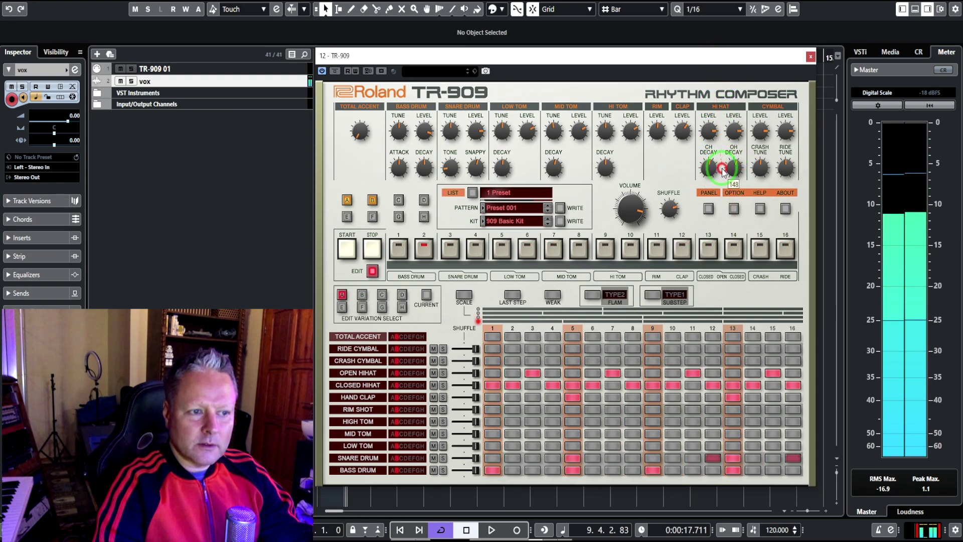
drag(746, 285, 721, 180)
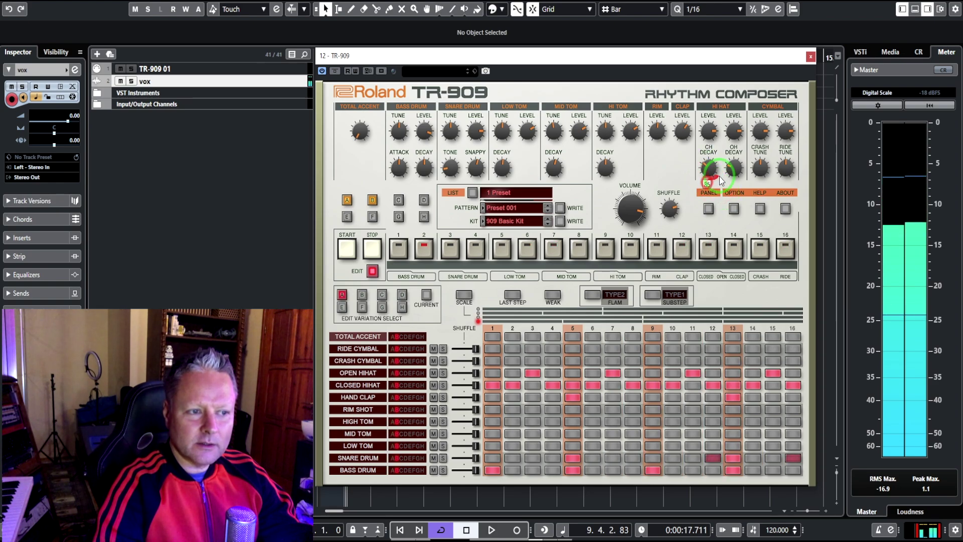
drag(730, 138, 729, 165)
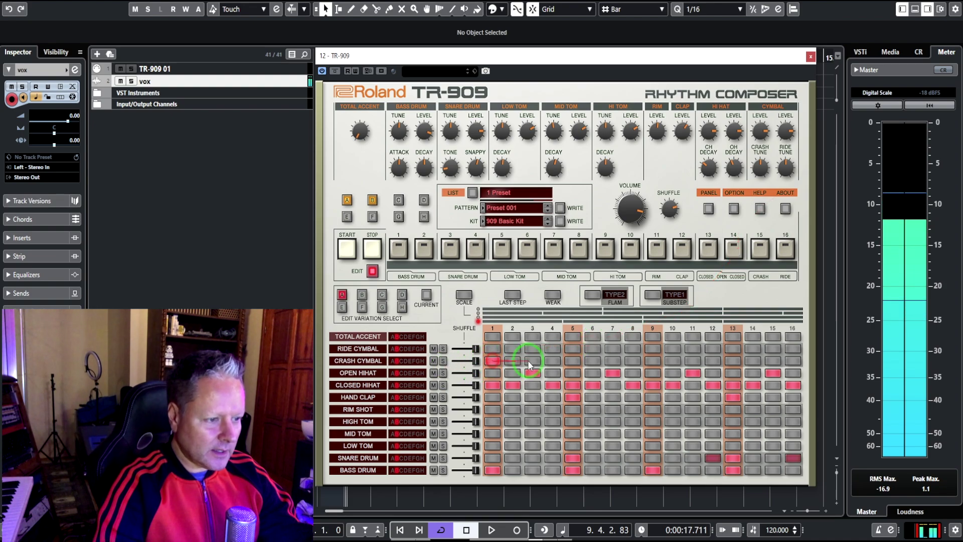
- Sweep the crash cymbal's tune up and back to around the middle while auditioning the crash
click(761, 182)
drag(766, 255, 763, 60)
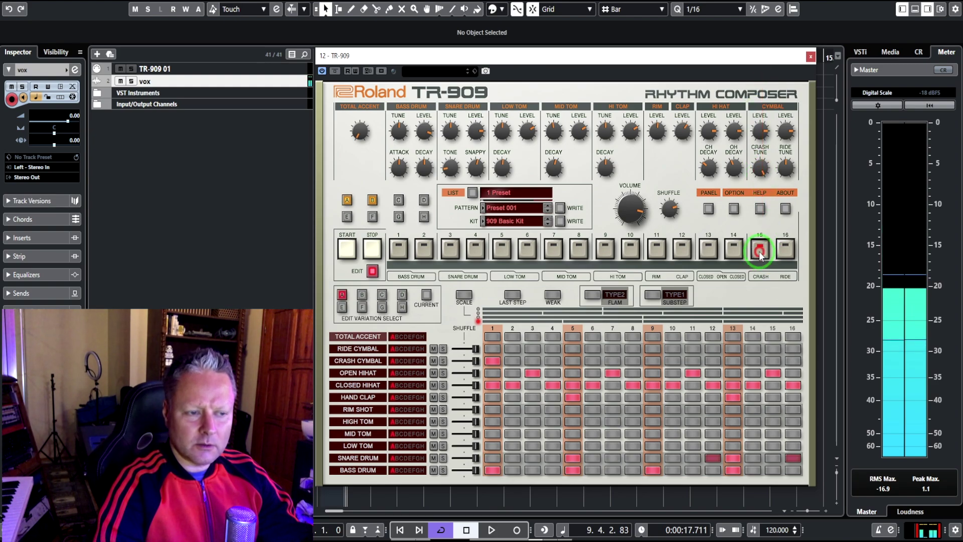
mouse_move(761, 168)
mouse_down()
mouse_move(763, 196)
mouse_move(778, 161)
mouse_up()
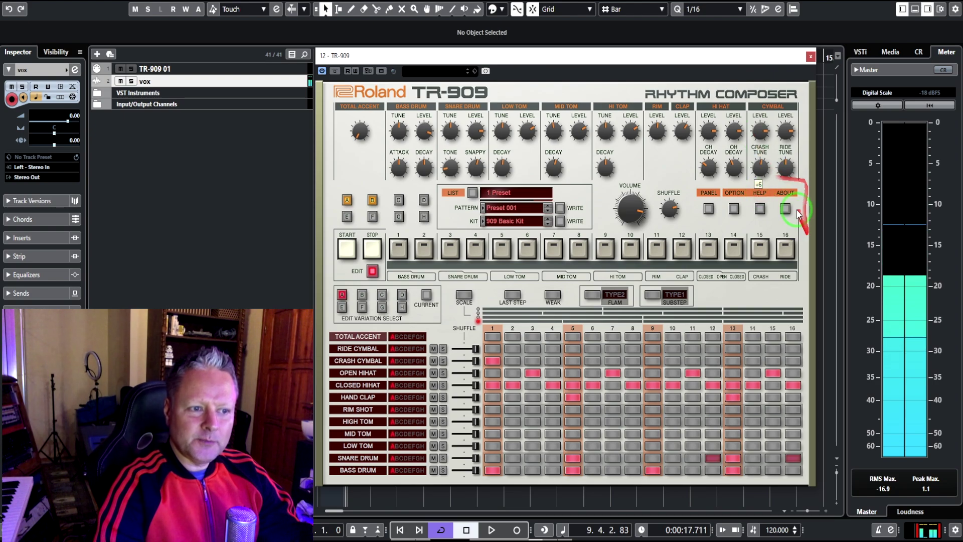
- Audition the ride cymbal with its tune at -128 and raised high, leaving the tune at +5
click(785, 251)
click(785, 252)
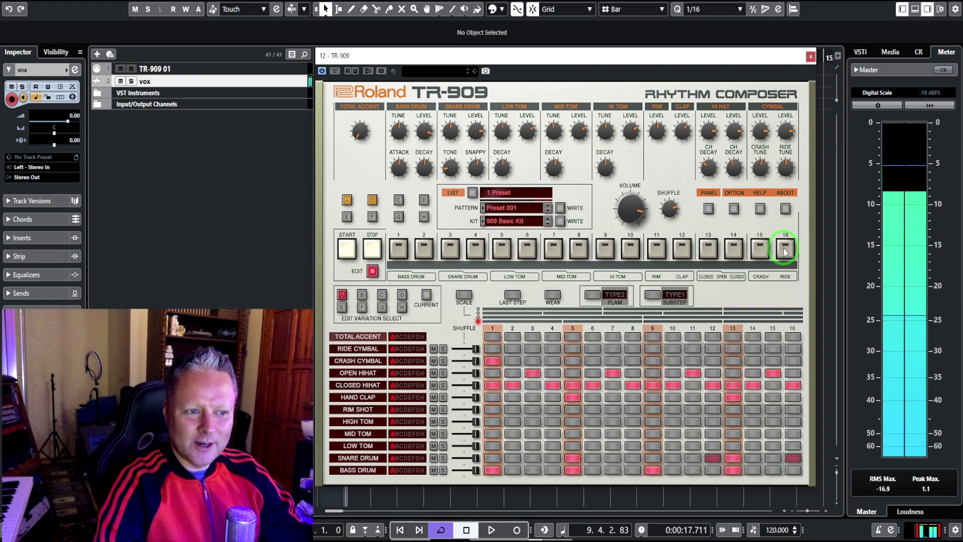
drag(785, 173, 785, 236)
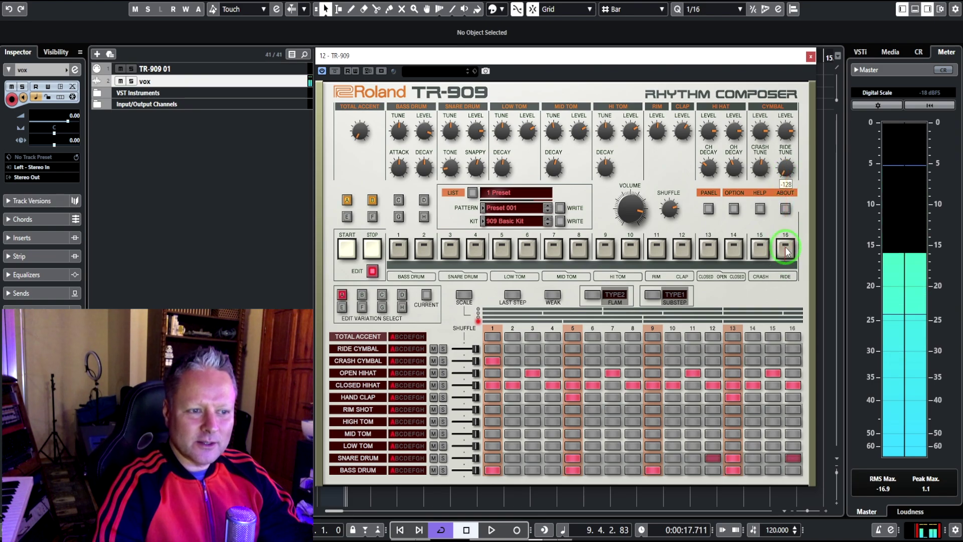
click(786, 251)
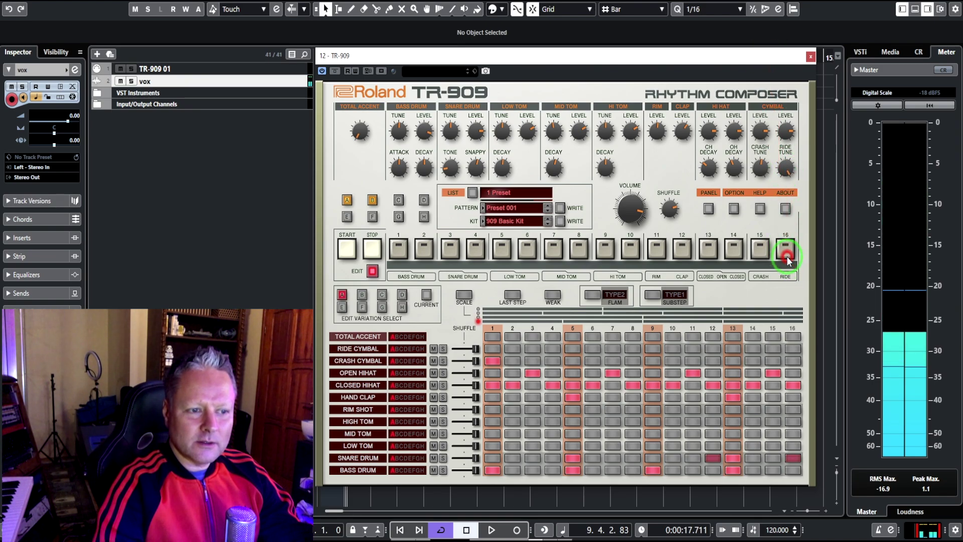
drag(786, 169, 790, 201)
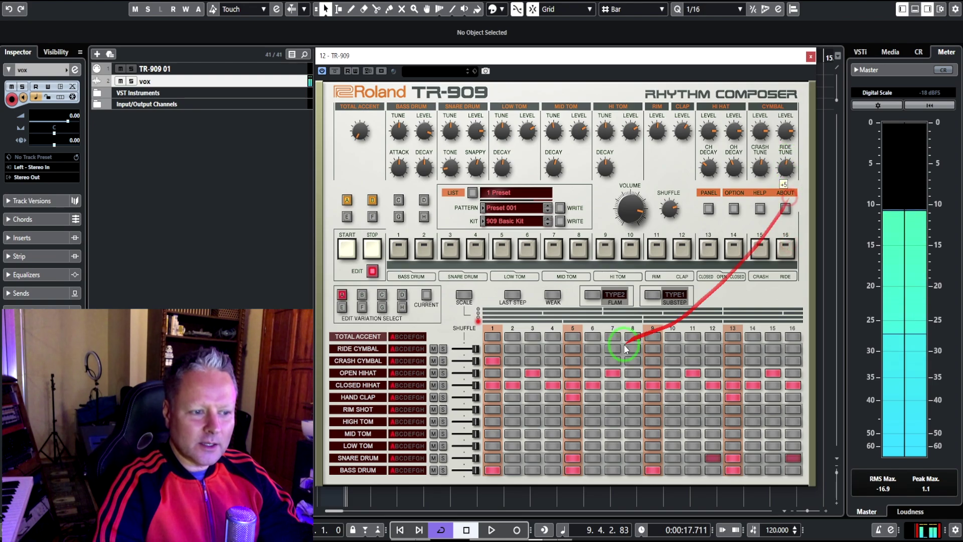
- Add ride cymbal hits on steps 1, 5, 9 and 13 of variation A, and play the pattern before stopping it
click(492, 349)
click(573, 349)
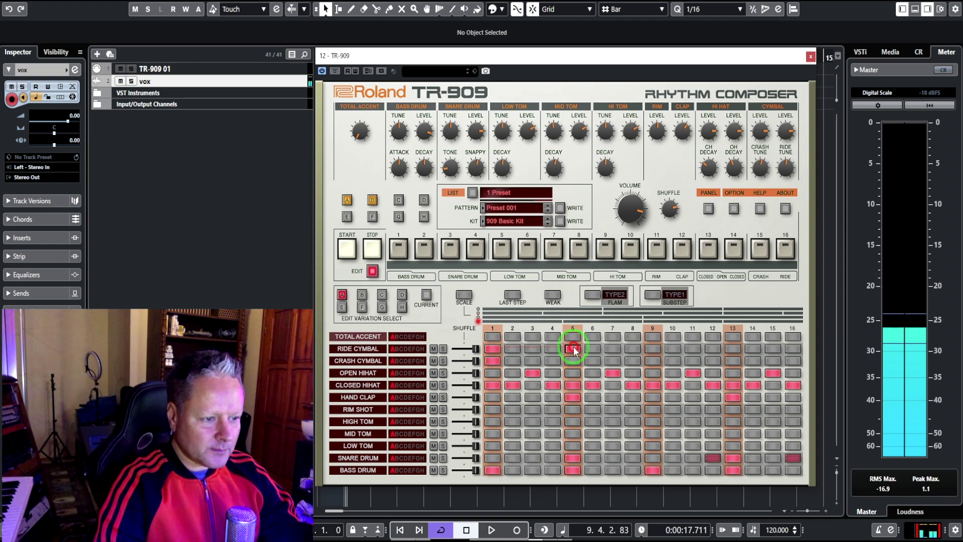
click(652, 348)
click(732, 348)
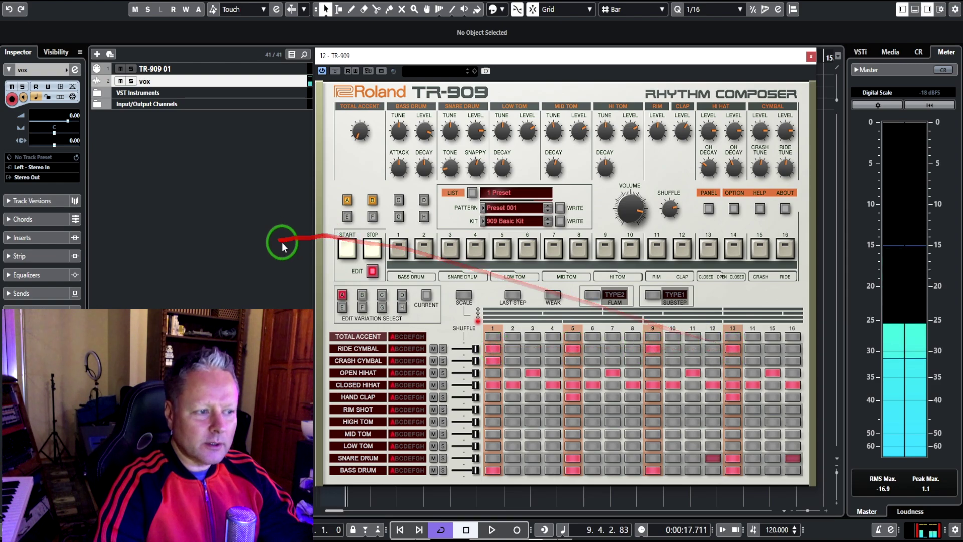
click(347, 249)
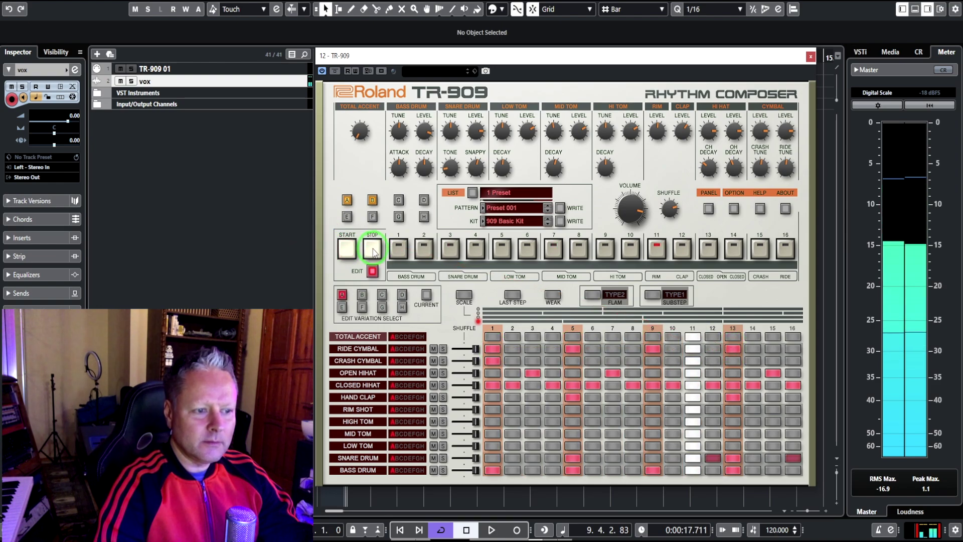
click(372, 249)
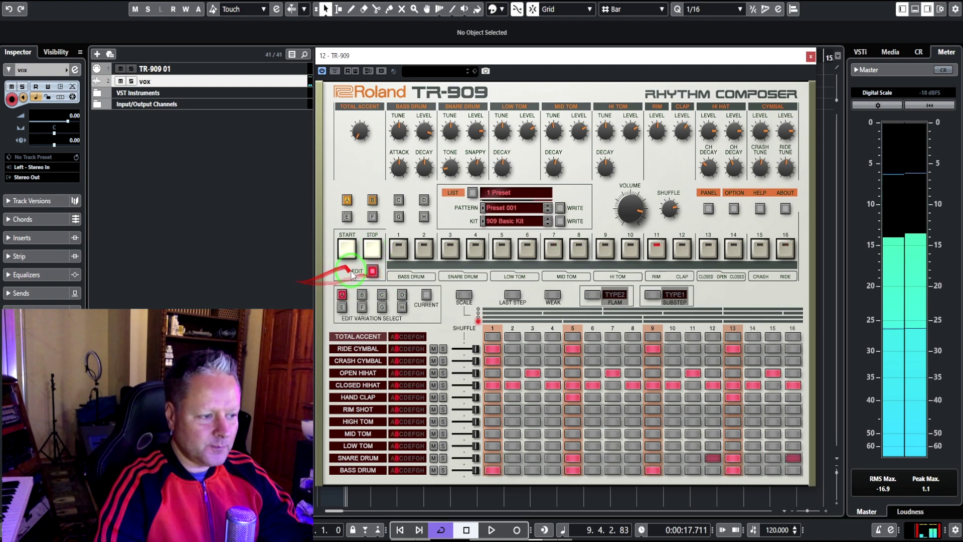
- Add ride cymbal hits on steps 1, 5, 9 and 13 of variation B, and adjust the crash tune after returning to variation A
drag(362, 295, 464, 334)
click(492, 348)
click(573, 349)
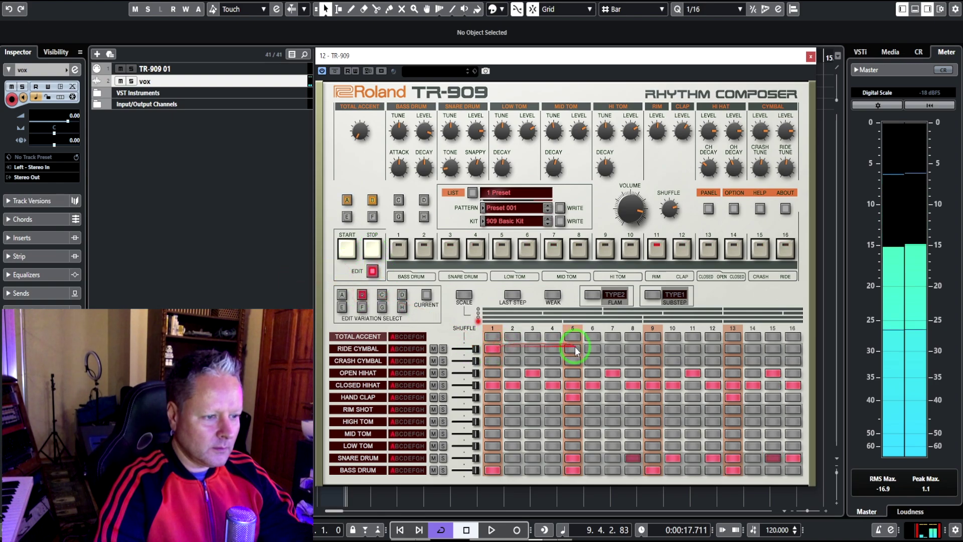
click(653, 348)
click(733, 349)
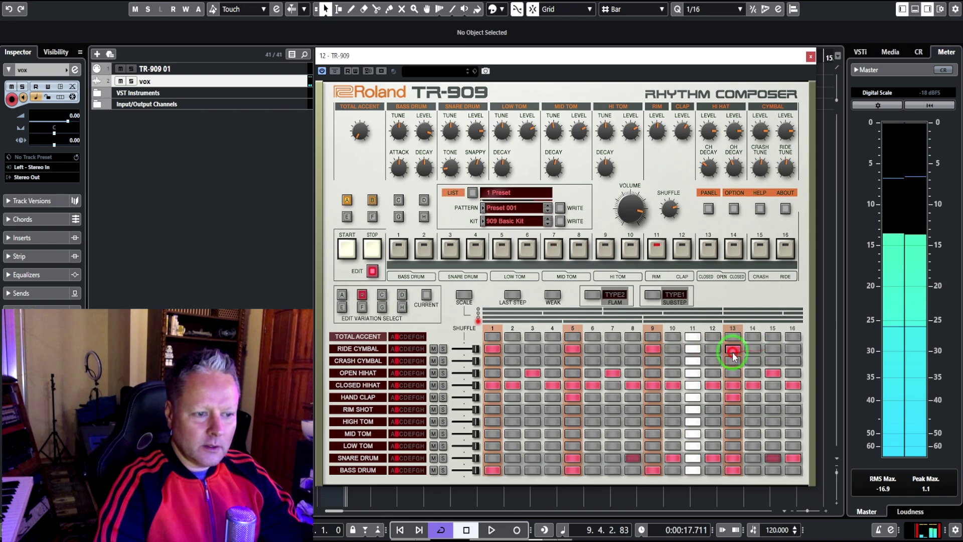
click(342, 294)
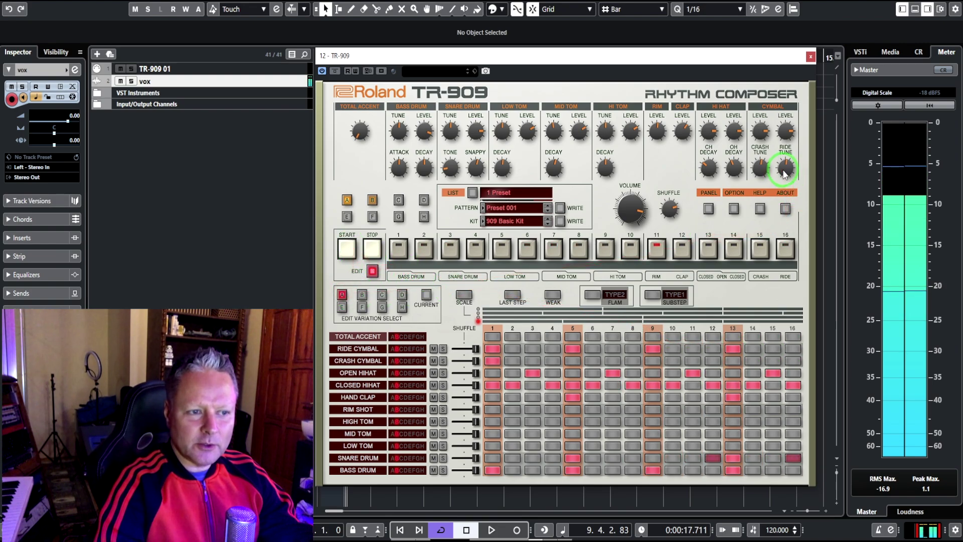
drag(771, 118, 770, 175)
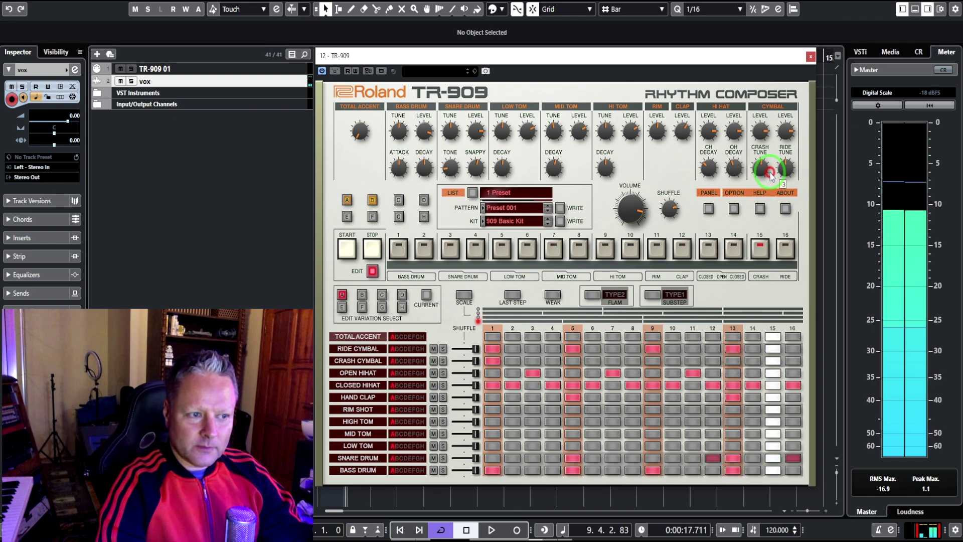
- Audition the preset kits from 909 High Tuned through 909 Drive Kit 4 with the pattern, and reload 909 Basic Kit
click(548, 223)
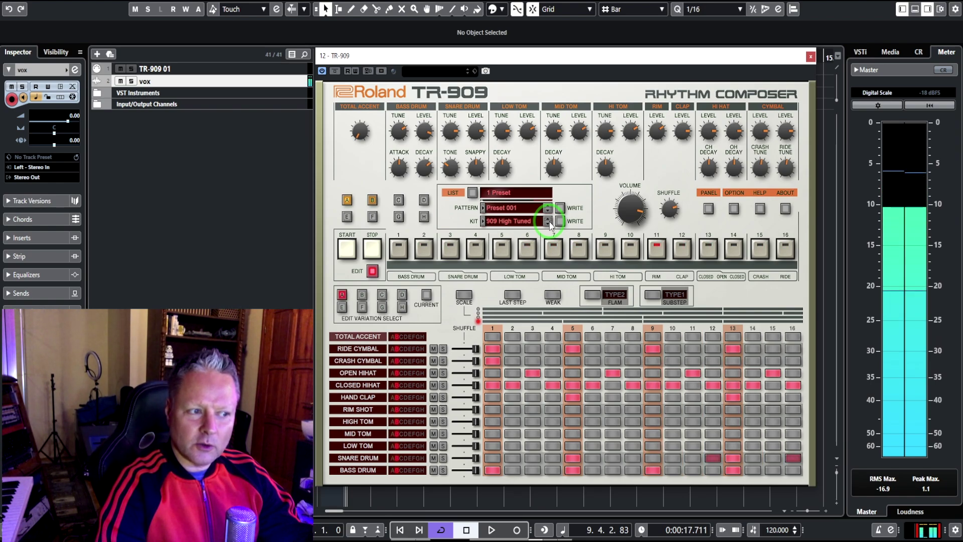
click(548, 223)
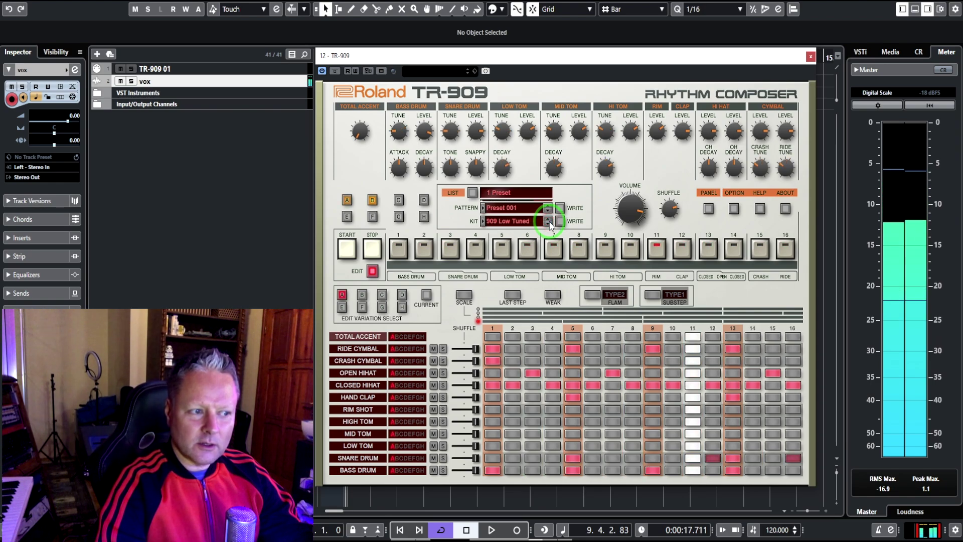
click(549, 223)
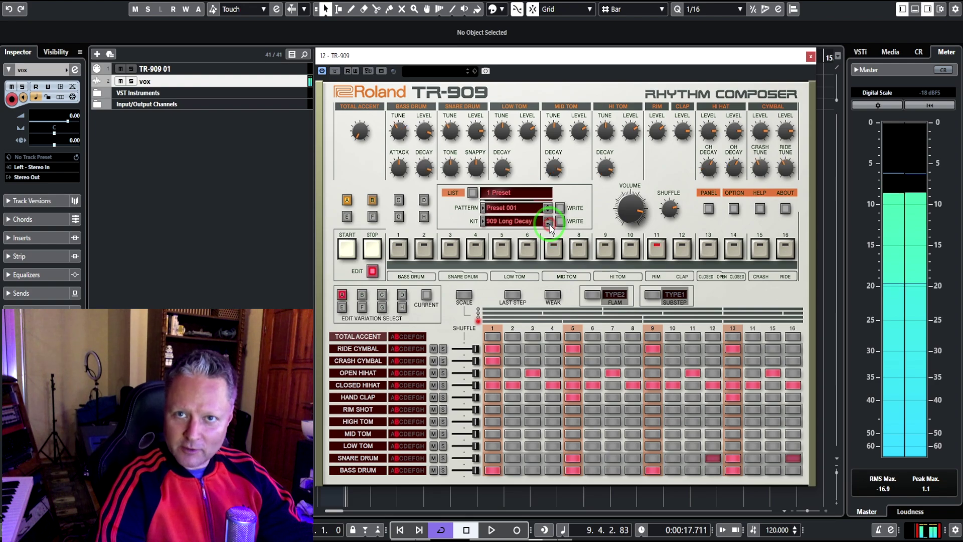
click(549, 224)
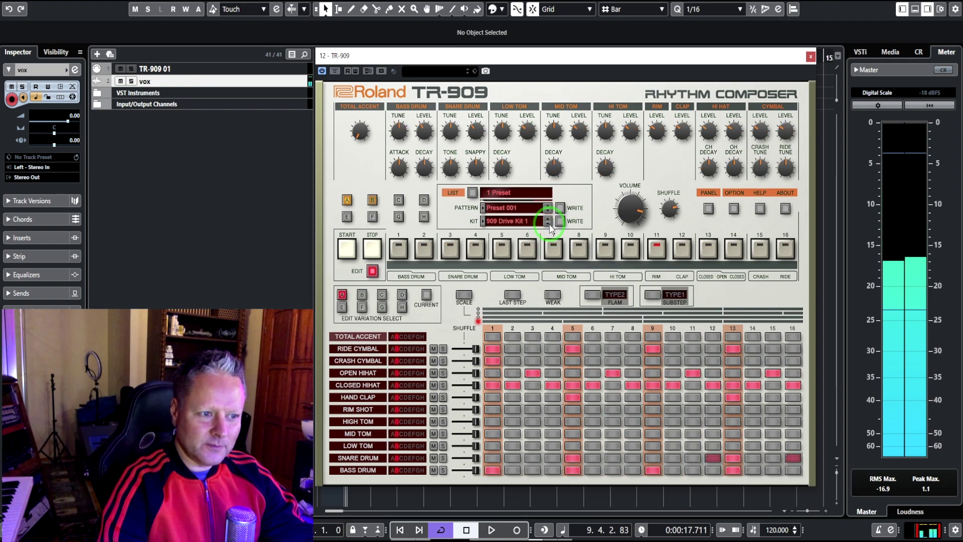
click(550, 226)
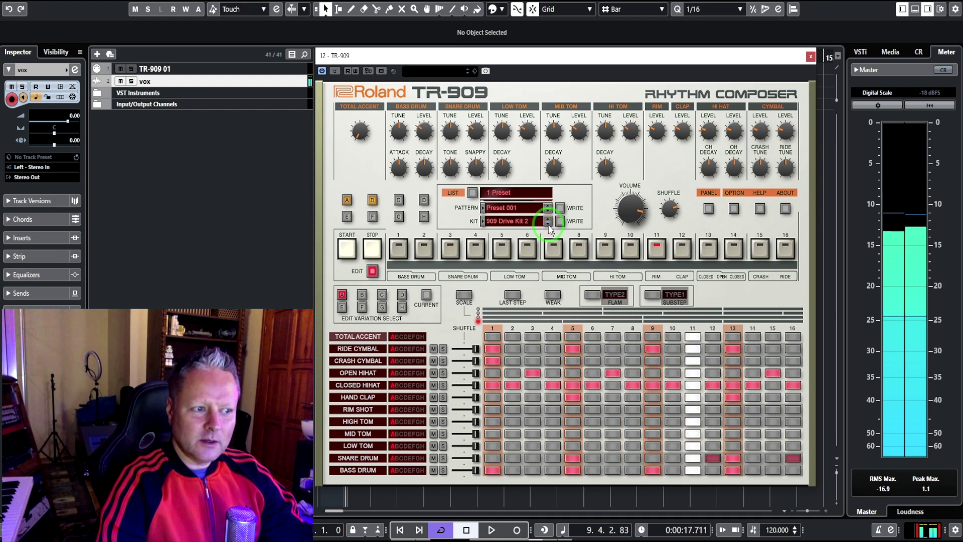
click(549, 225)
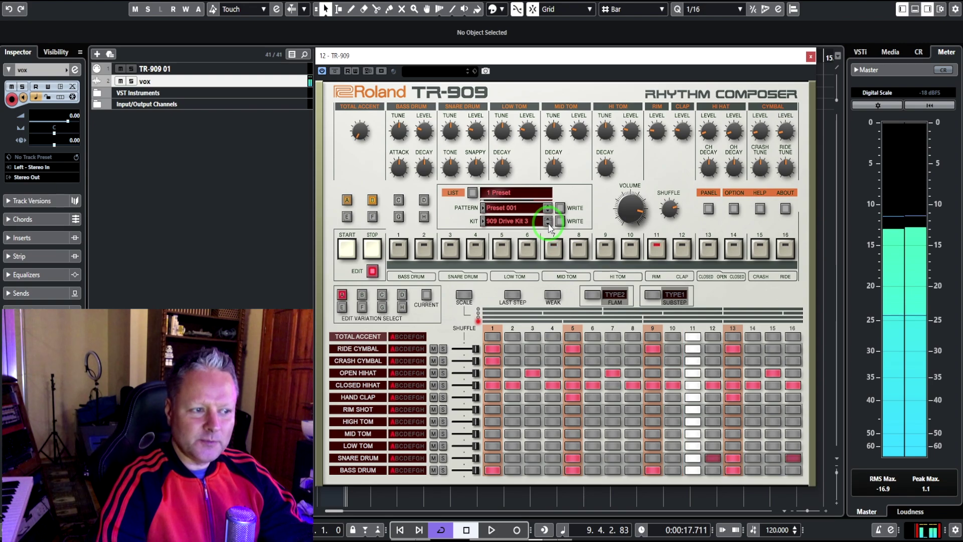
click(549, 224)
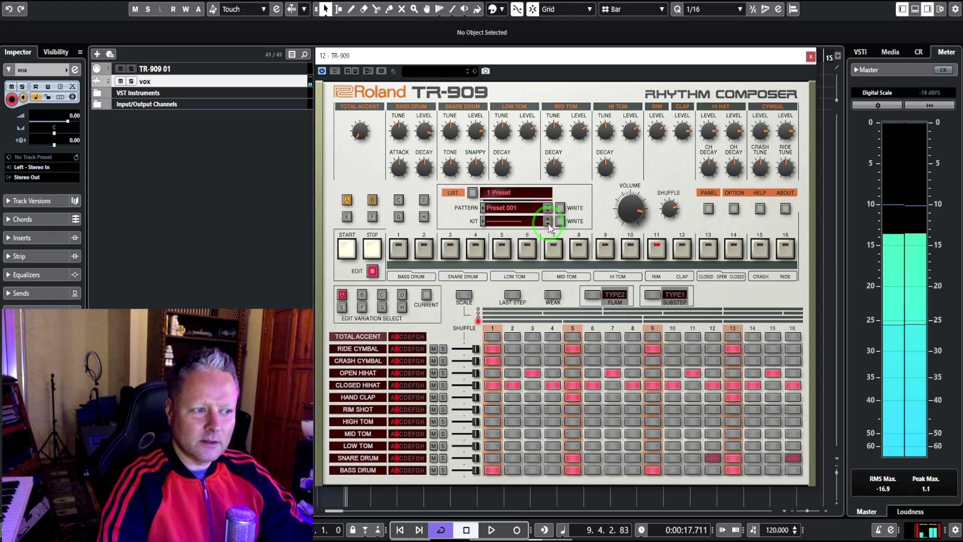
click(541, 220)
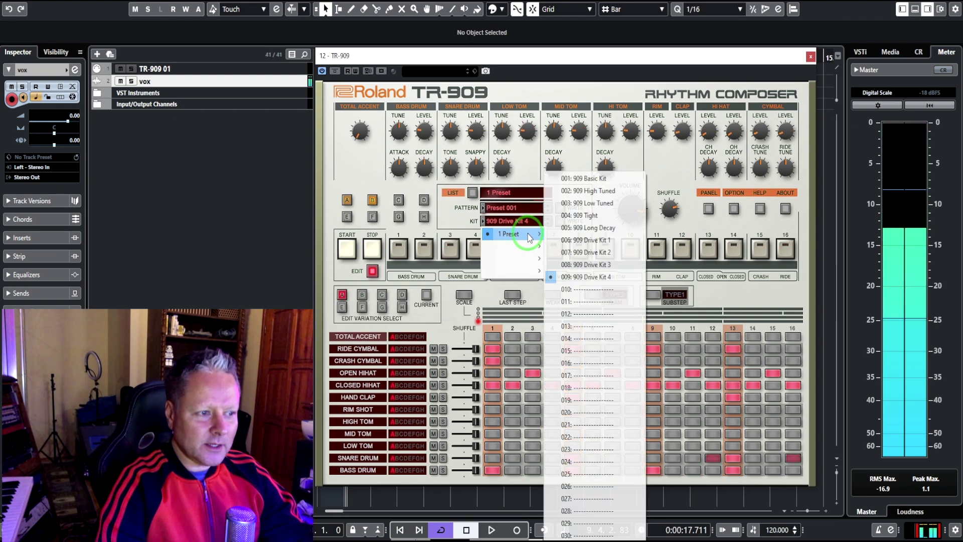
click(572, 178)
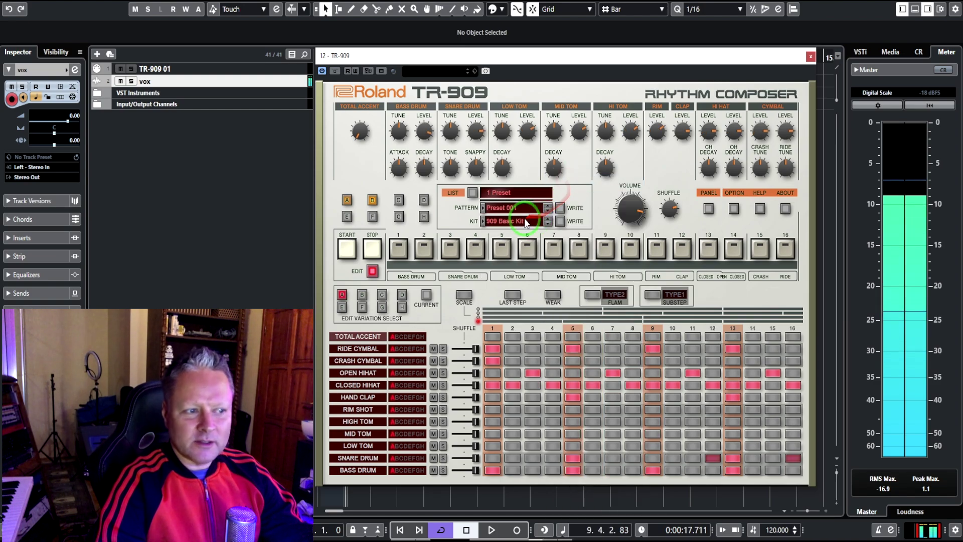
click(484, 226)
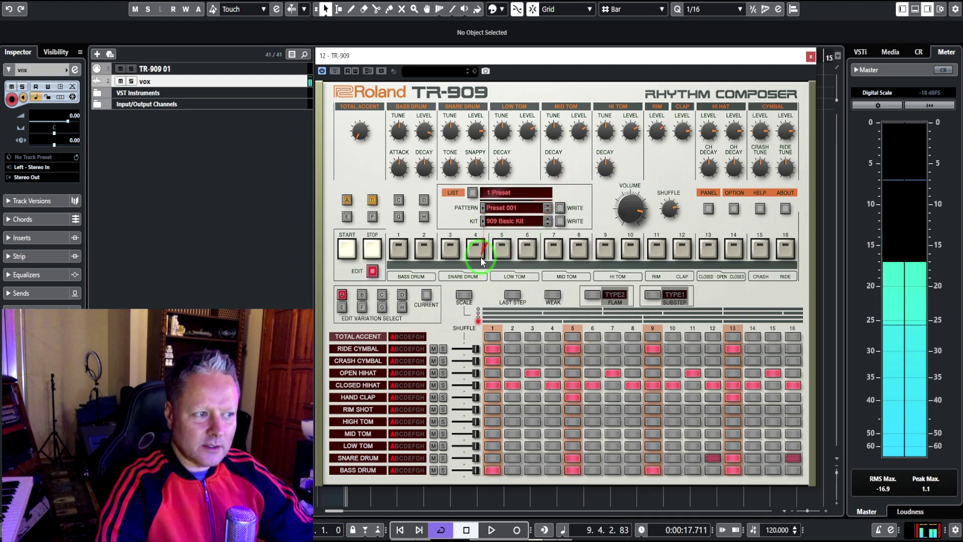
- Audition the basic kit's snare drum, bass drum, hand clap and hi-hat sounds individually using the instrument pads
click(454, 250)
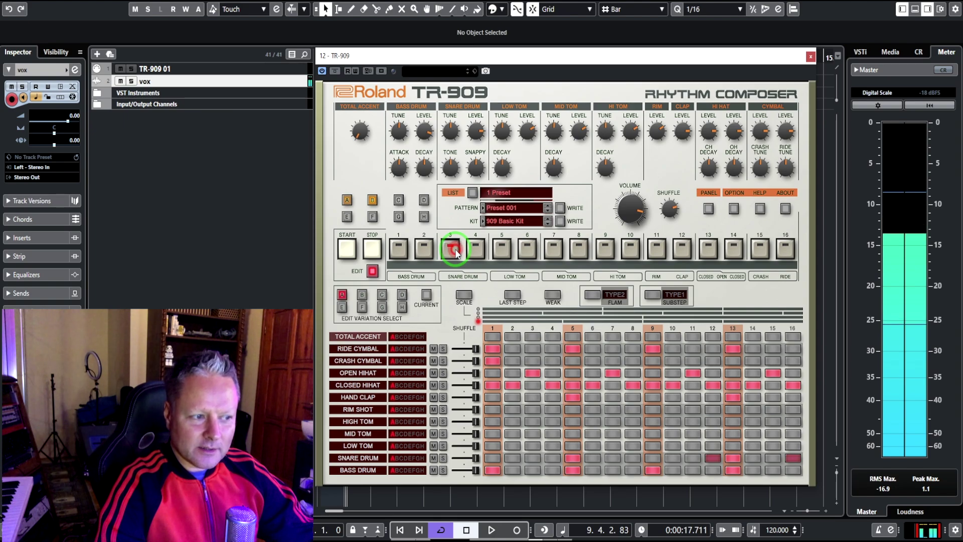
click(452, 252)
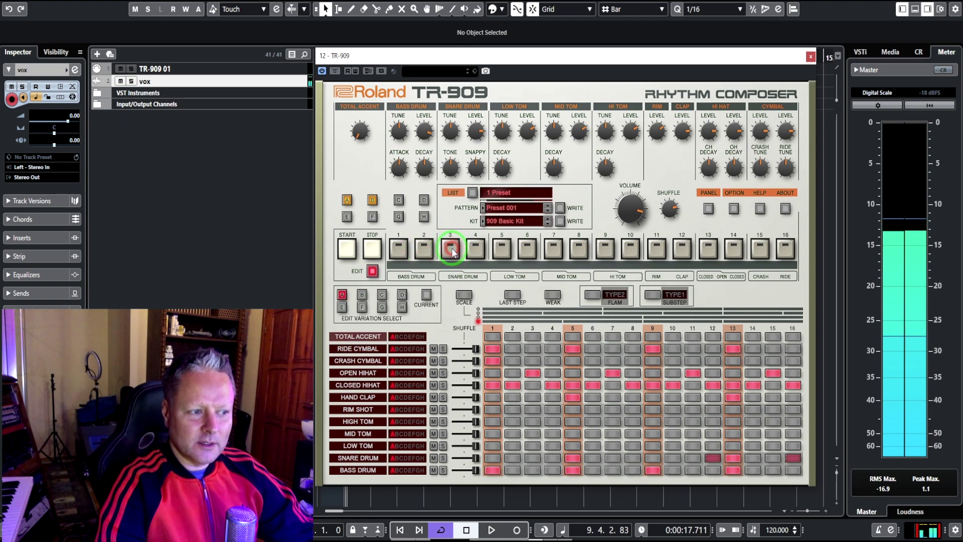
drag(404, 253, 503, 258)
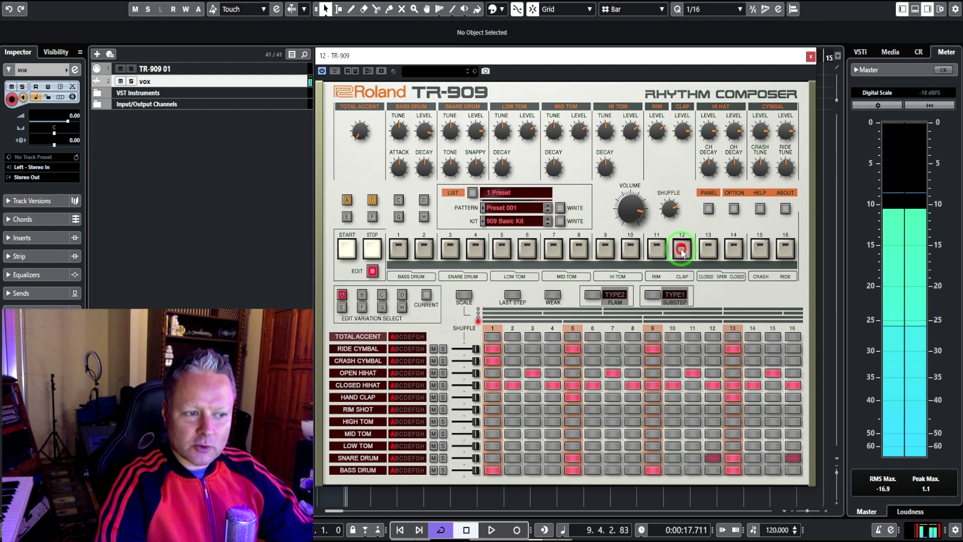
click(708, 252)
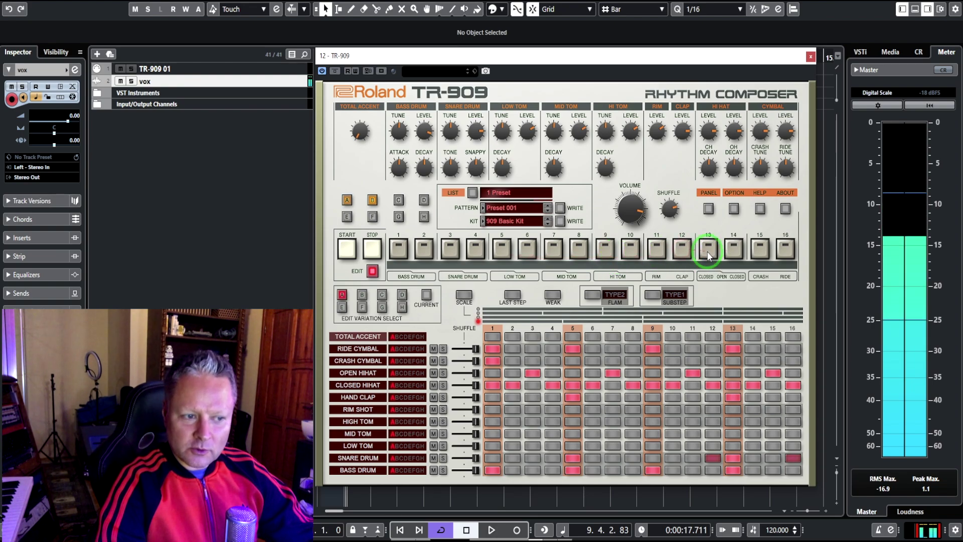
click(733, 249)
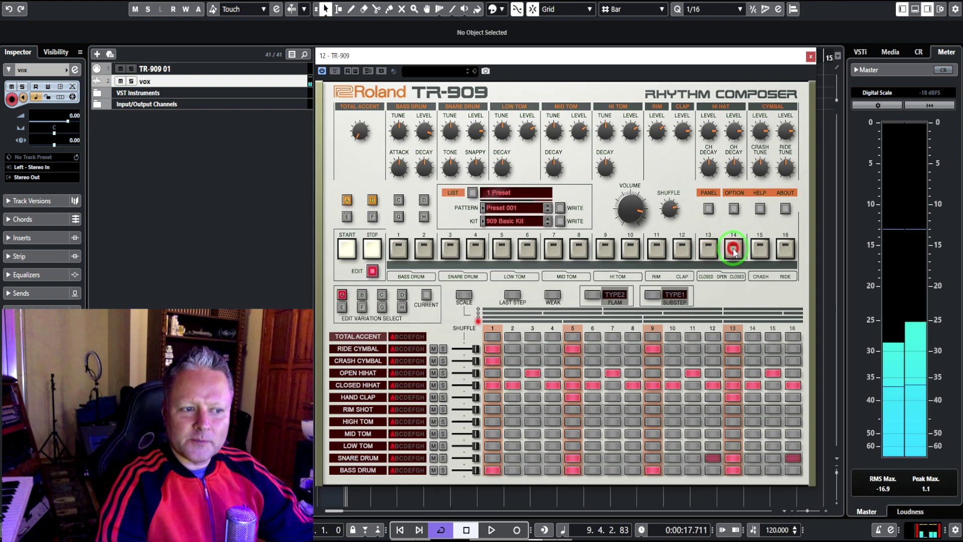
drag(734, 251, 708, 253)
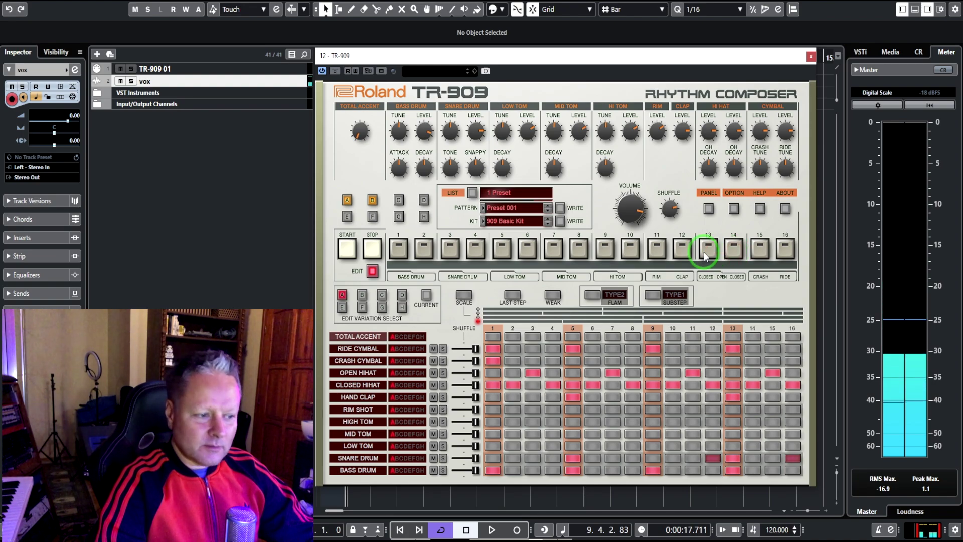
click(702, 257)
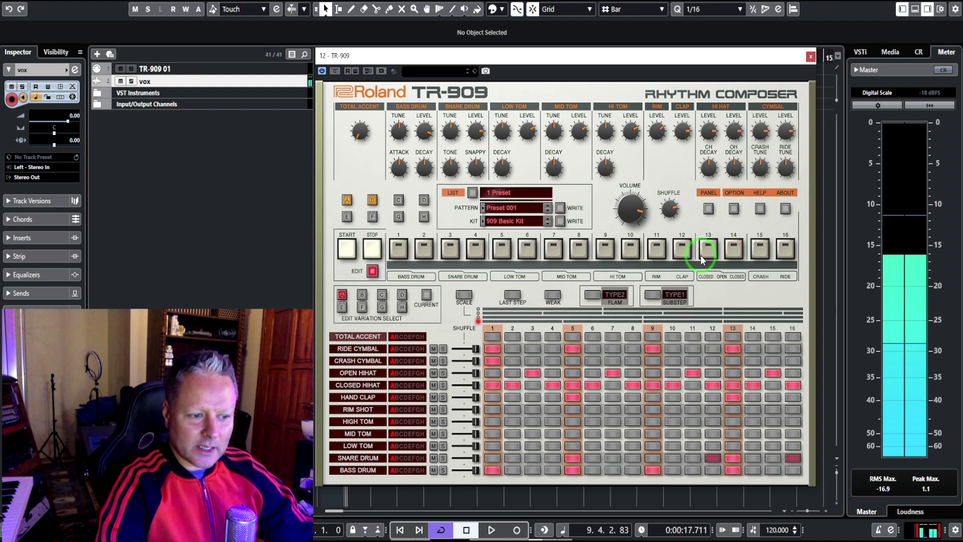